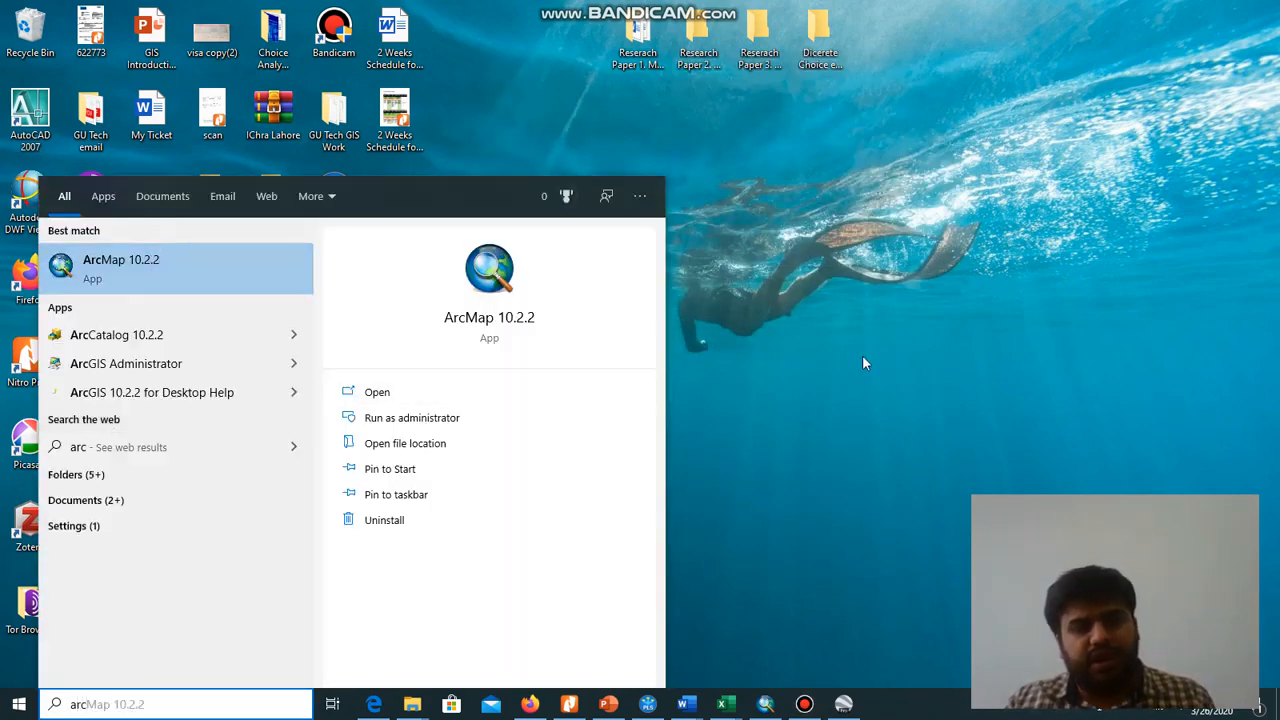
# Connect the user's Desktop folder as a data source while adding data, and browse into it
pyautogui.click(866, 400)
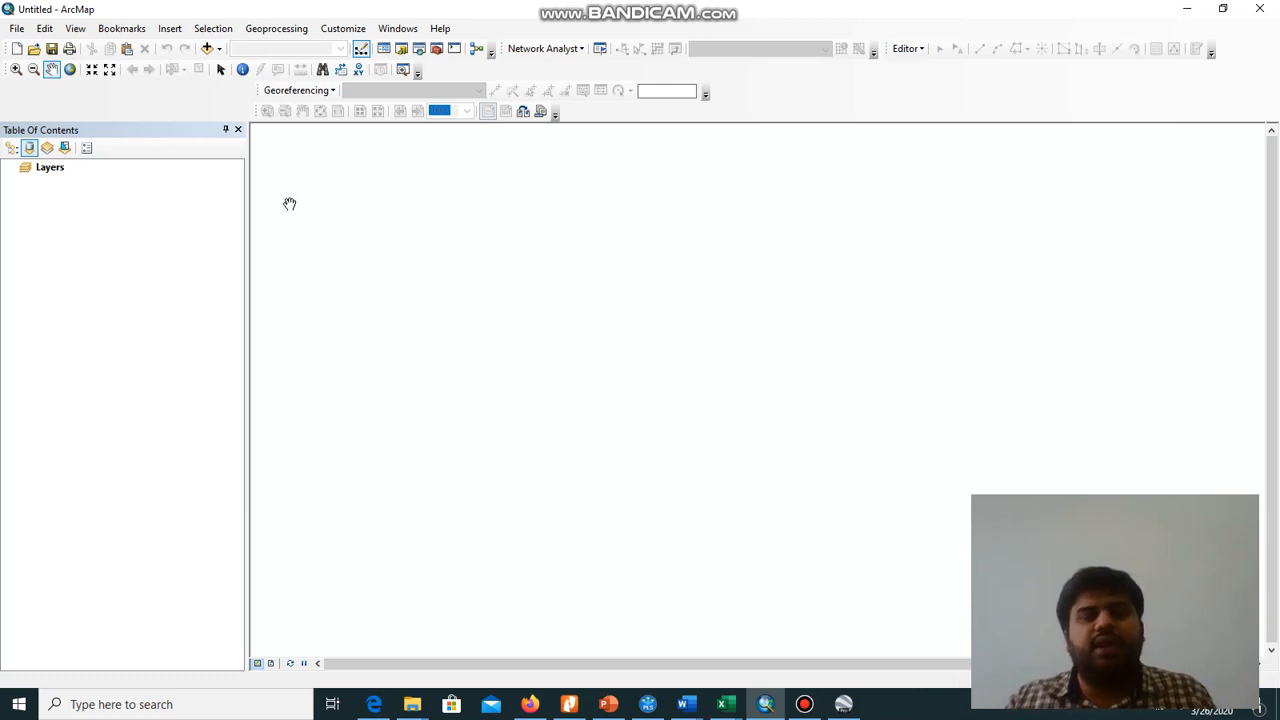
pyautogui.click(207, 50)
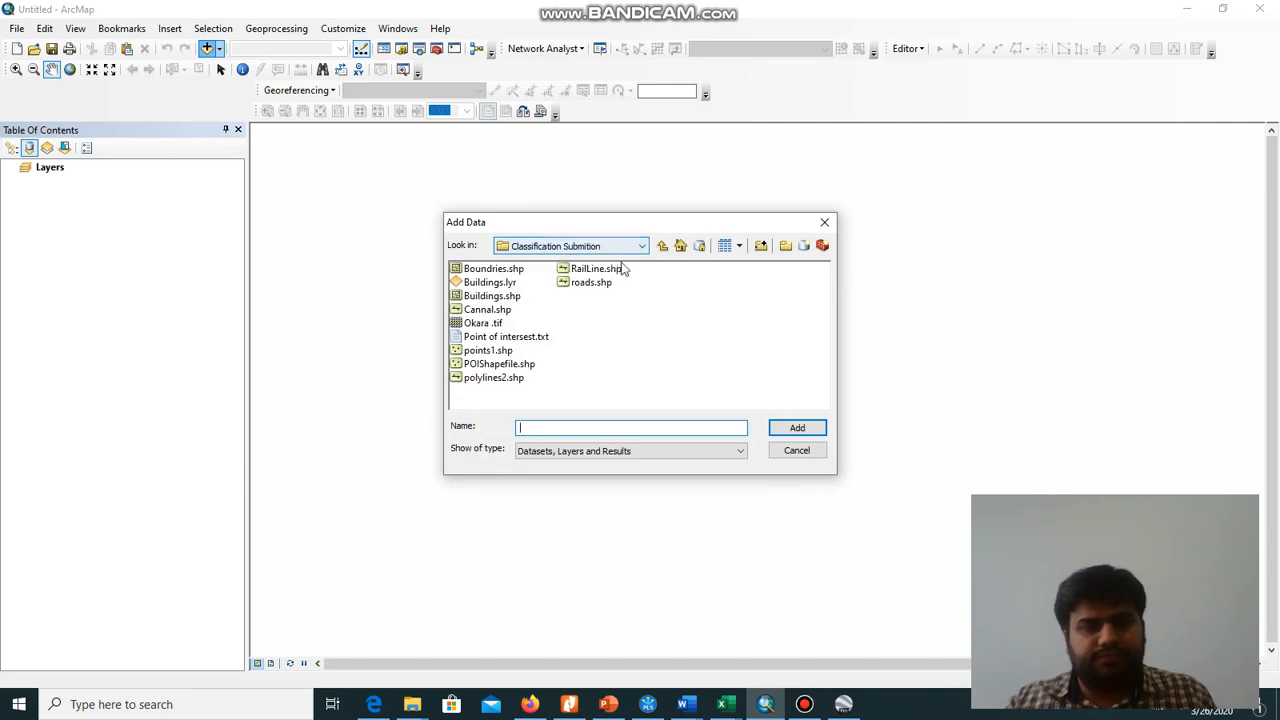
pyautogui.click(762, 245)
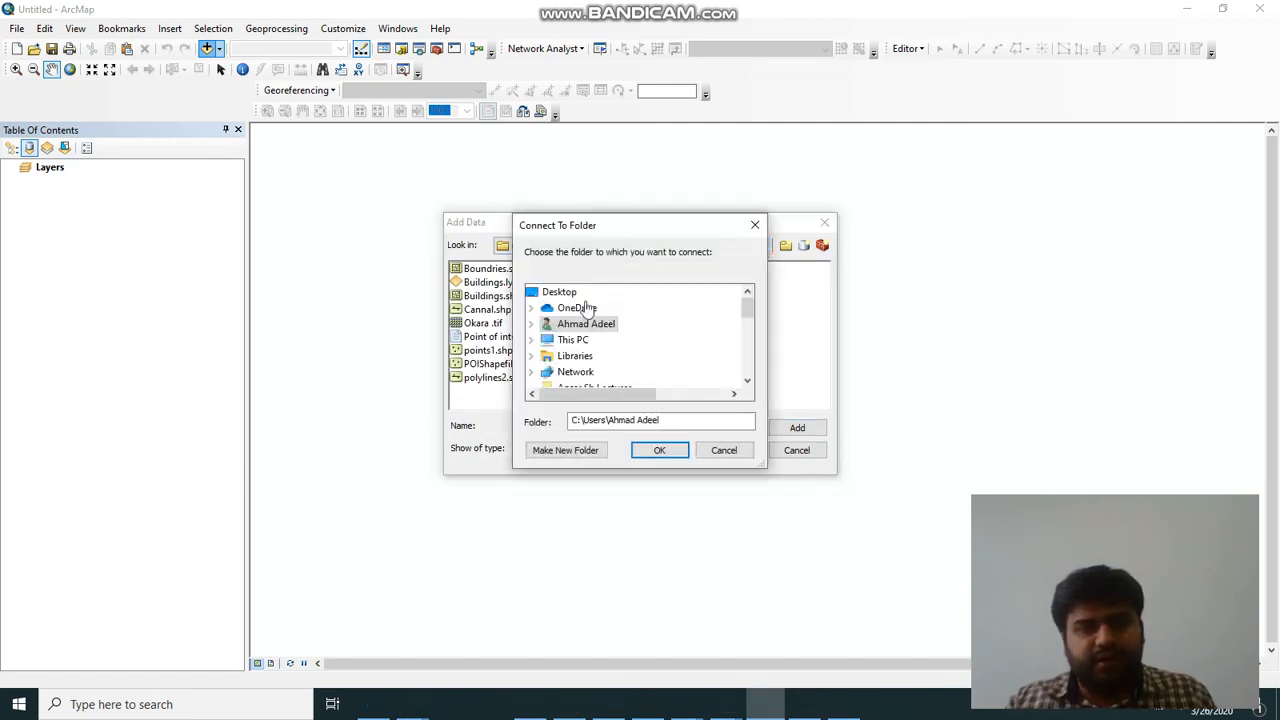
pyautogui.click(567, 291)
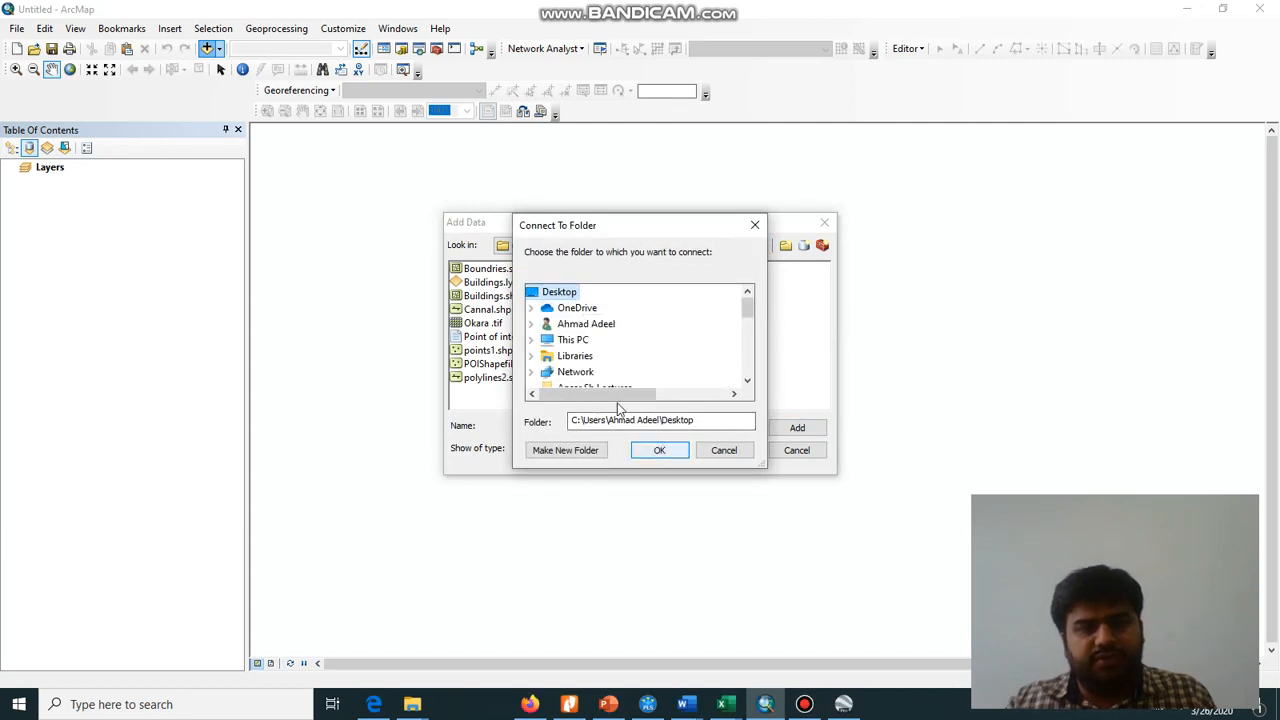
pyautogui.click(660, 450)
pyautogui.click(643, 247)
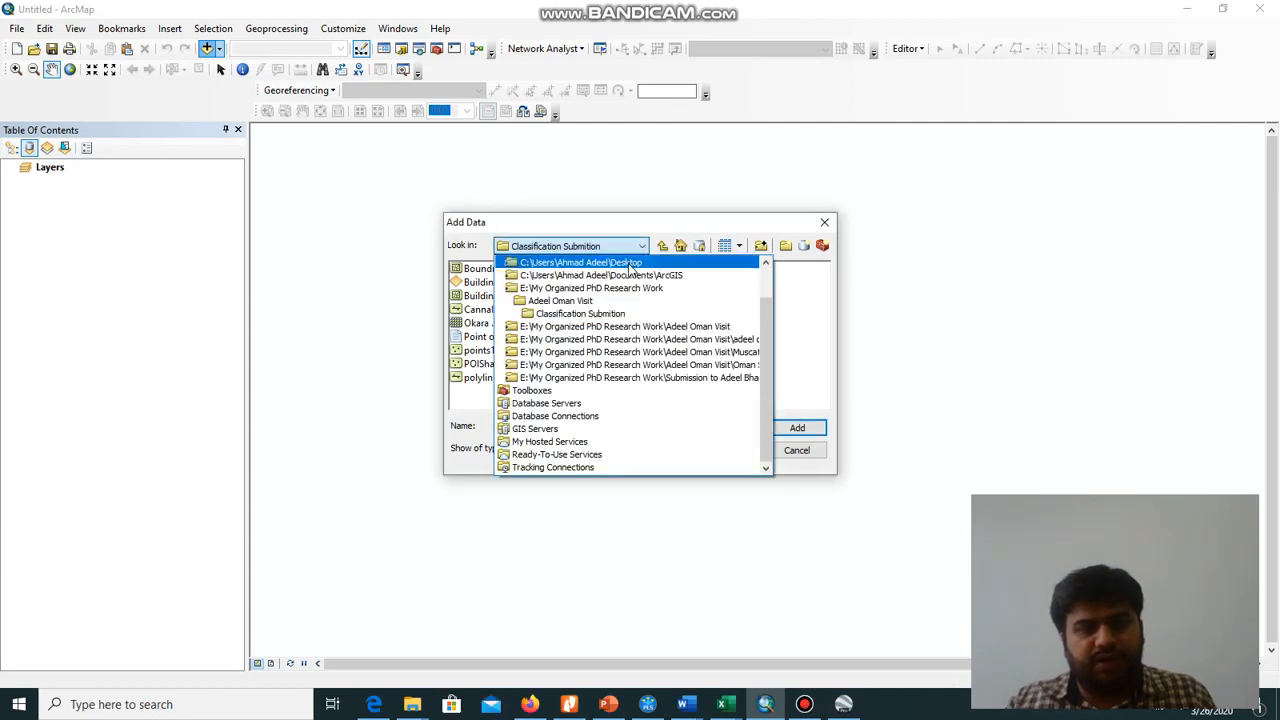
pyautogui.click(625, 282)
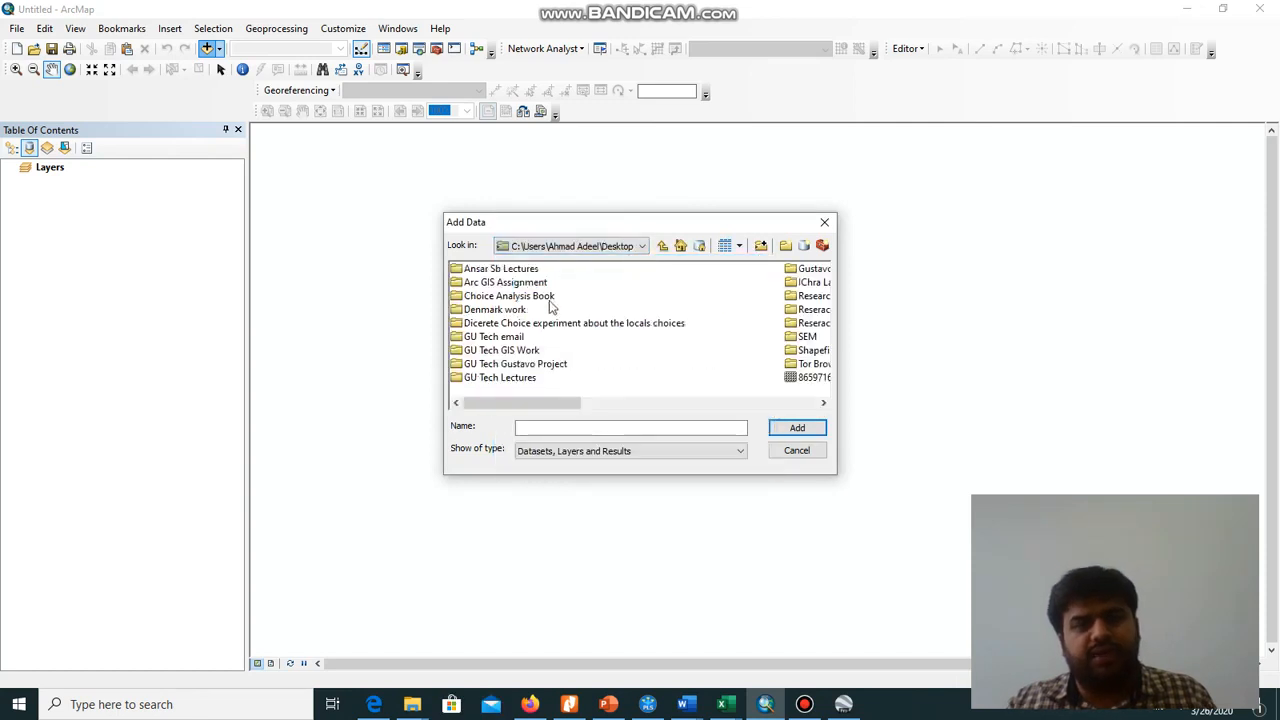
# Add Askari.jpg from the Arc GIS Assignment folder to the map, building its pyramids and accepting the unknown spatial reference
pyautogui.moveTo(523, 401)
pyautogui.mouseDown()
pyautogui.moveTo(648, 408)
pyautogui.moveTo(524, 402)
pyautogui.mouseUp()
pyautogui.doubleClick(505, 285)
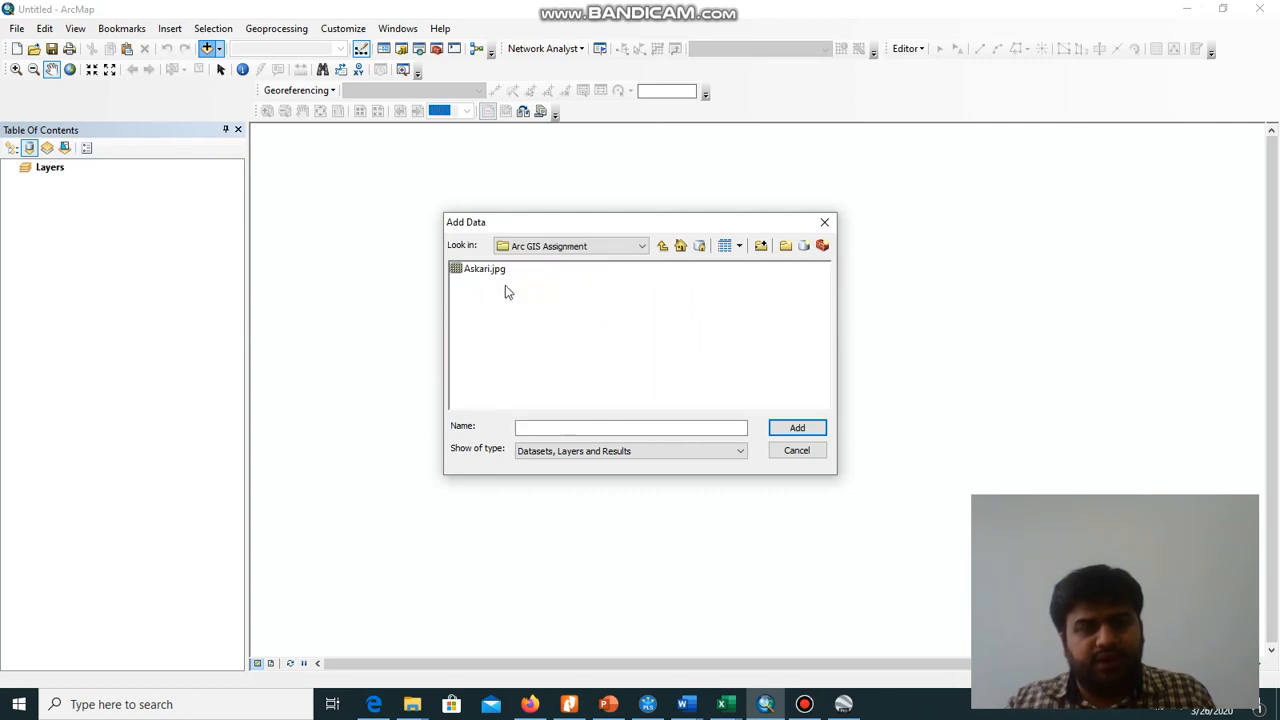
pyautogui.click(492, 272)
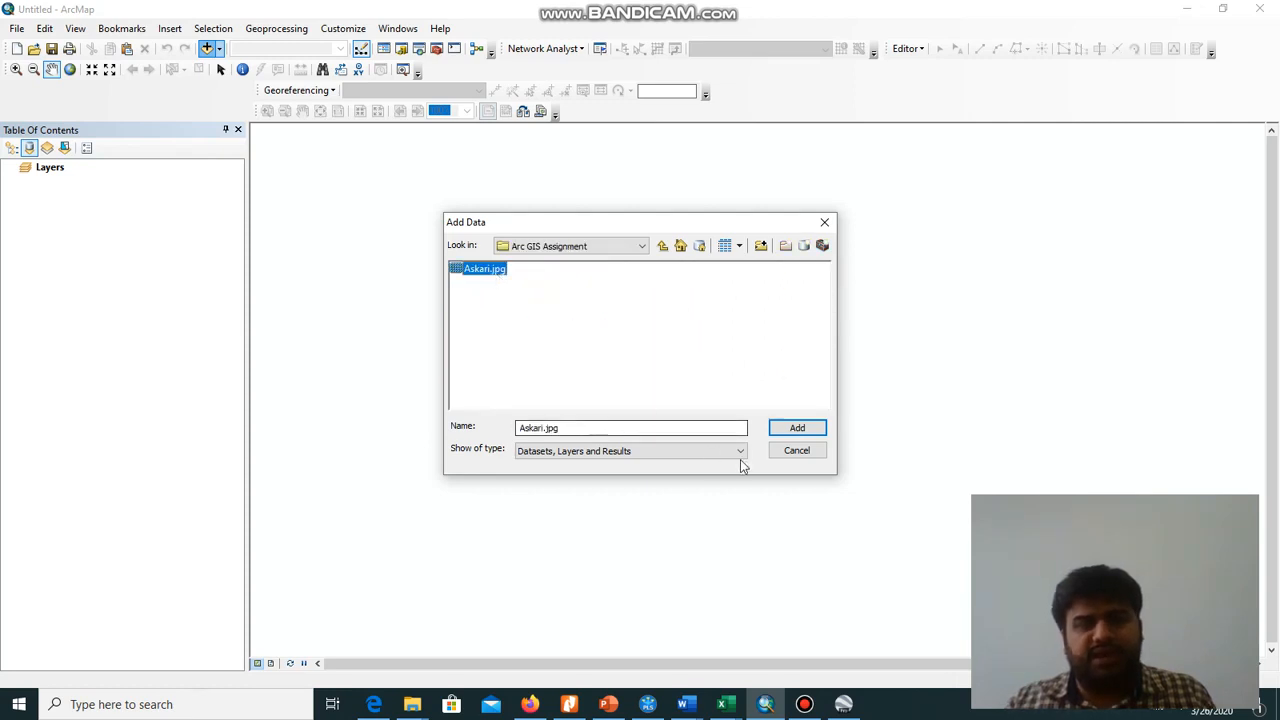
pyautogui.click(782, 428)
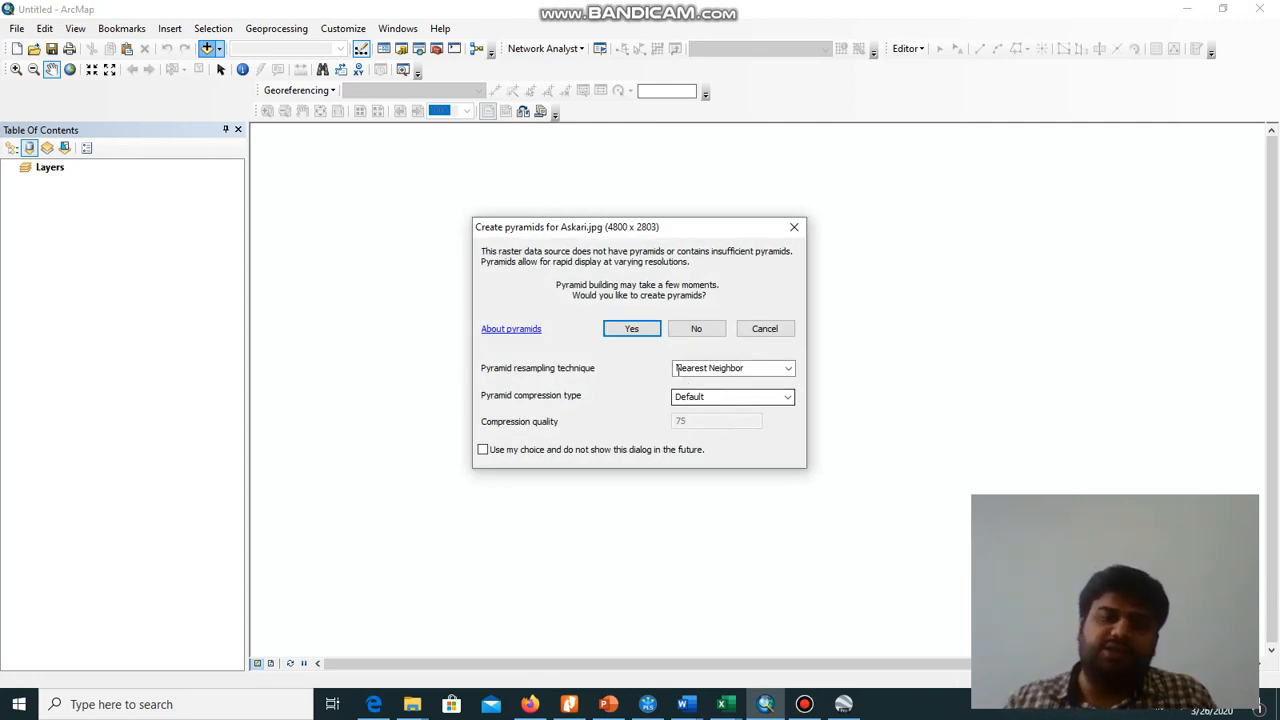
pyautogui.click(624, 328)
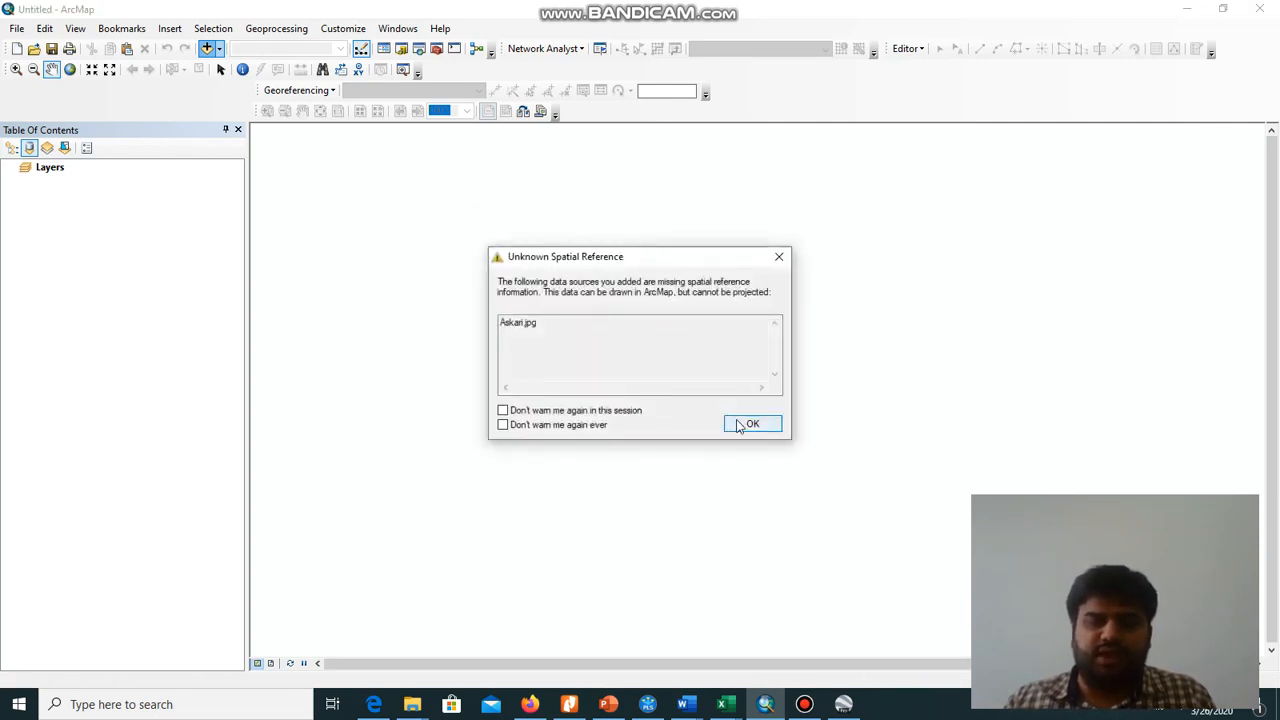
pyautogui.click(740, 425)
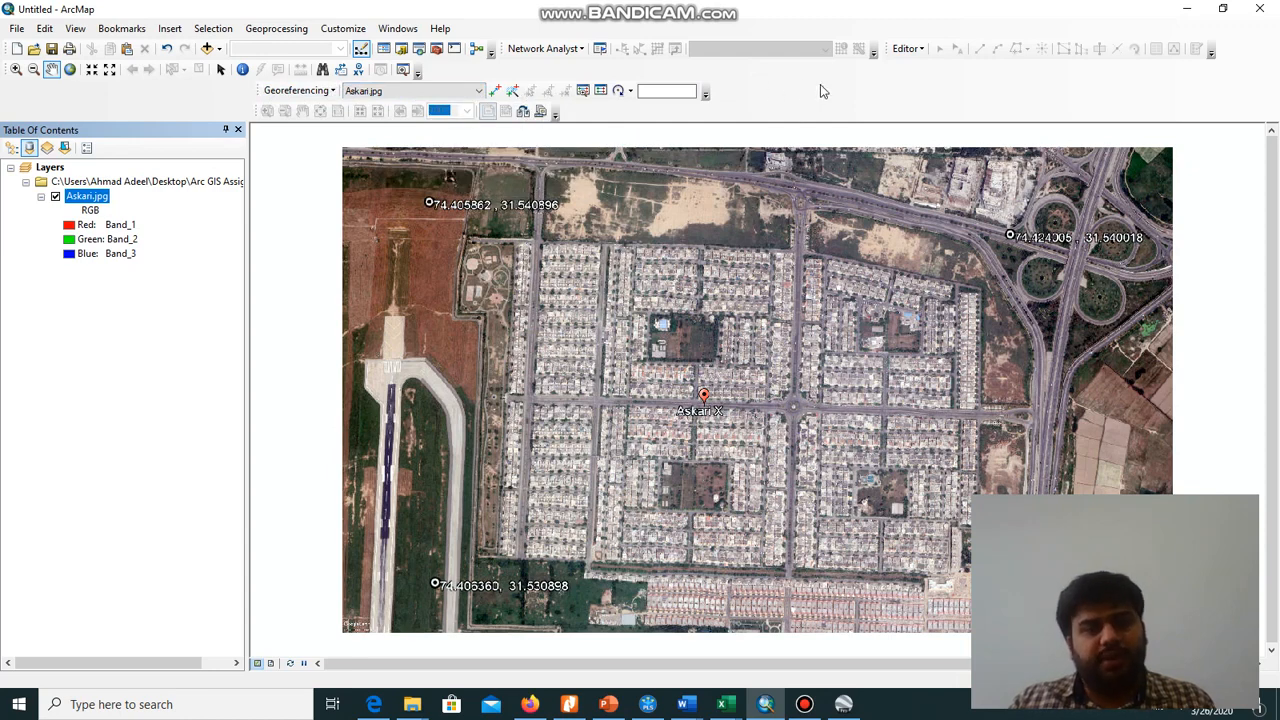
# Check the available toolbars for Georeferencing and choose Askari.jpg as the layer to georeference
pyautogui.rightClick(889, 86)
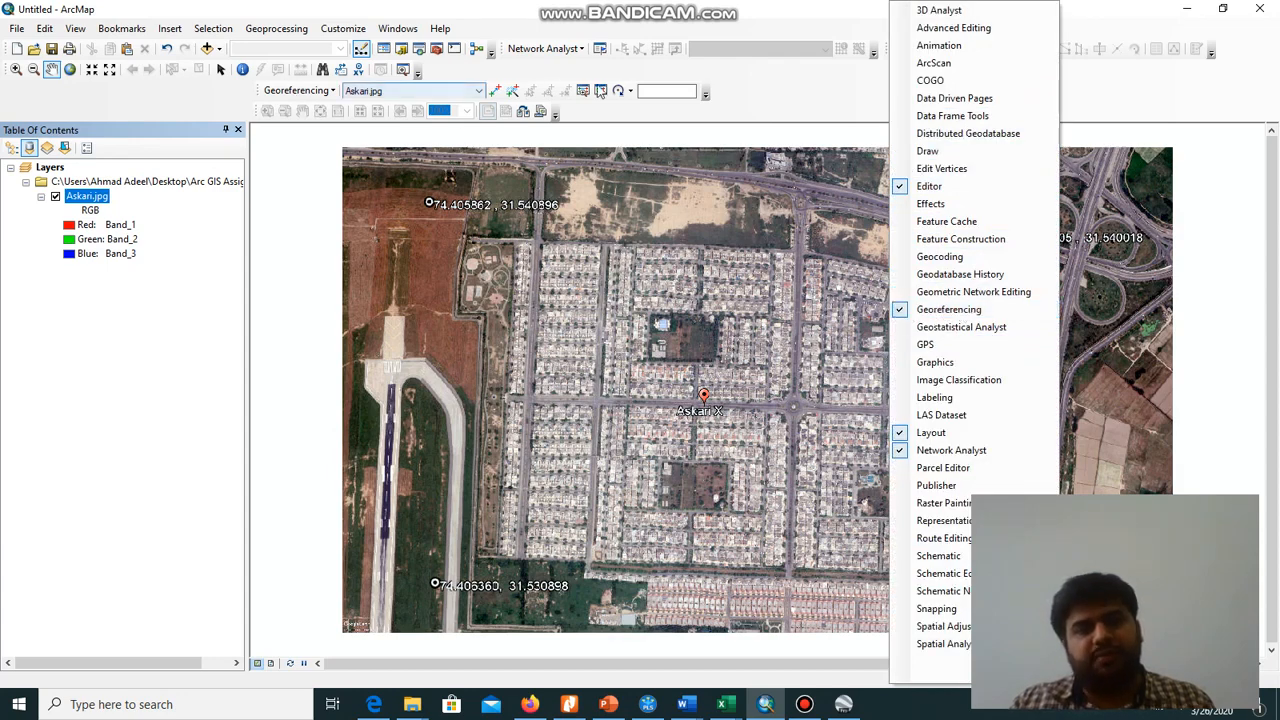
pyautogui.click(737, 89)
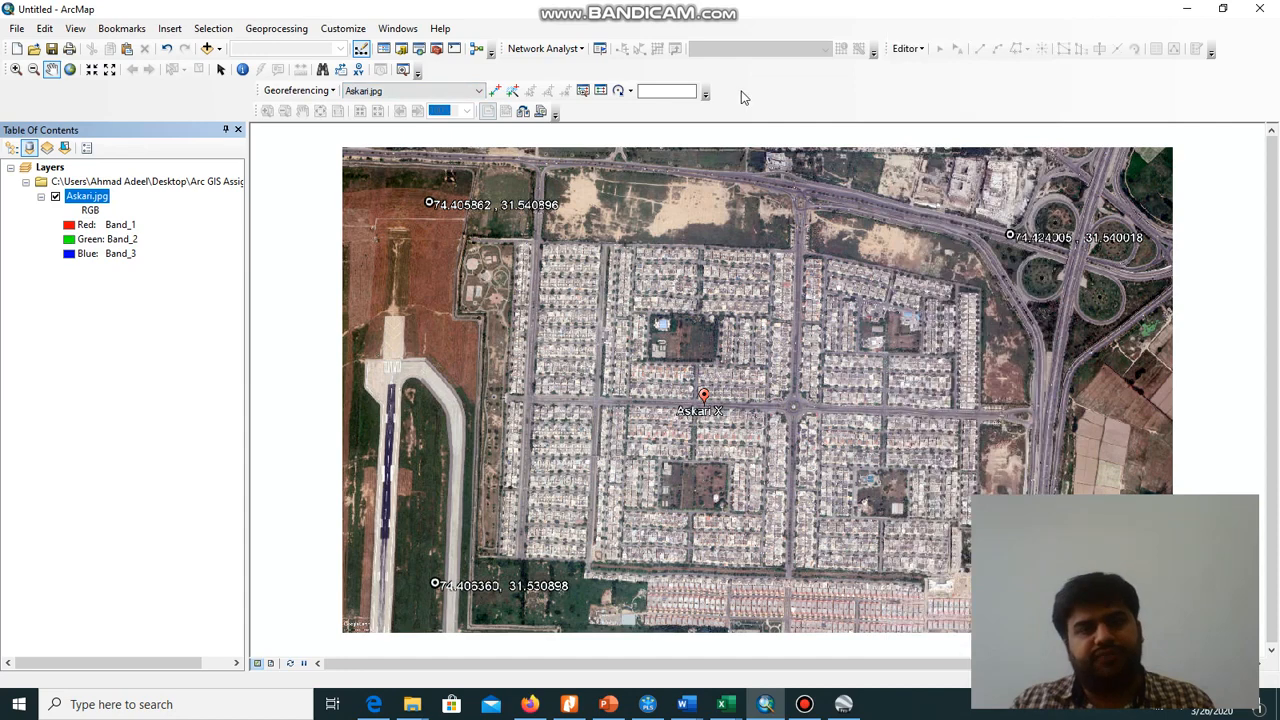
pyautogui.click(477, 92)
pyautogui.click(477, 92)
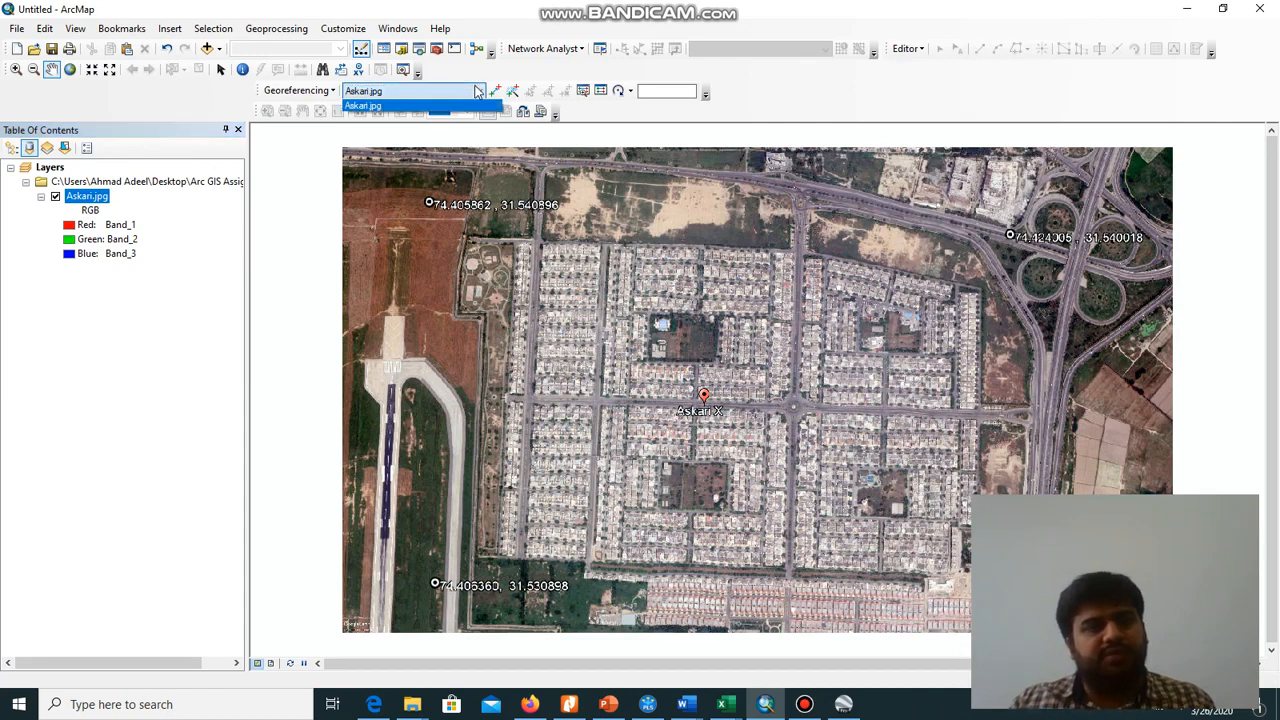
pyautogui.click(477, 92)
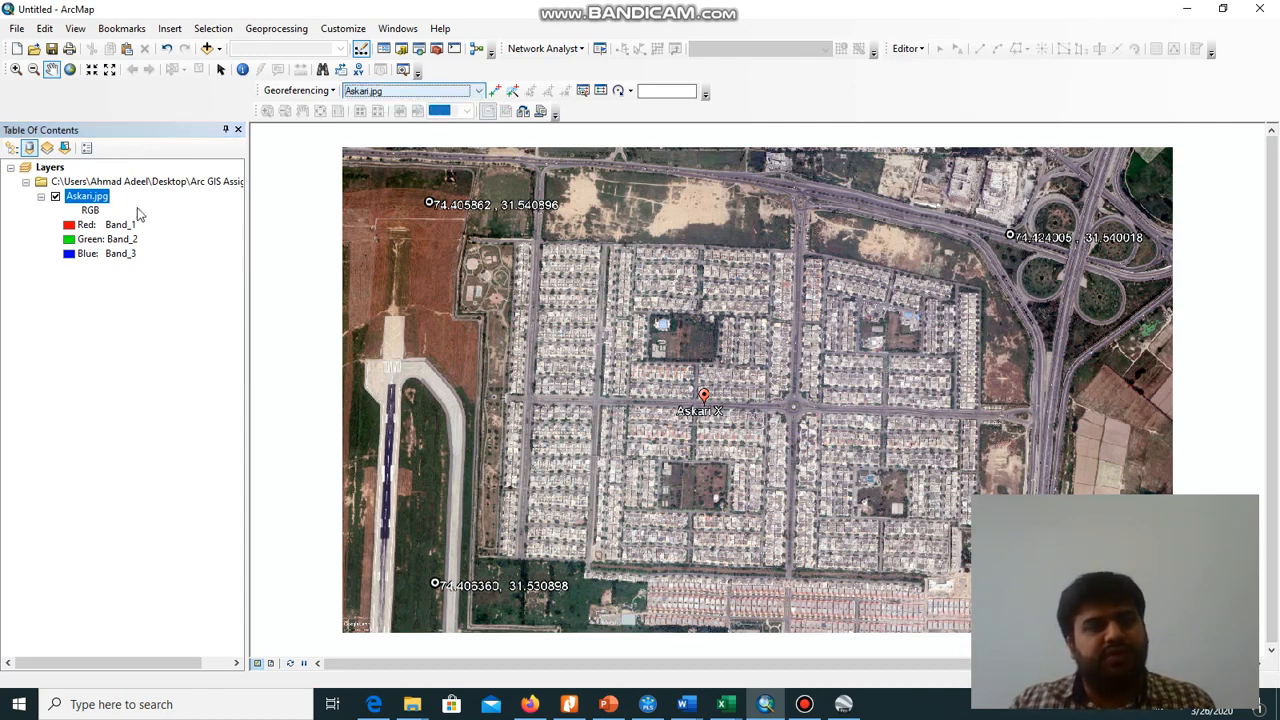
pyautogui.click(479, 92)
pyautogui.click(440, 105)
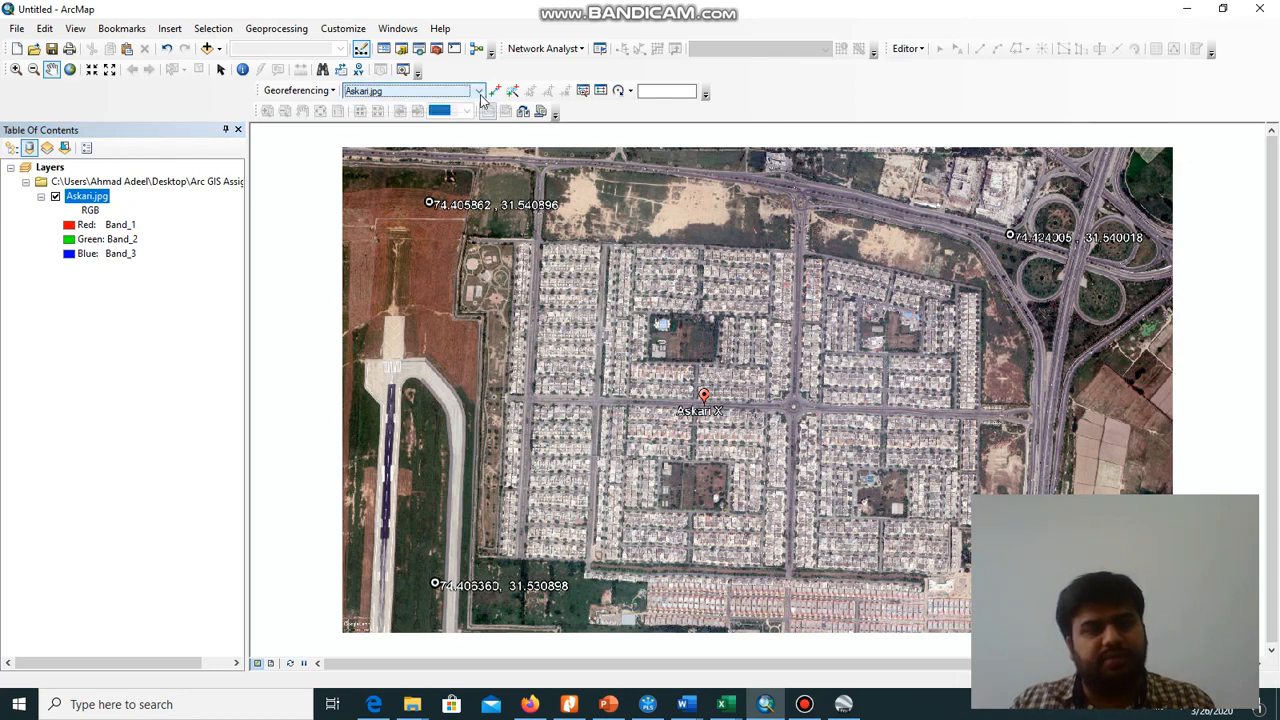
# Turn off Auto Adjust for the georeferencing and check that option's setting
pyautogui.click(322, 91)
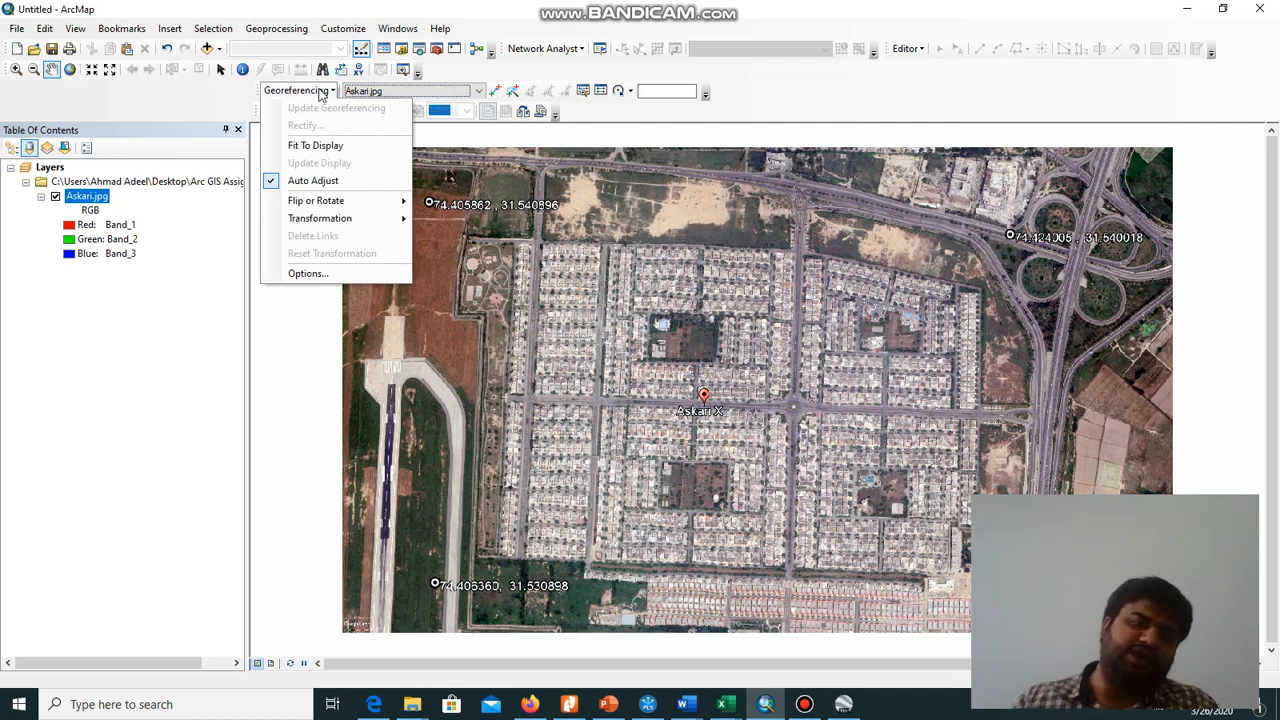
pyautogui.click(320, 181)
pyautogui.click(324, 91)
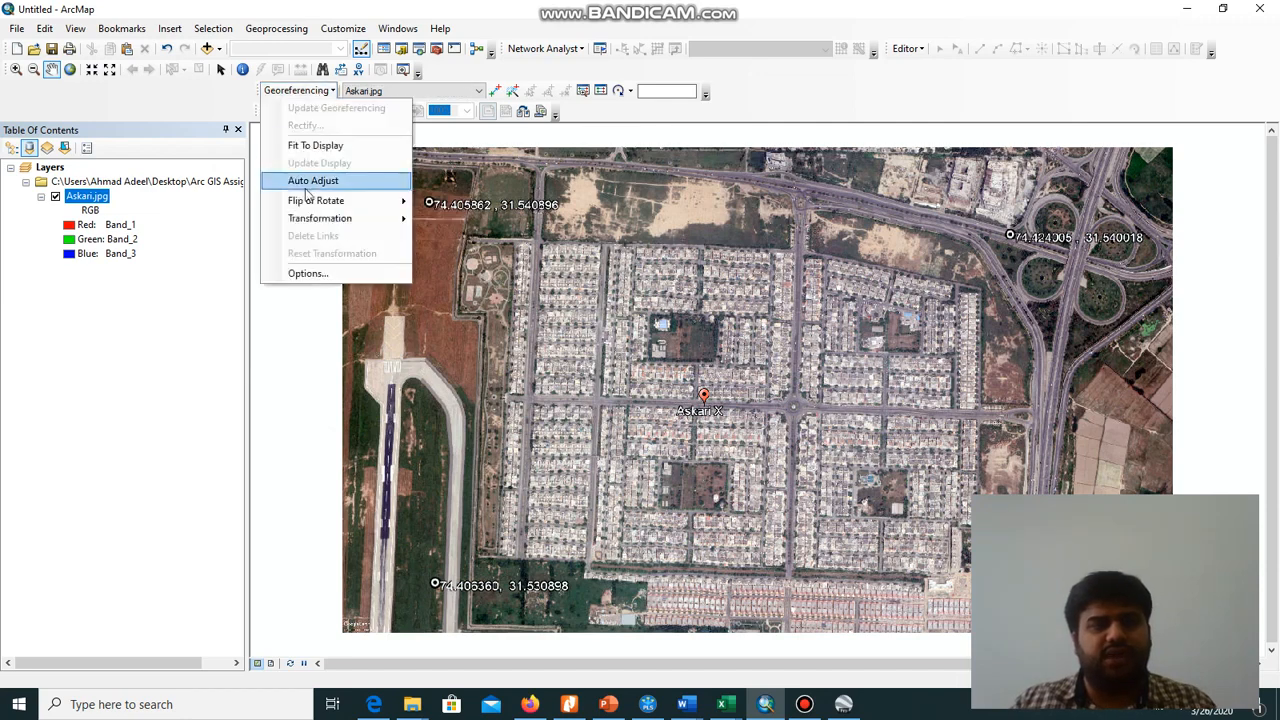
pyautogui.click(783, 105)
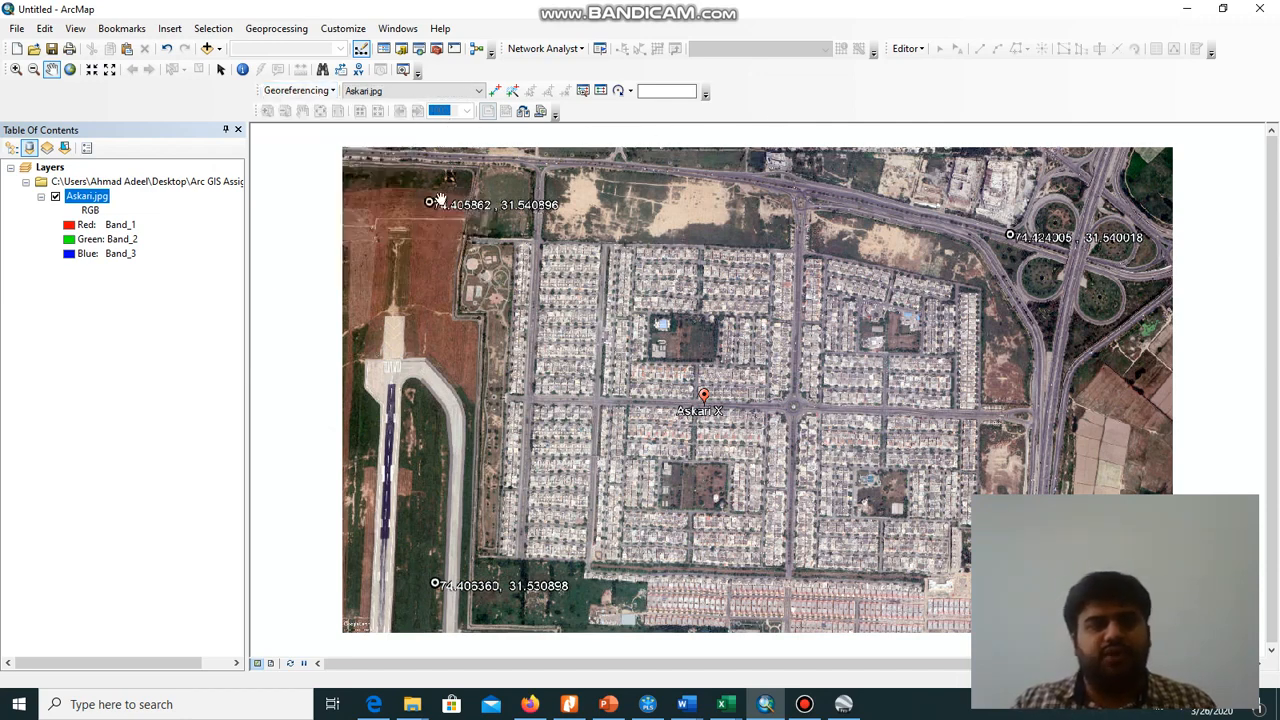
# Place the first control point at the centre of the circle marker labelled 74.405862, 31.540896
pyautogui.scroll(3, 435, 198)
pyautogui.scroll(2, 435, 198)
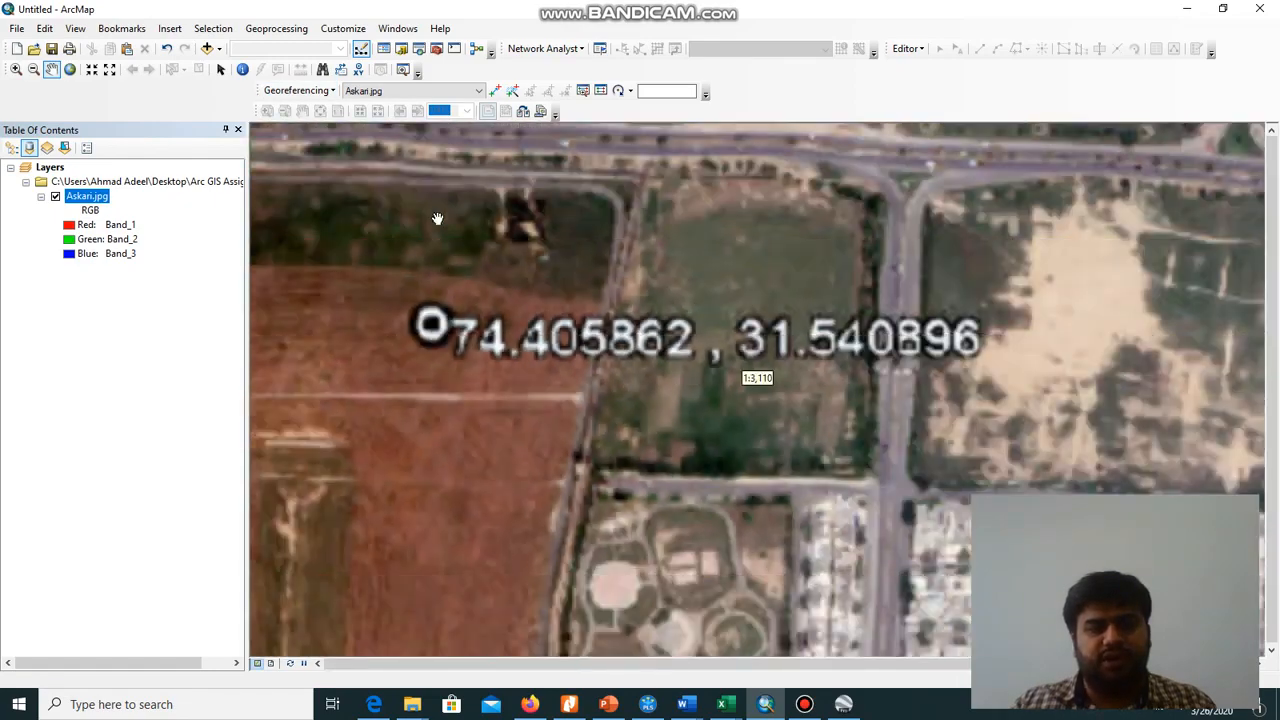
pyautogui.scroll(2, 437, 218)
pyautogui.scroll(-2, 437, 218)
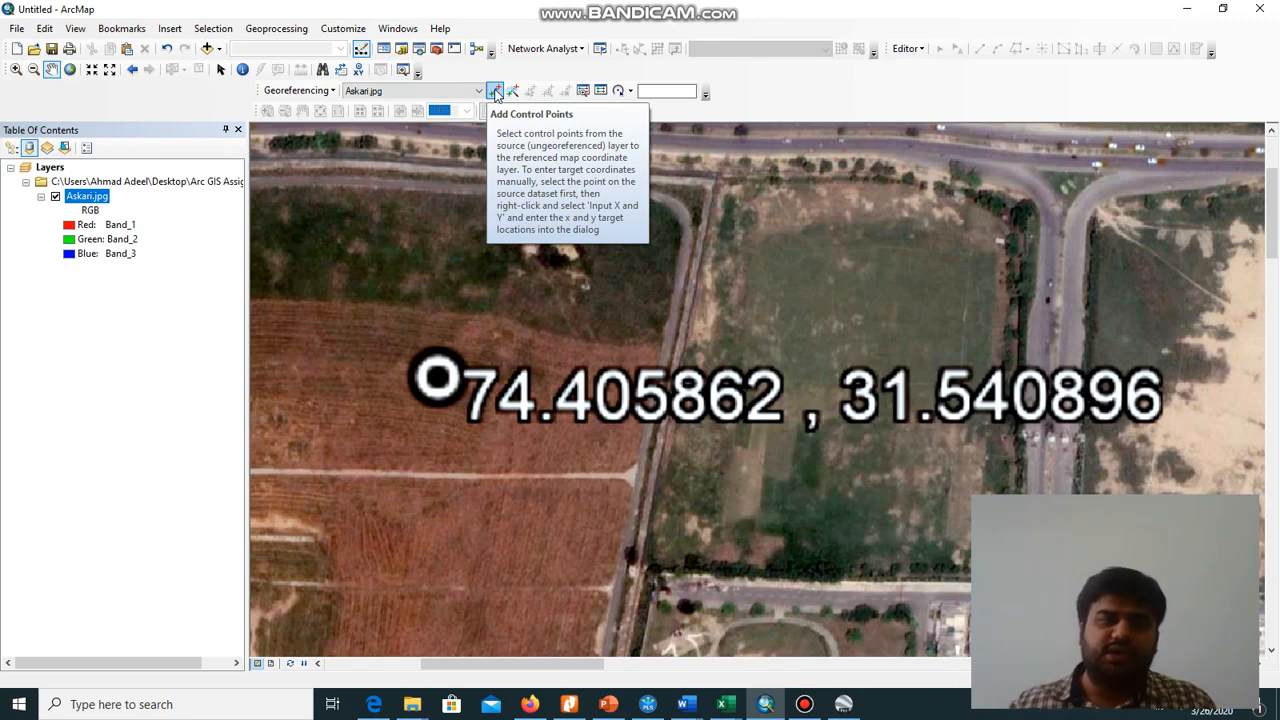
pyautogui.click(495, 92)
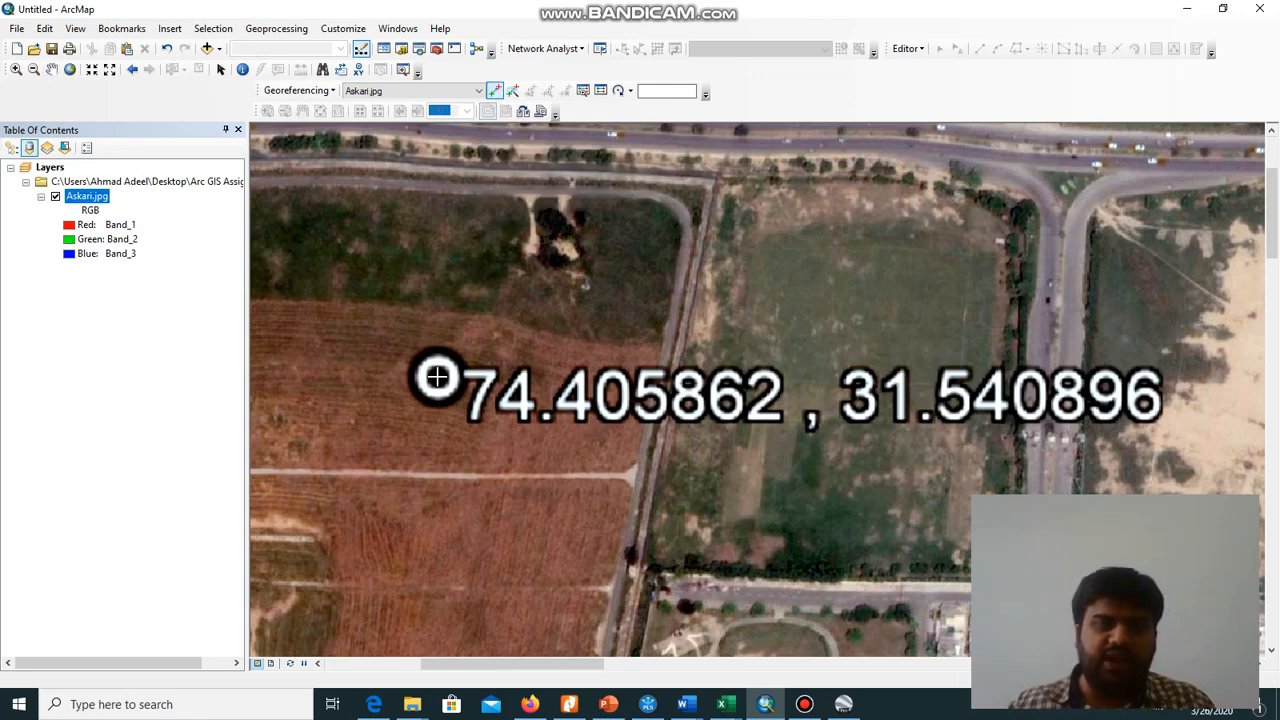
# Enter the first control point's target coordinates as X 74.405862 and Y 31.540896
pyautogui.rightClick(489, 338)
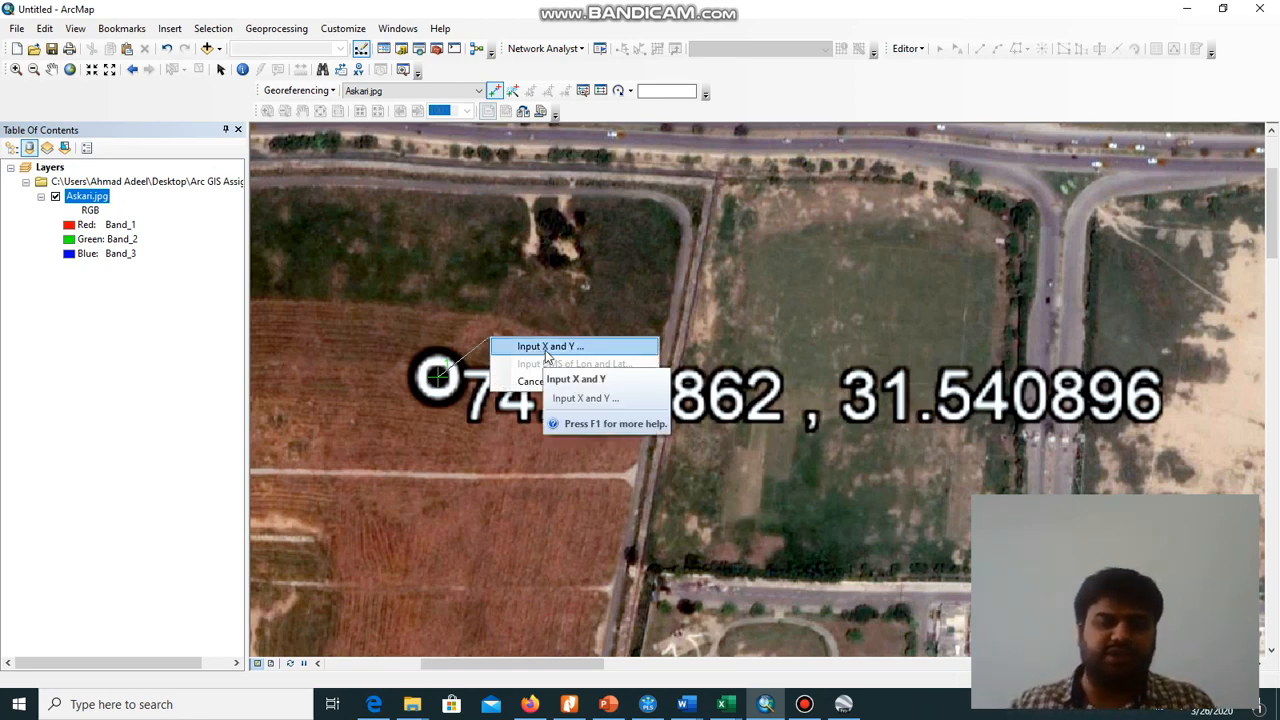
pyautogui.click(545, 350)
pyautogui.moveTo(617, 297); pyautogui.dragTo(686, 245)
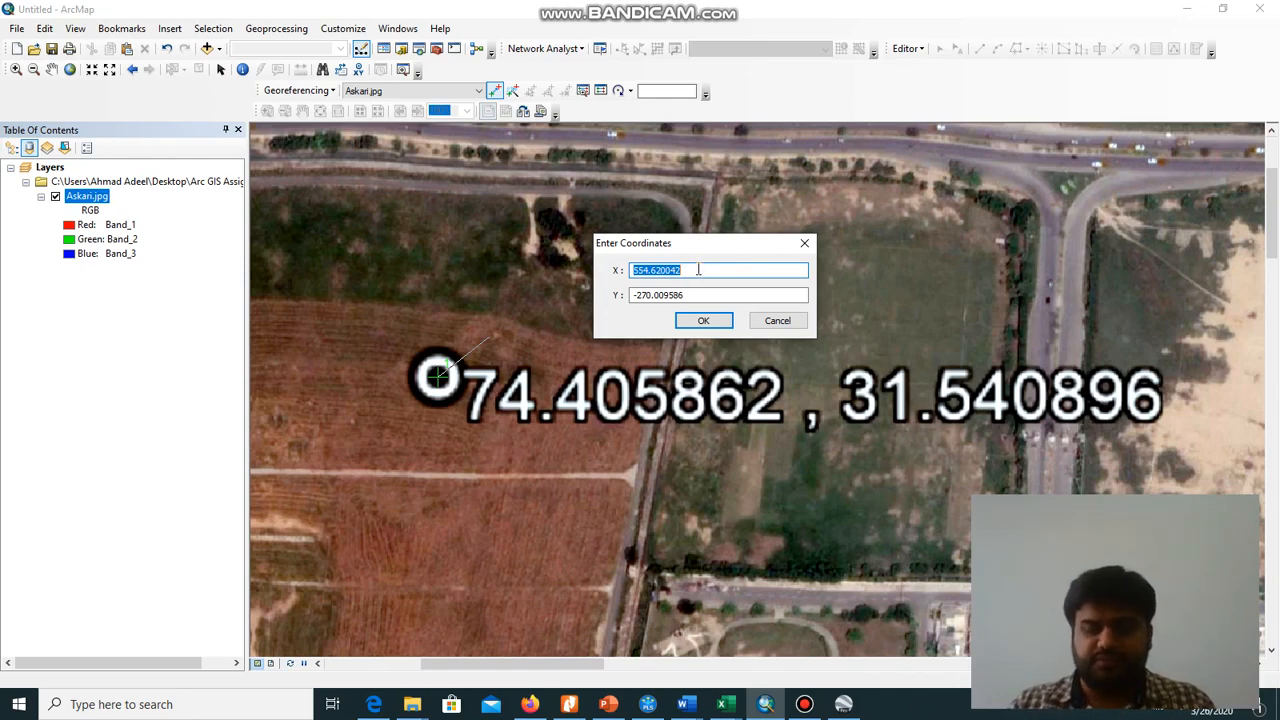
pyautogui.write('74.405862')
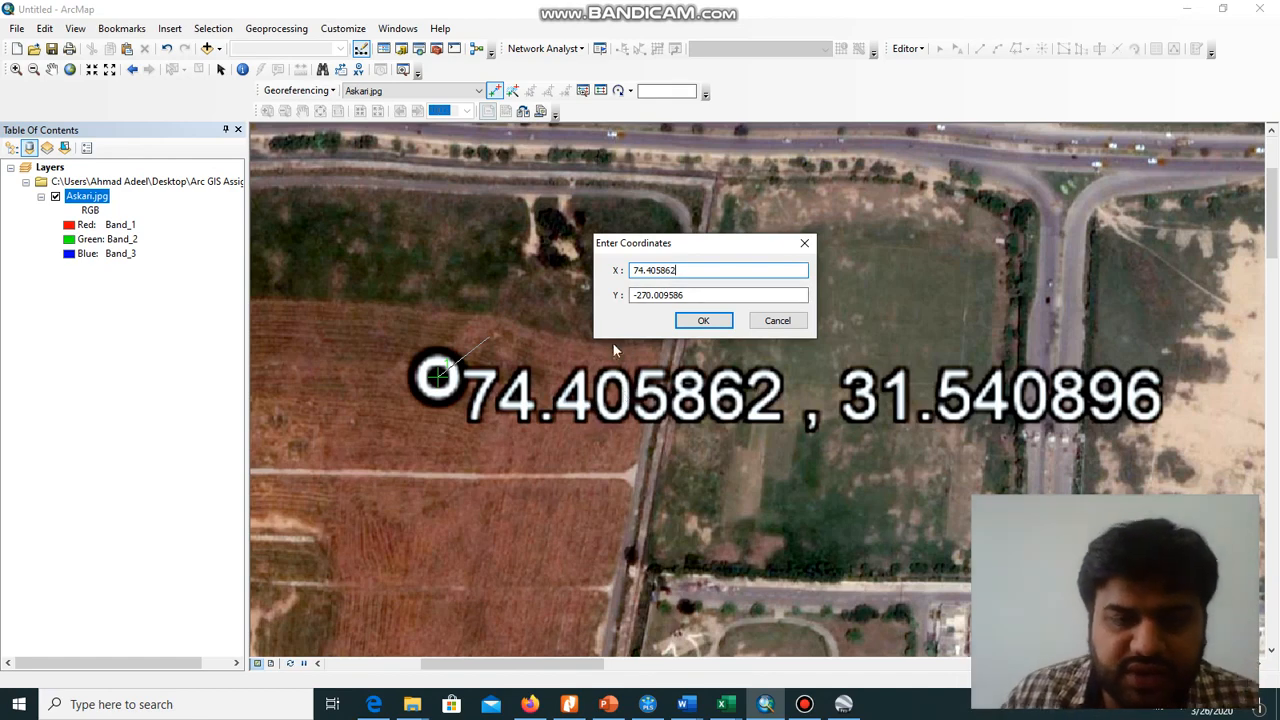
pyautogui.doubleClick(705, 294)
pyautogui.press('BackSpace')
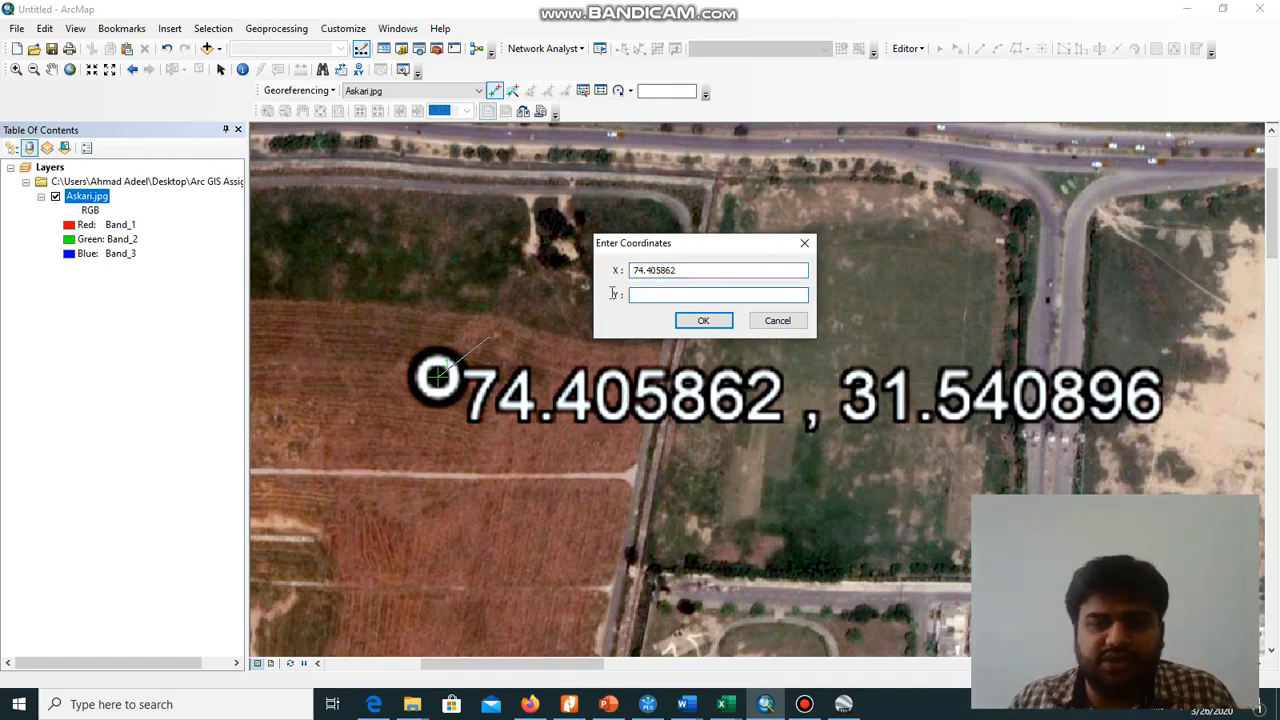
pyautogui.hotkey('ctrl', 'z')
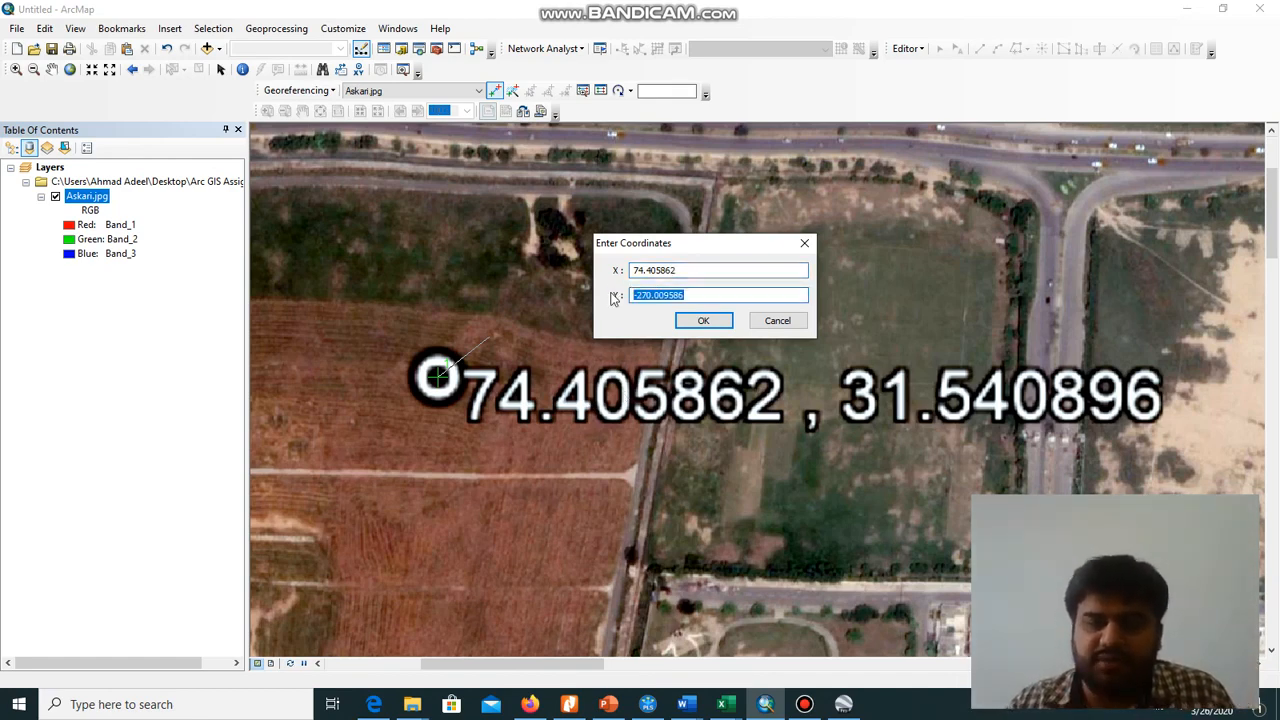
pyautogui.write('31.540896')
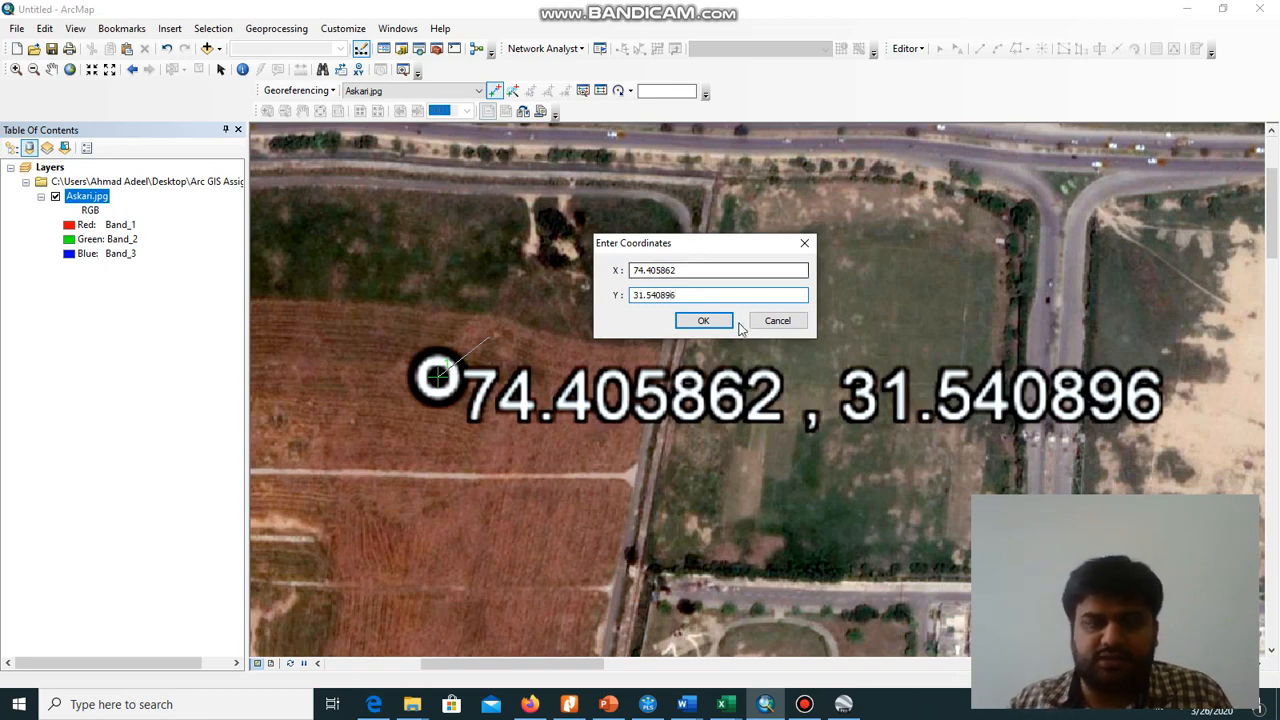
pyautogui.click(704, 321)
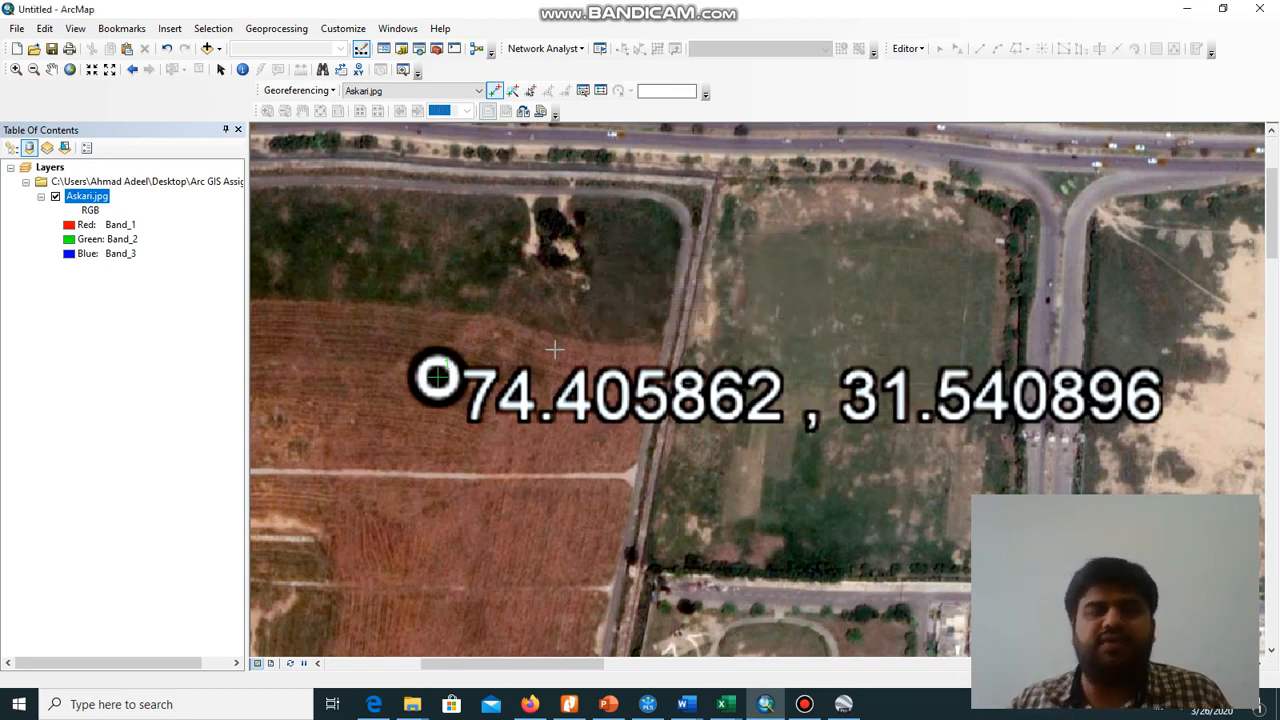
# Examine the first control point's target position and the other labelled coordinate markers across the Askari image
pyautogui.scroll(-5, 752, 377)
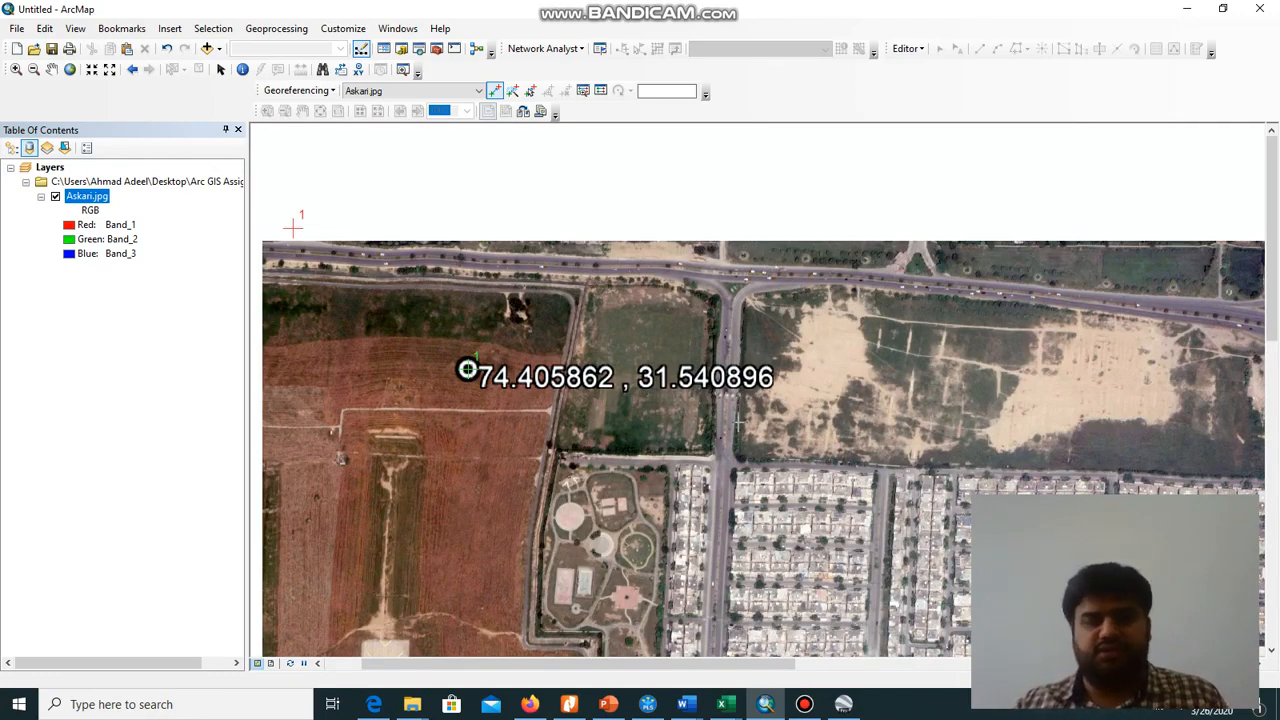
pyautogui.scroll(1, 738, 425)
pyautogui.scroll(-2, 738, 425)
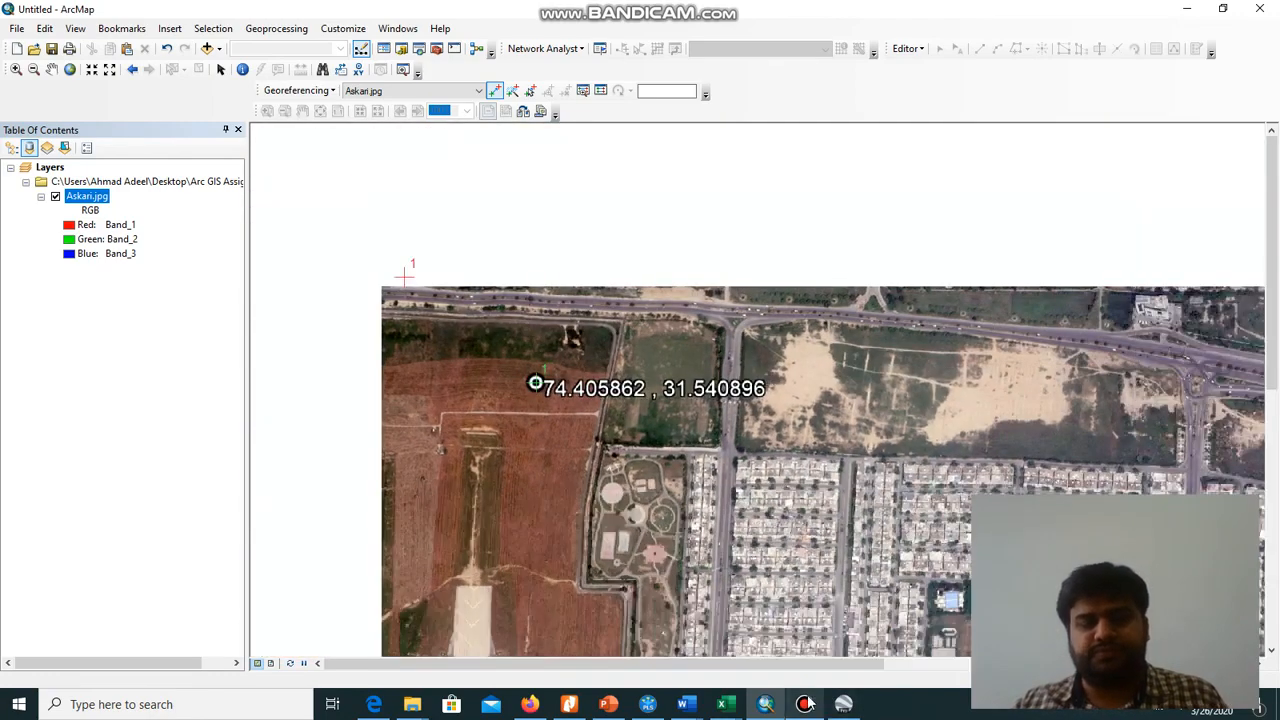
pyautogui.click(806, 704)
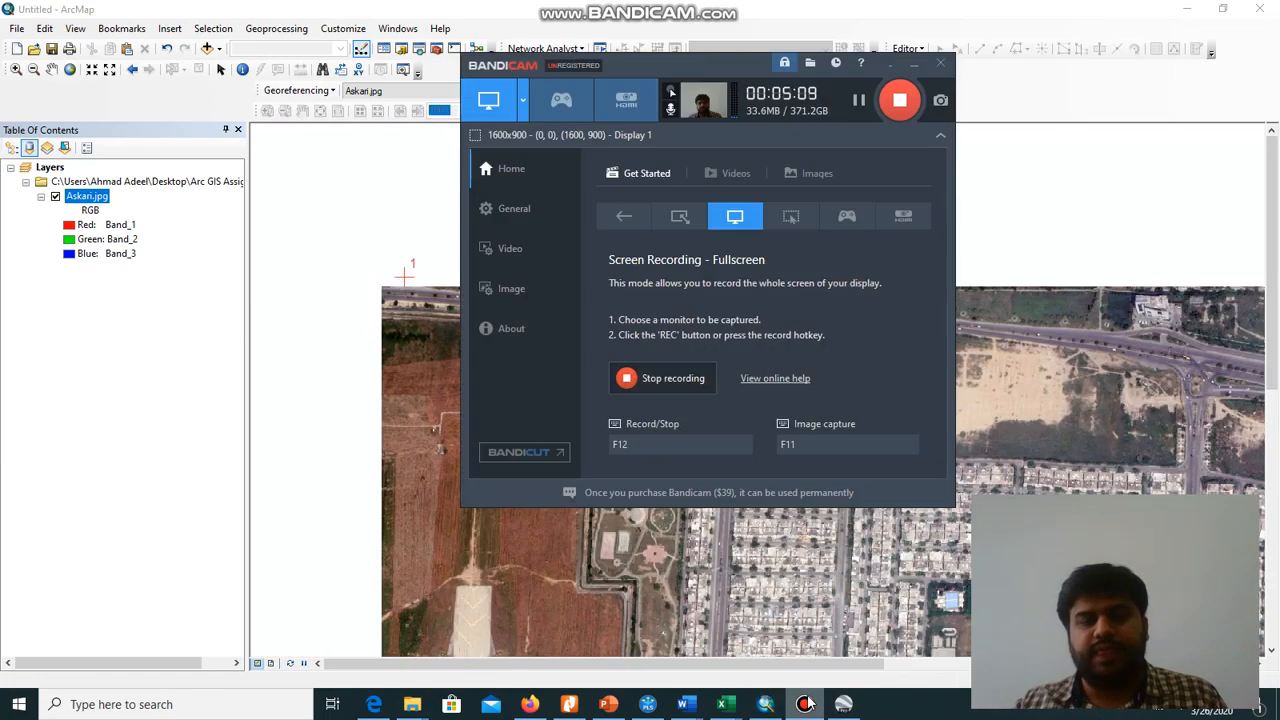
pyautogui.click(913, 65)
pyautogui.moveTo(826, 412); pyautogui.dragTo(520, 324)
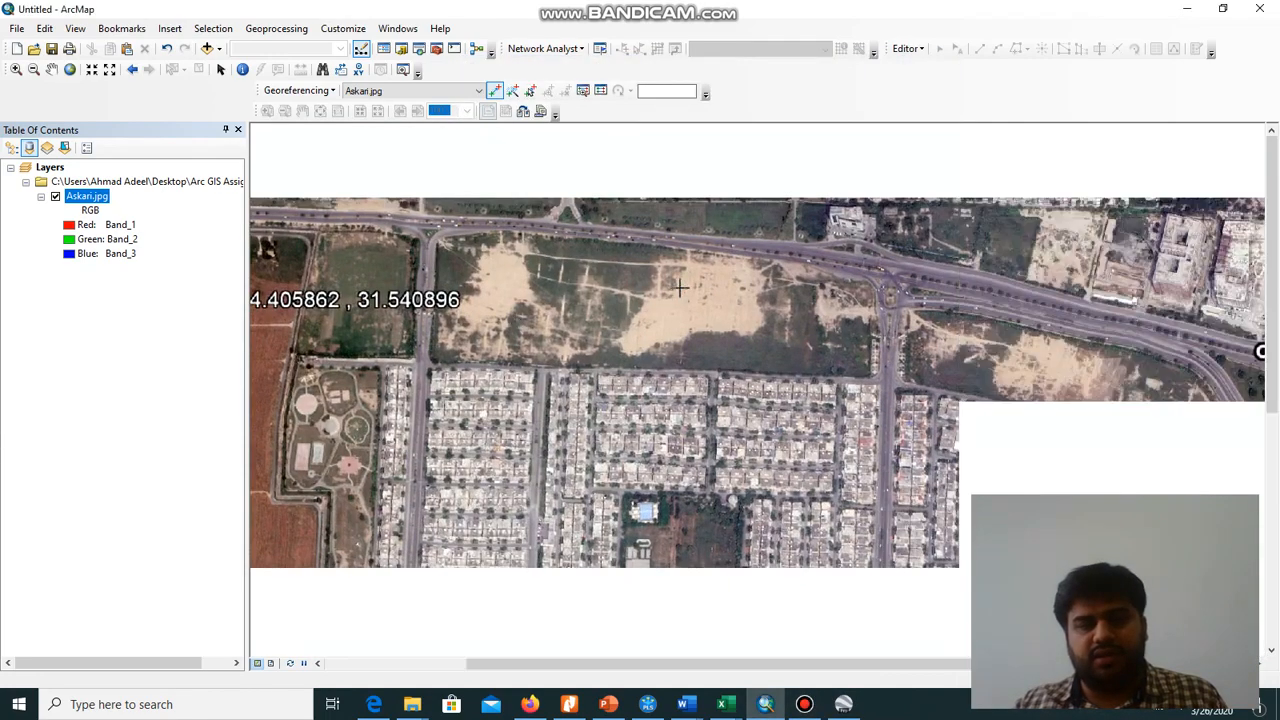
pyautogui.moveTo(1076, 324); pyautogui.dragTo(803, 174)
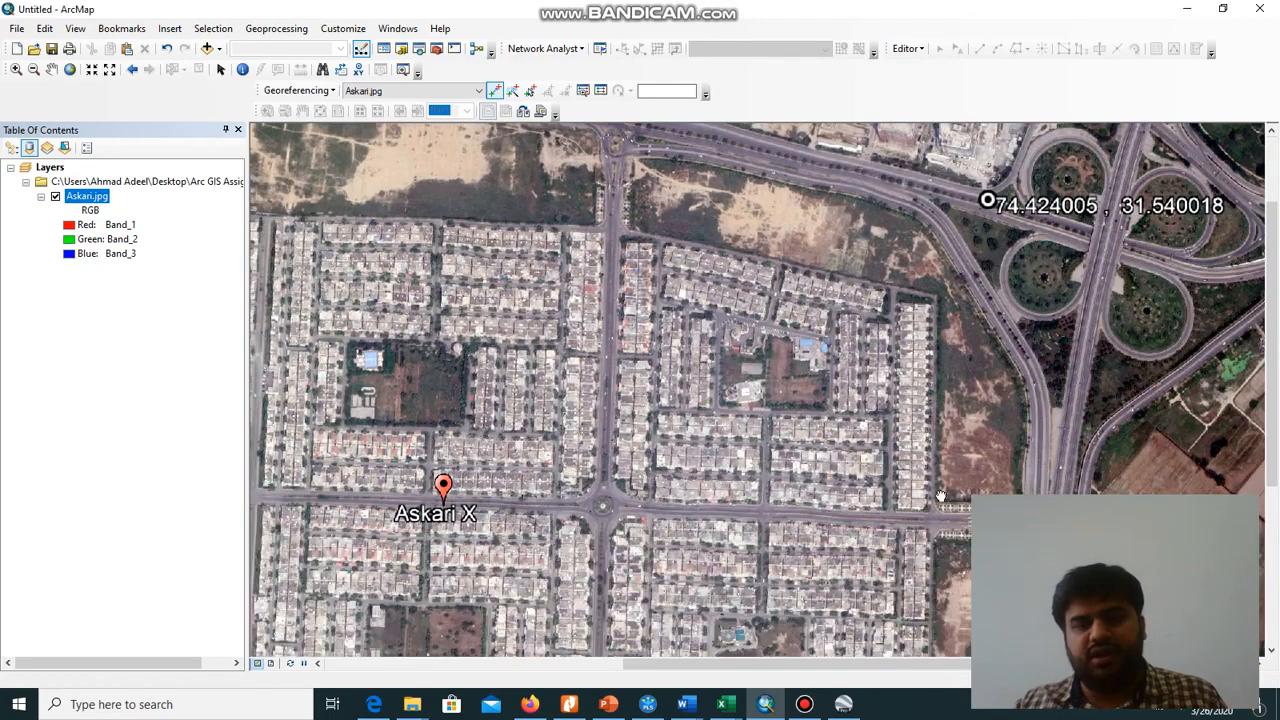
pyautogui.moveTo(940, 496); pyautogui.dragTo(846, 288)
pyautogui.moveTo(609, 293); pyautogui.dragTo(834, 438)
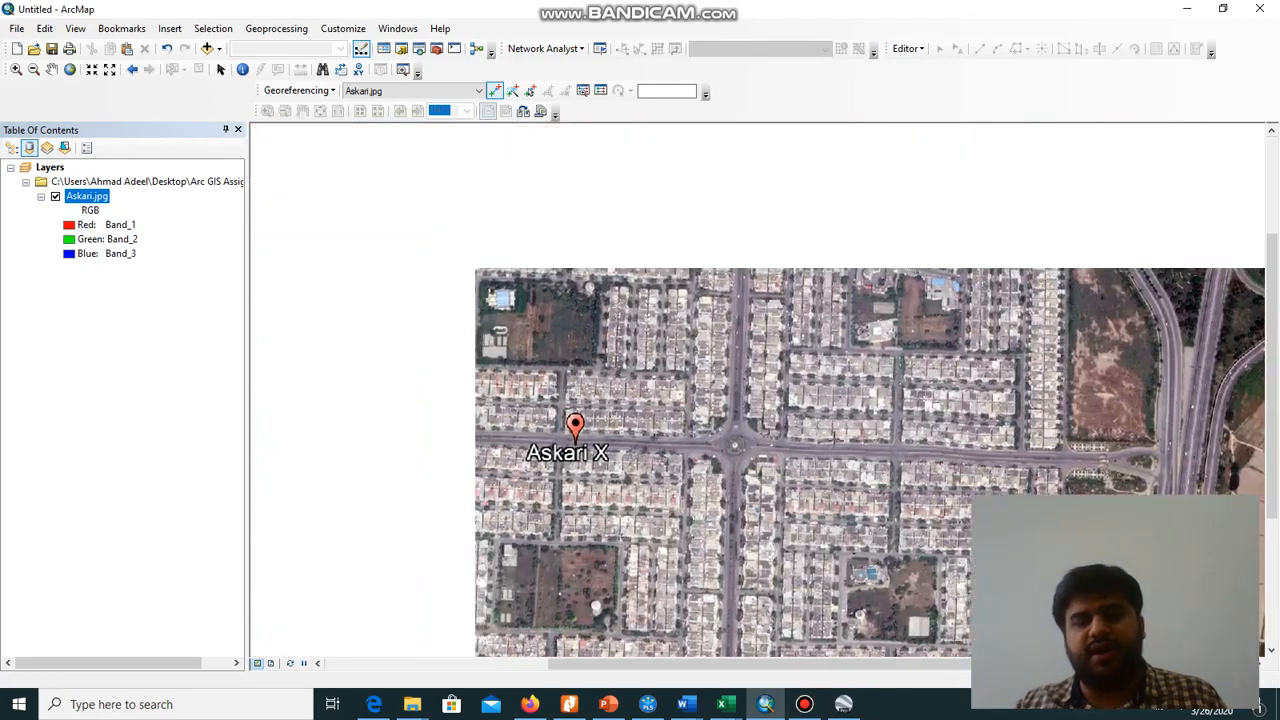
# Place the second control point at the centre of the circle marker labelled 74.423940, 31.530882
pyautogui.scroll(-2, 682, 354)
pyautogui.scroll(4, 682, 354)
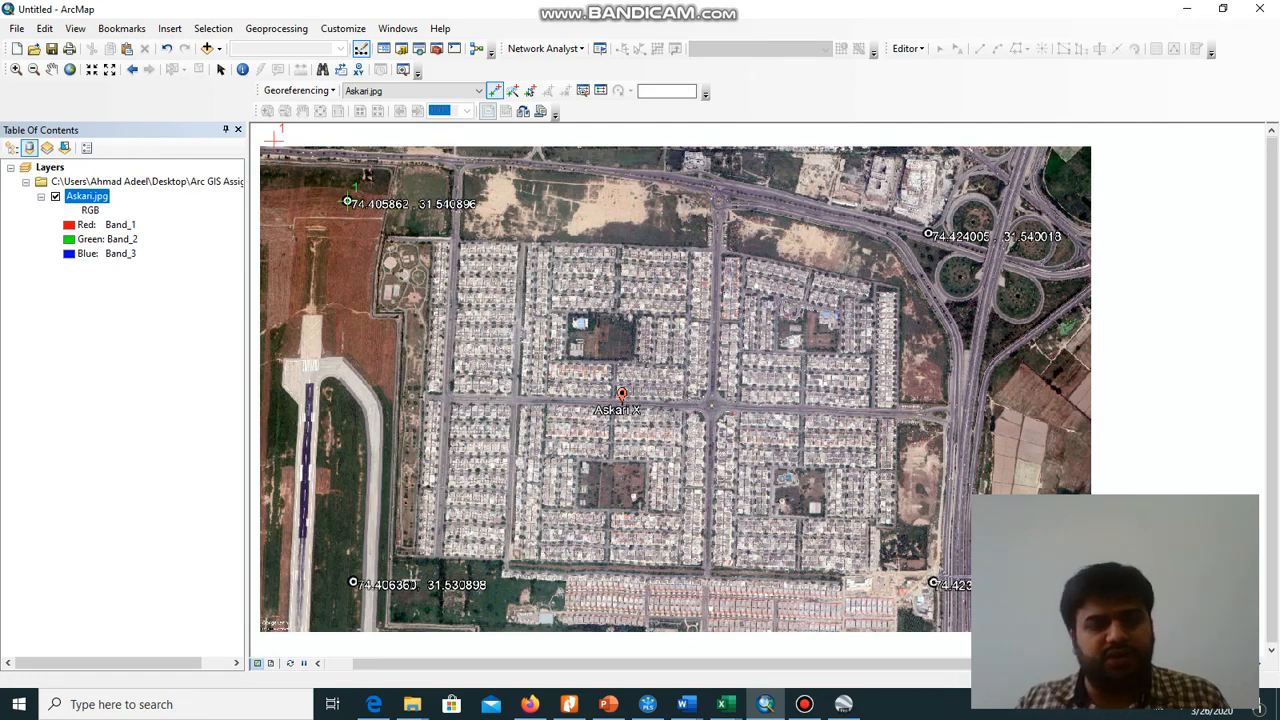
pyautogui.scroll(-3, 965, 528)
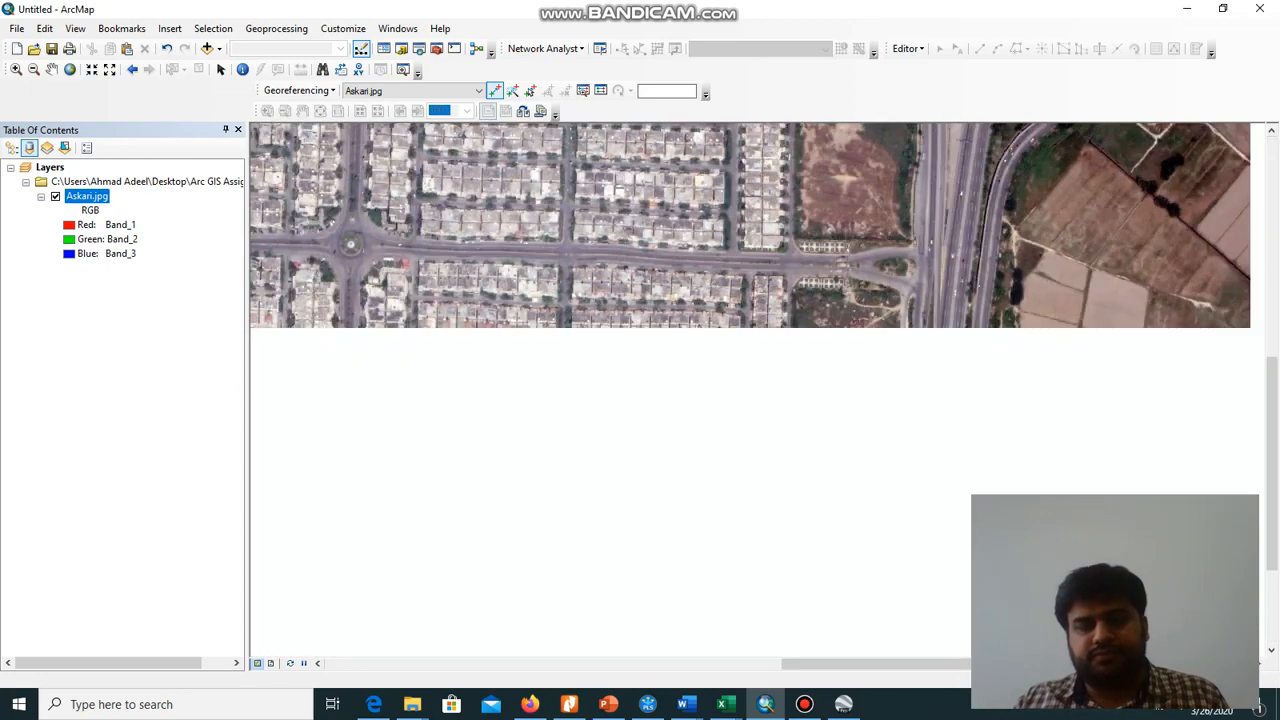
pyautogui.moveTo(1115, 643); pyautogui.dragTo(900, 483)
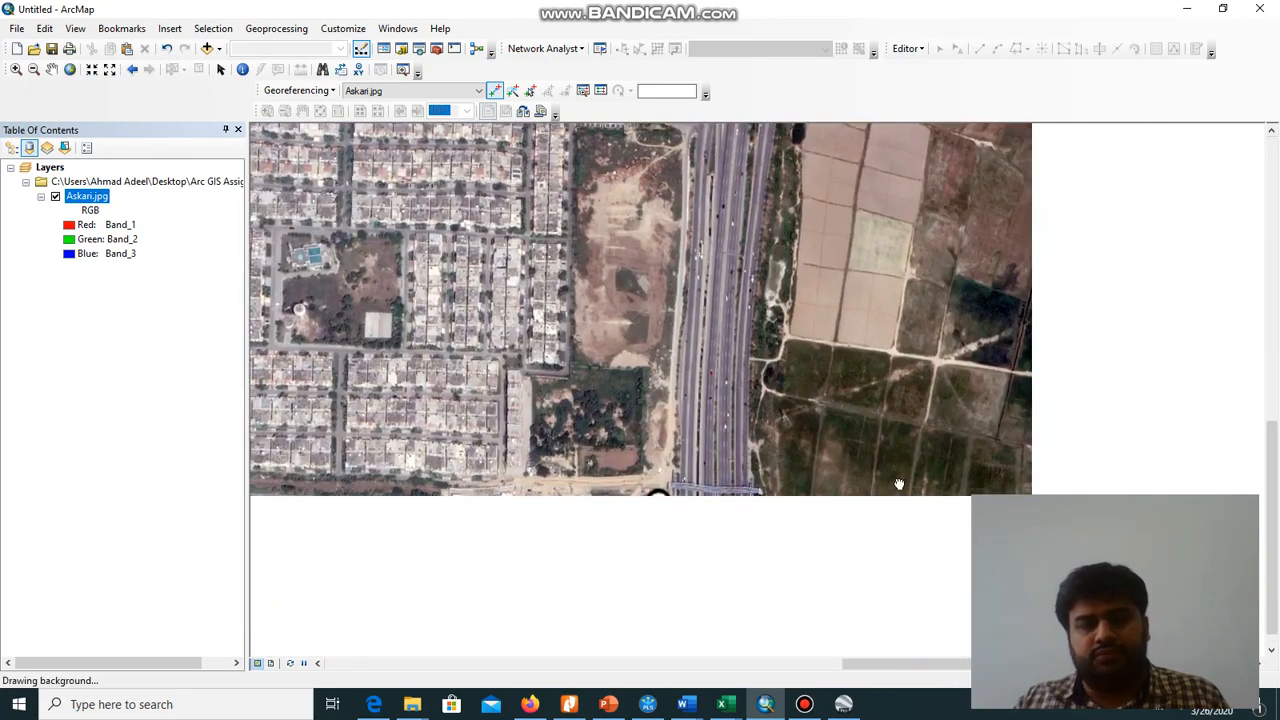
pyautogui.scroll(-3, 697, 500)
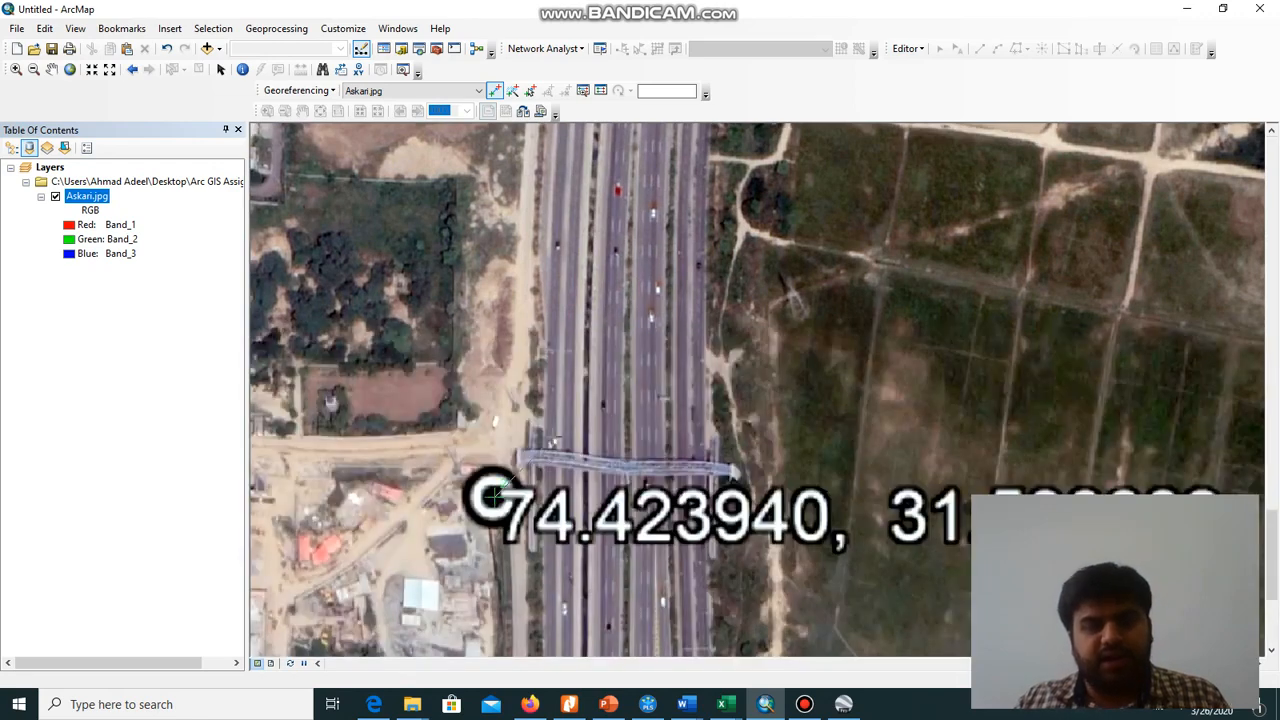
# Enter the second control point's target coordinates as X 74.423940 and Y 31.530882
pyautogui.rightClick(554, 439)
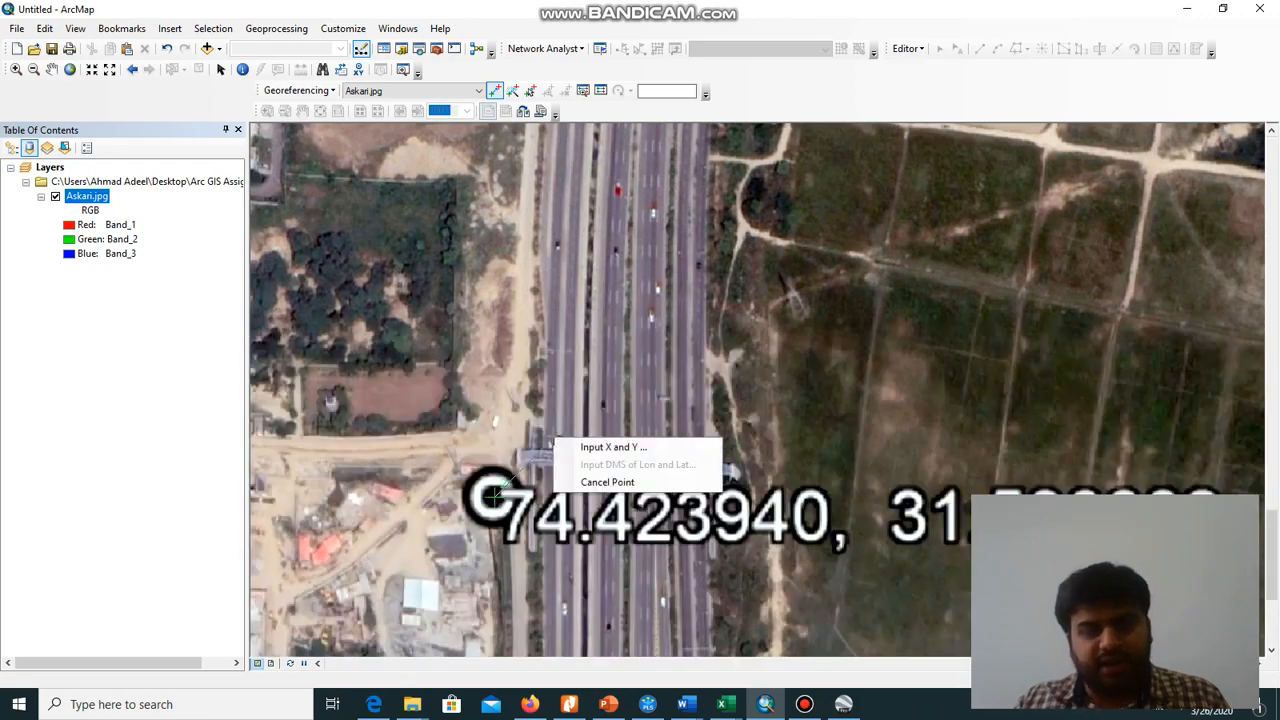
pyautogui.click(585, 452)
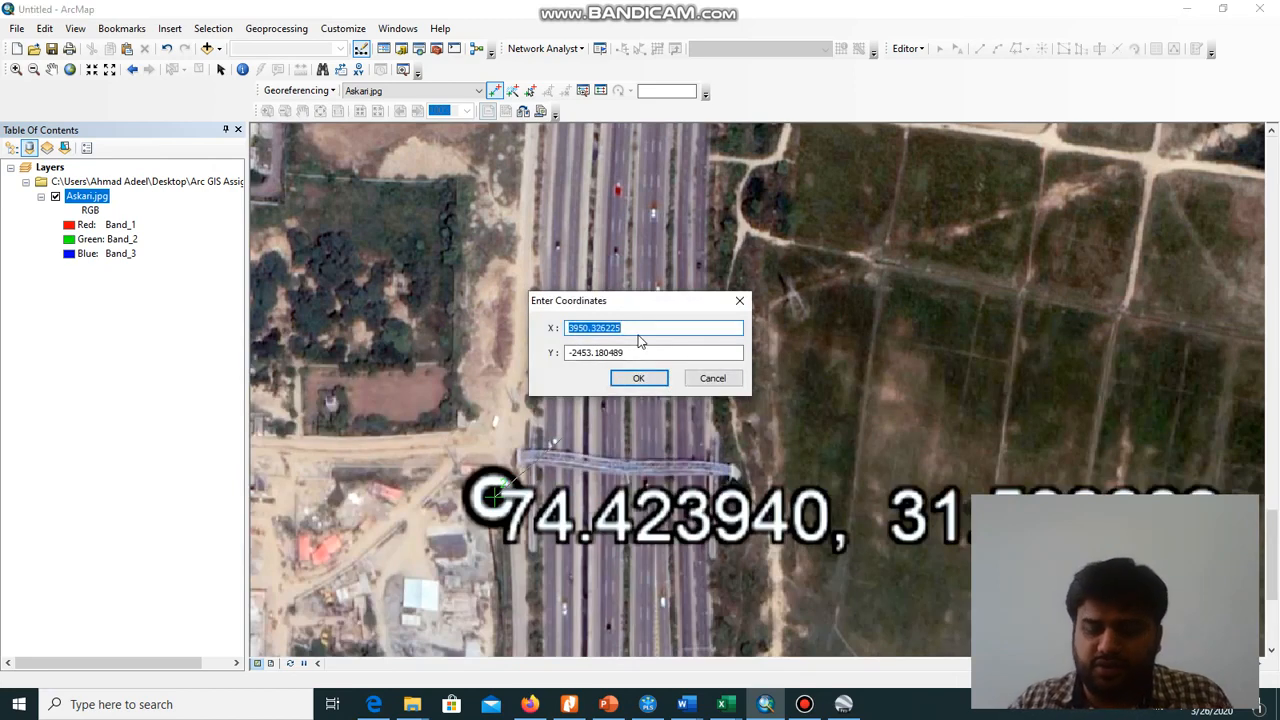
pyautogui.write('74.423940')
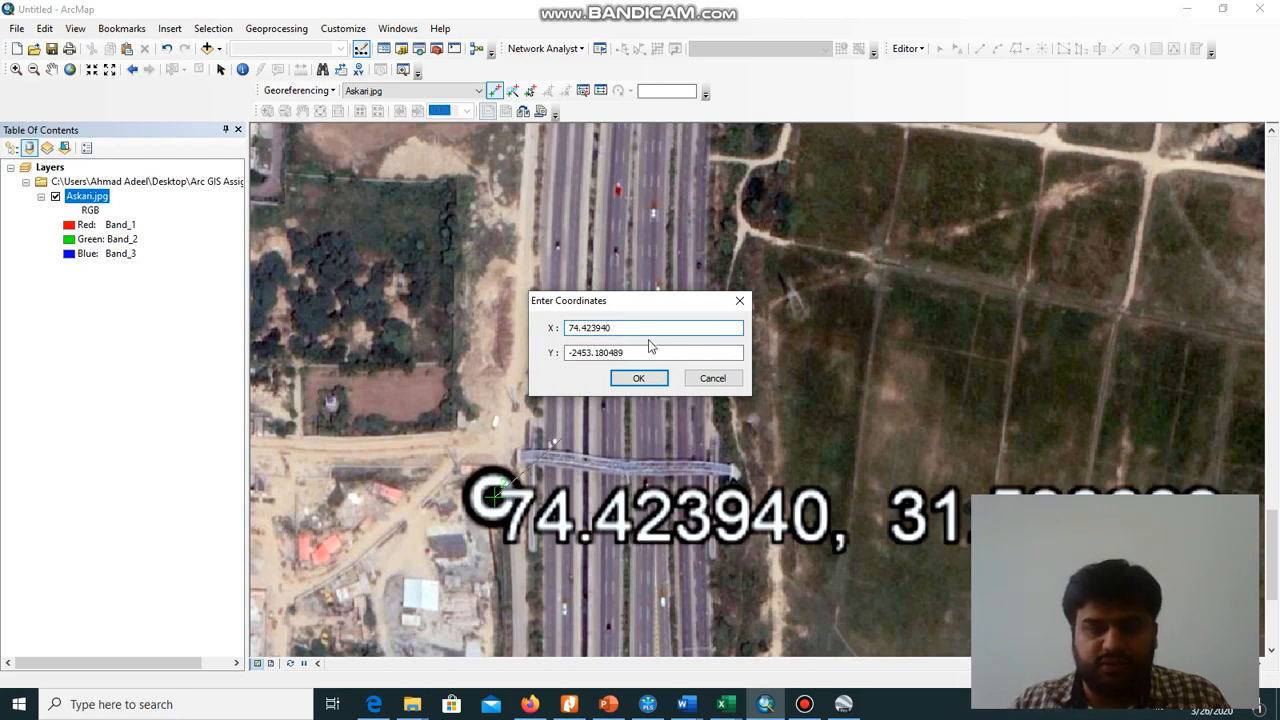
pyautogui.moveTo(643, 351); pyautogui.dragTo(565, 358)
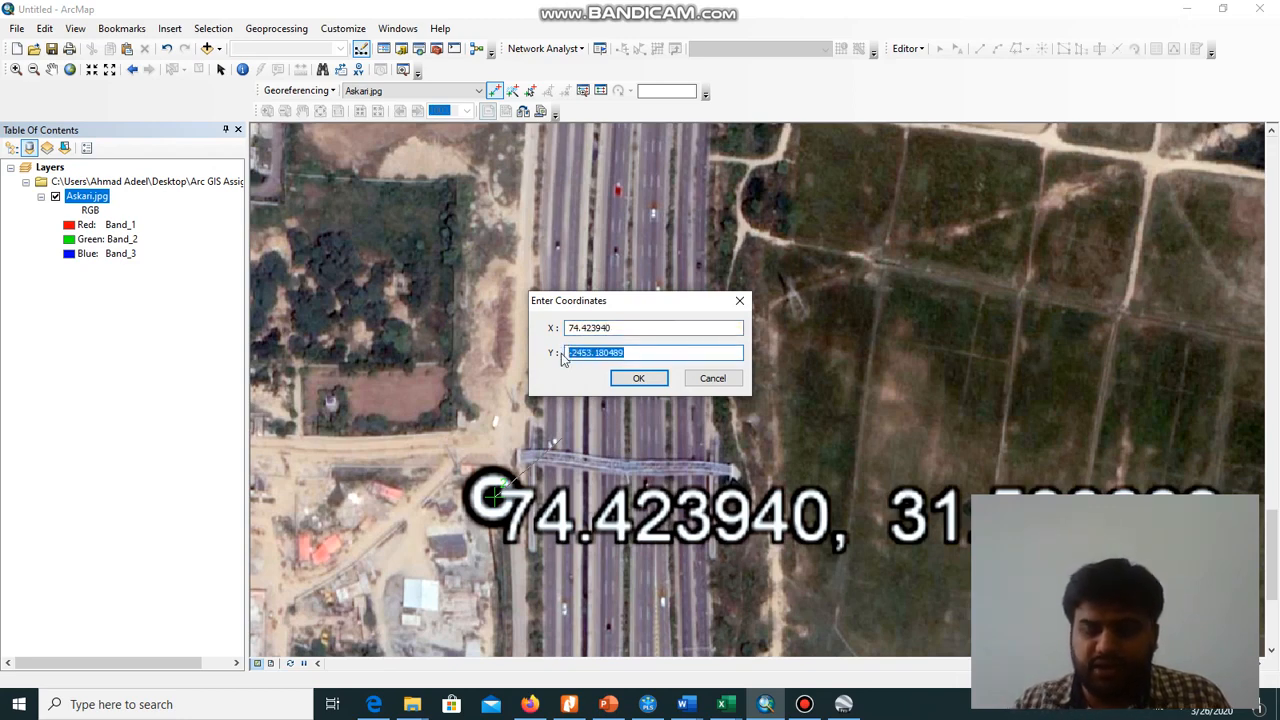
pyautogui.write('31.530882')
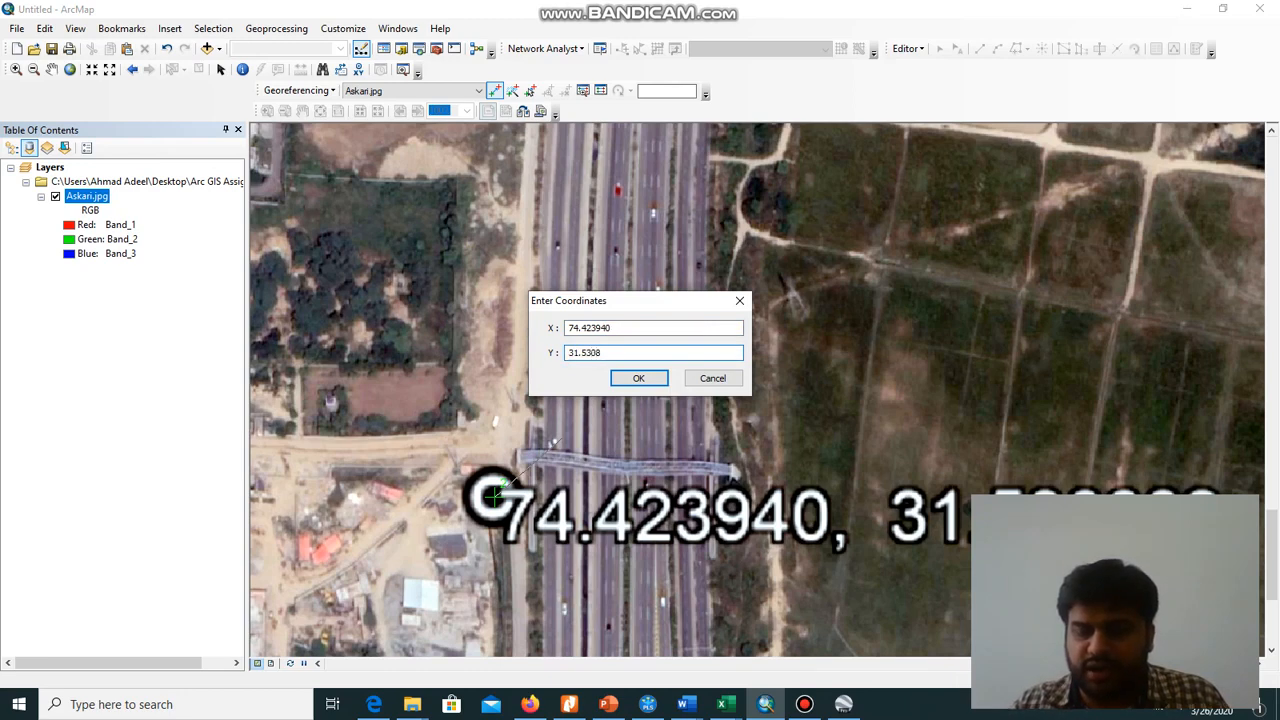
pyautogui.click(637, 380)
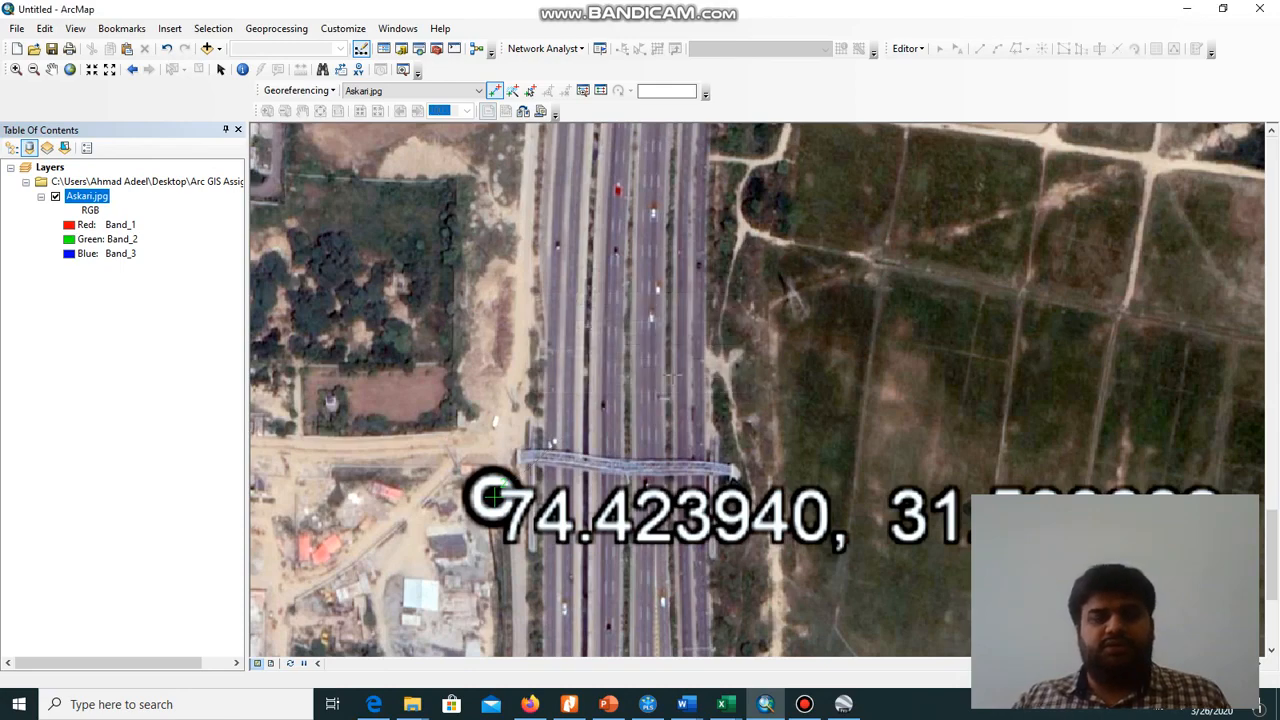
# Place the third control point at the centre of the circle marker labelled 74.424005, 31.540018
pyautogui.scroll(1, 672, 376)
pyautogui.scroll(2, 672, 376)
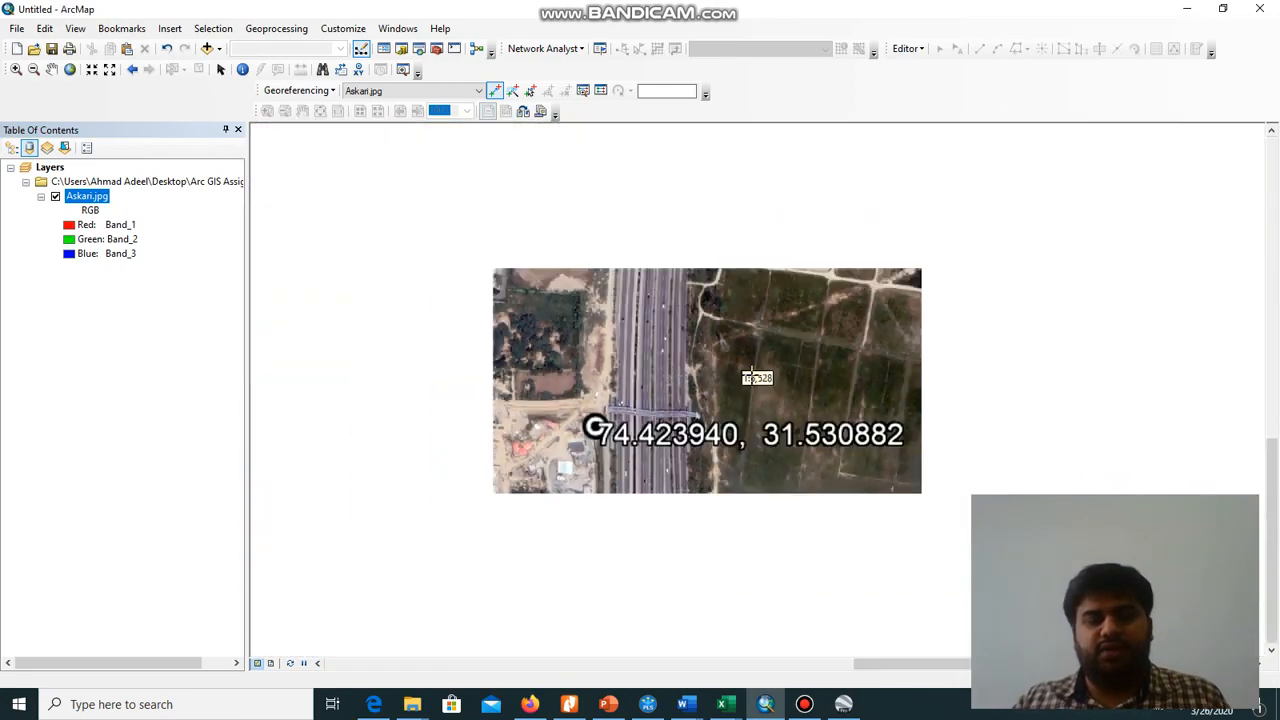
pyautogui.moveTo(804, 212); pyautogui.dragTo(763, 519)
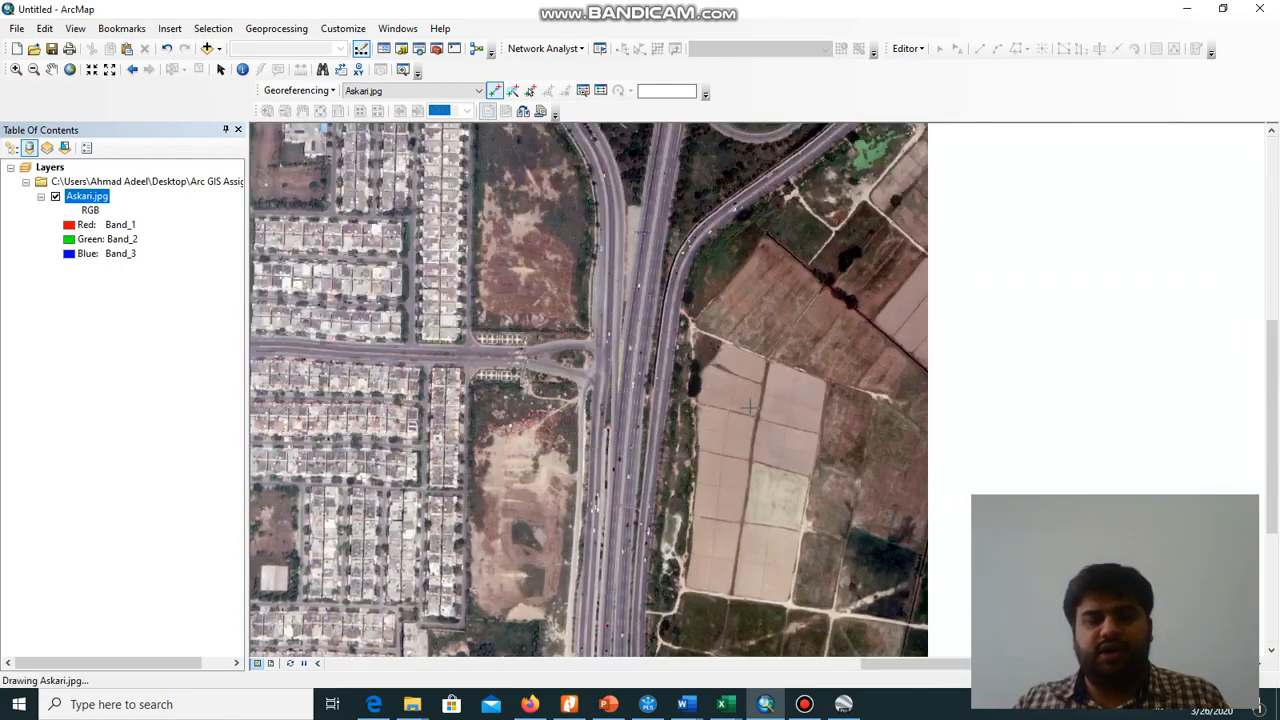
pyautogui.moveTo(699, 190)
pyautogui.mouseDown()
pyautogui.moveTo(742, 283)
pyautogui.moveTo(777, 491)
pyautogui.mouseUp()
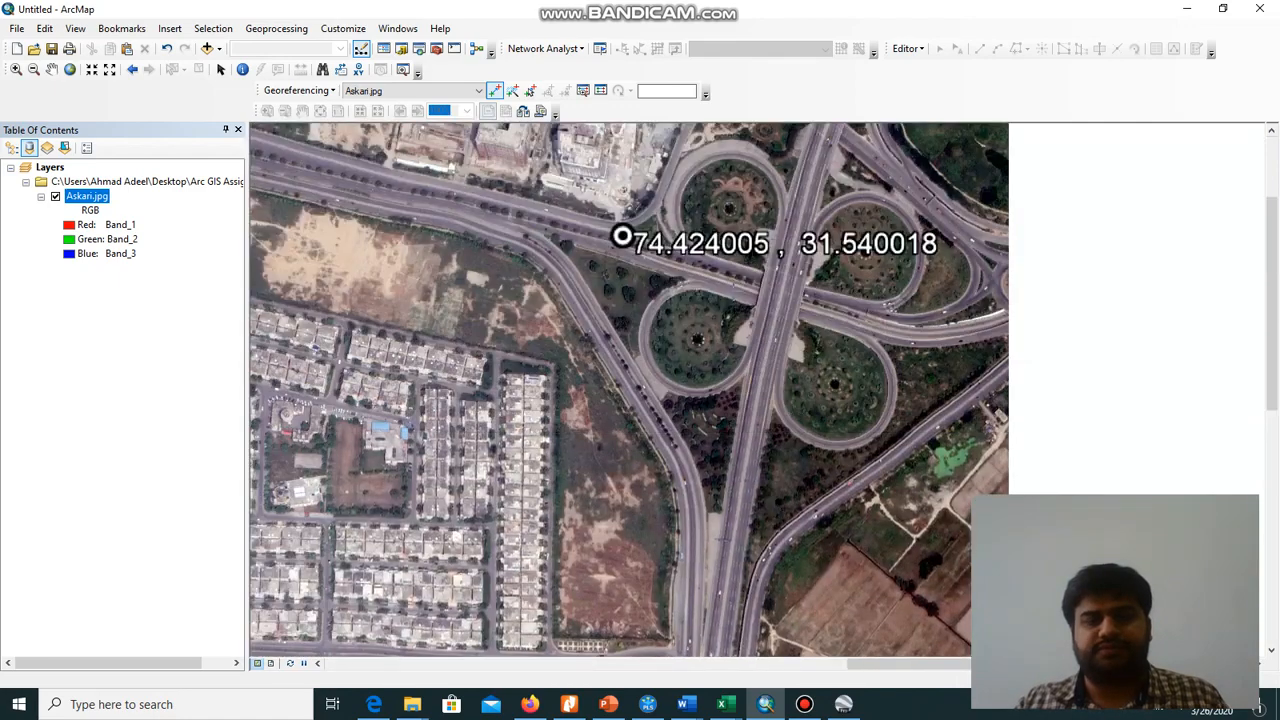
pyautogui.scroll(-8, 612, 262)
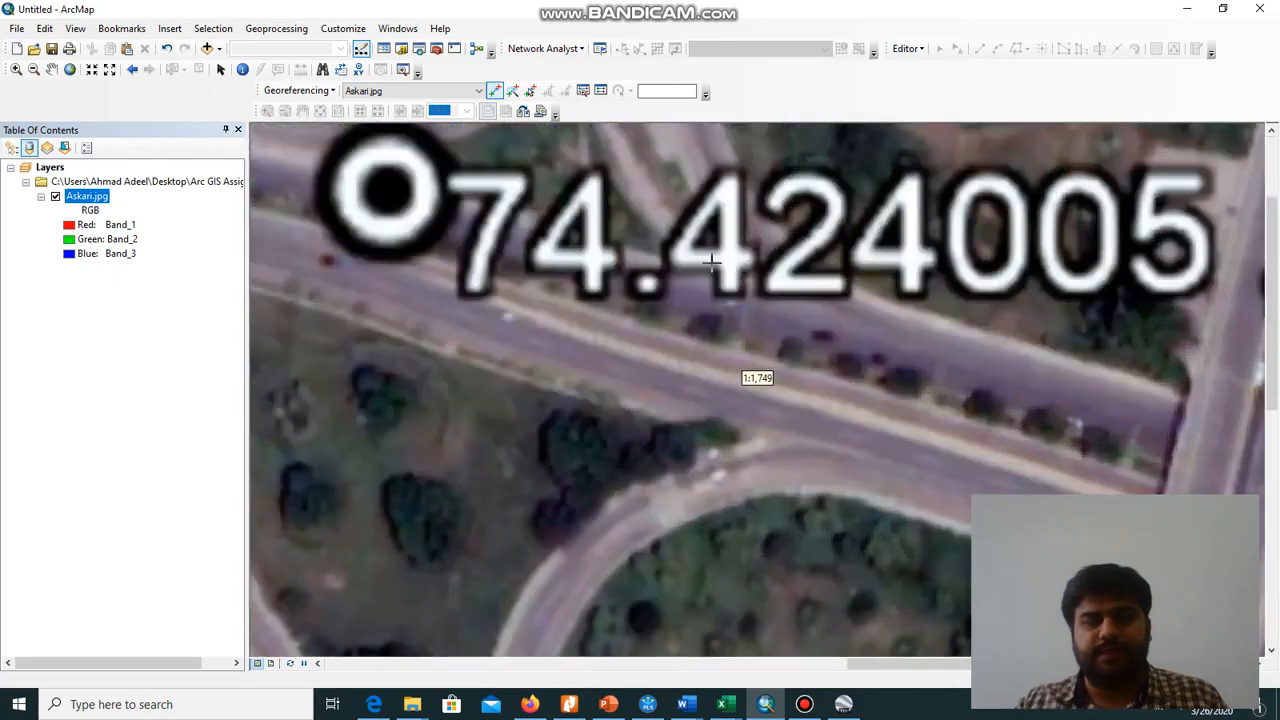
pyautogui.scroll(5, 612, 262)
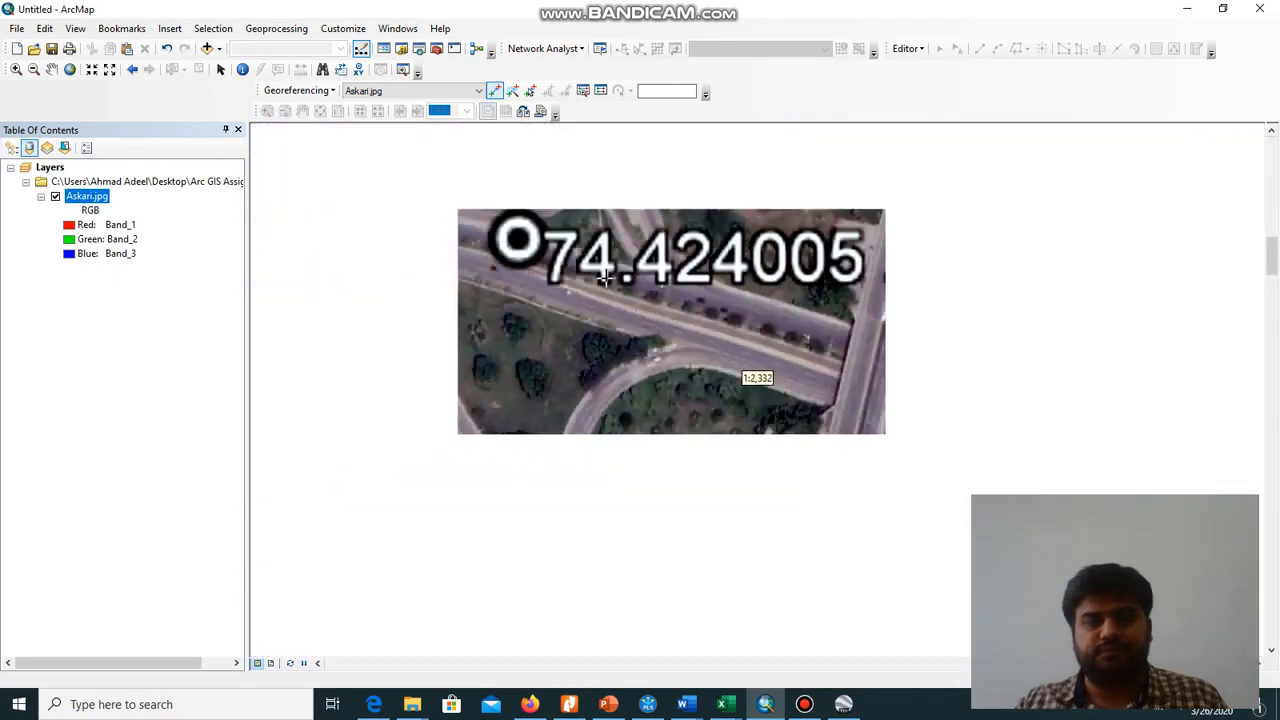
pyautogui.scroll(2, 604, 280)
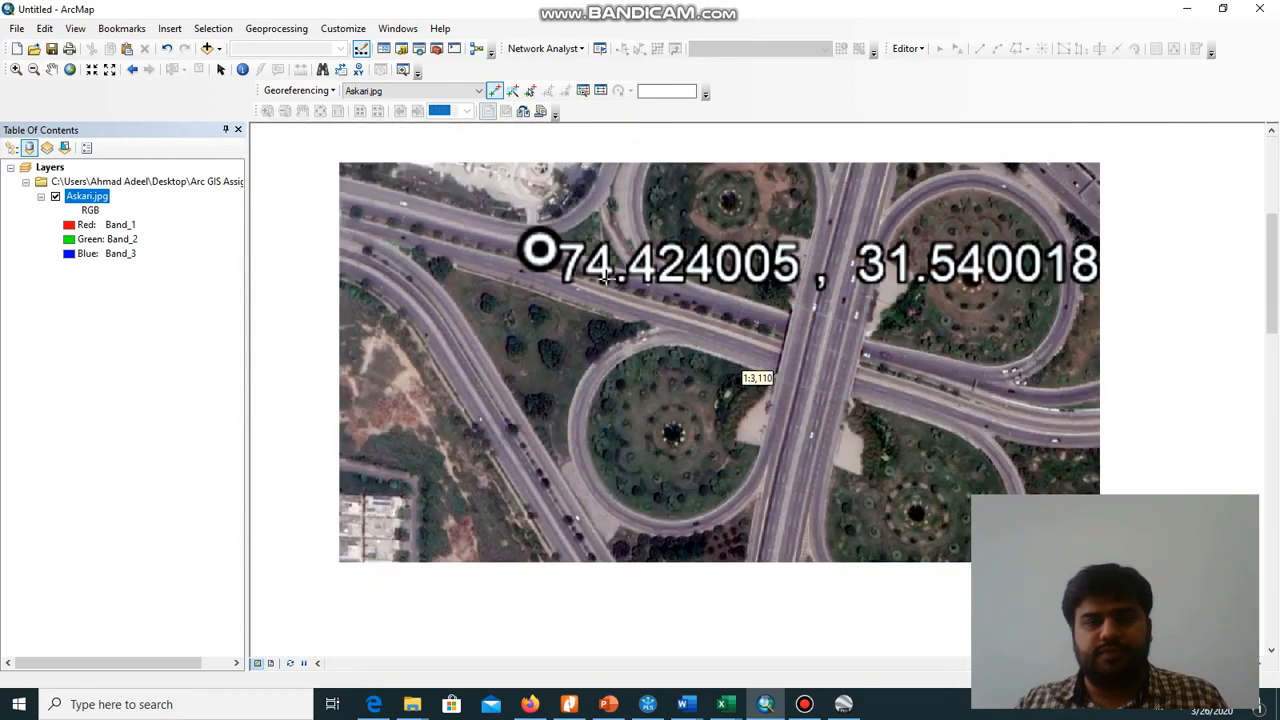
pyautogui.moveTo(606, 278); pyautogui.dragTo(633, 388)
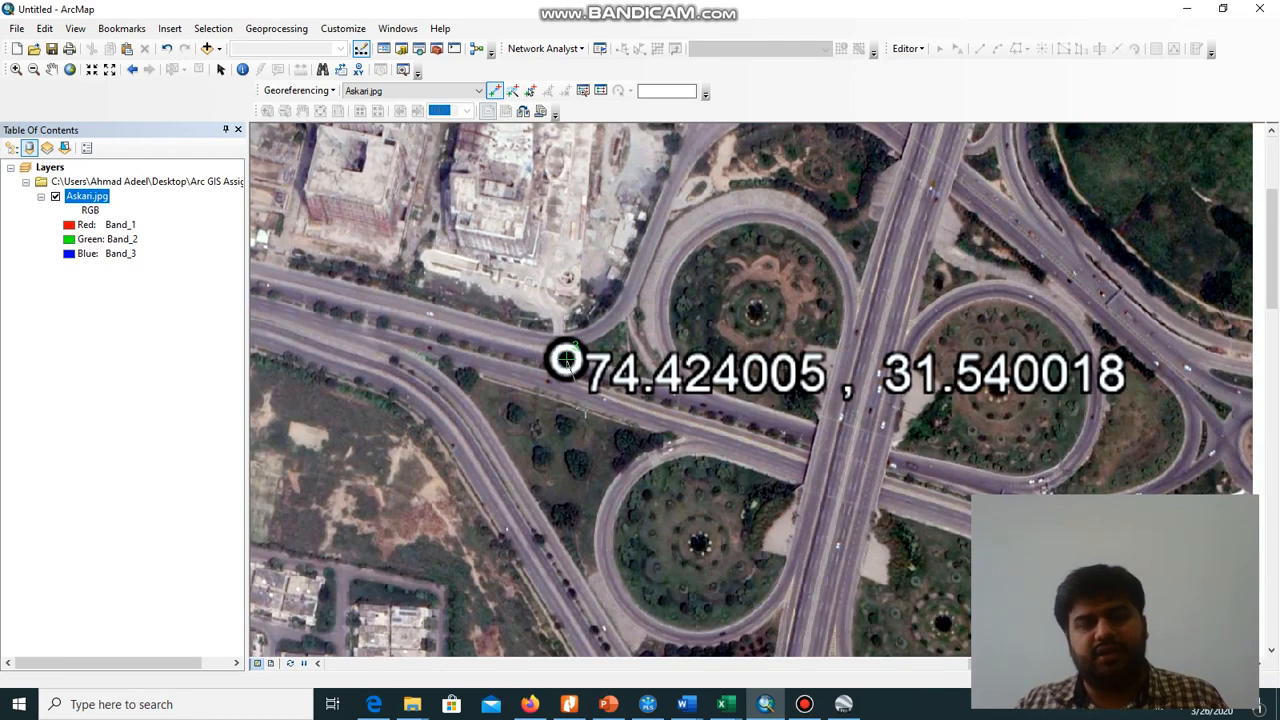
# Enter the third control point's target coordinates as X 74.424005 and Y 31.540018
pyautogui.rightClick(584, 408)
pyautogui.click(605, 416)
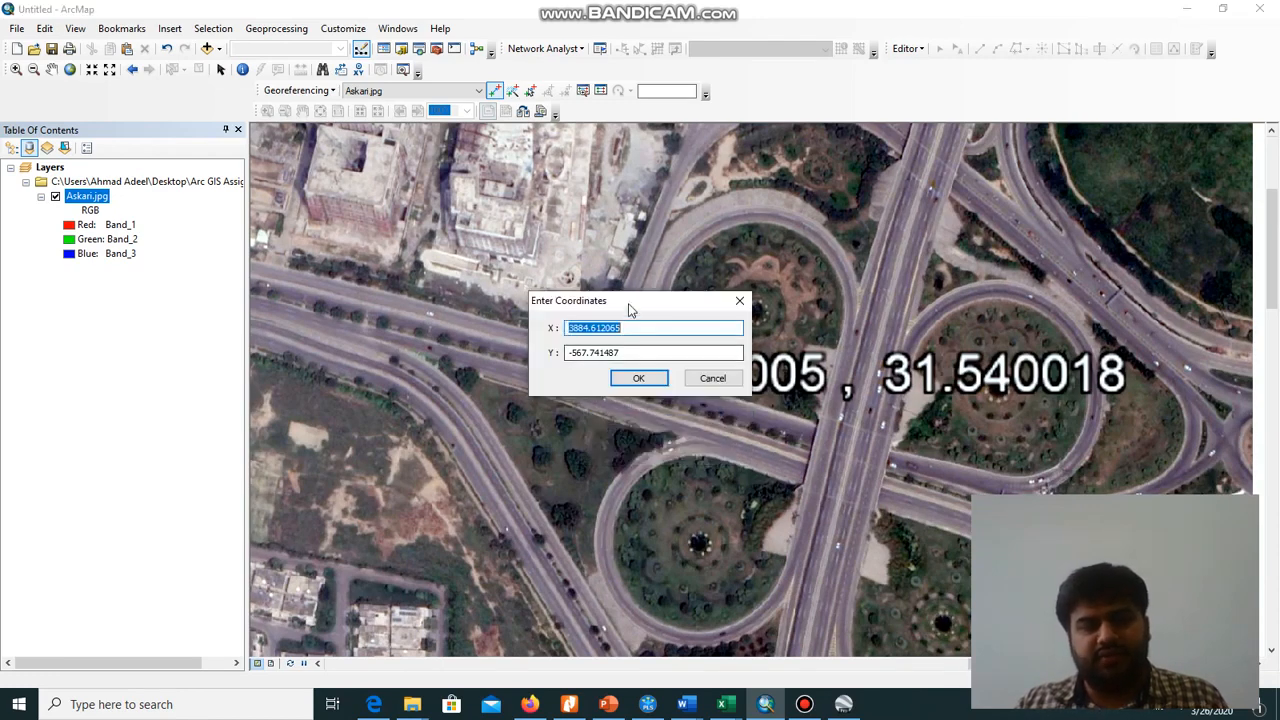
pyautogui.moveTo(630, 303); pyautogui.dragTo(712, 227)
pyautogui.write('74.424005')
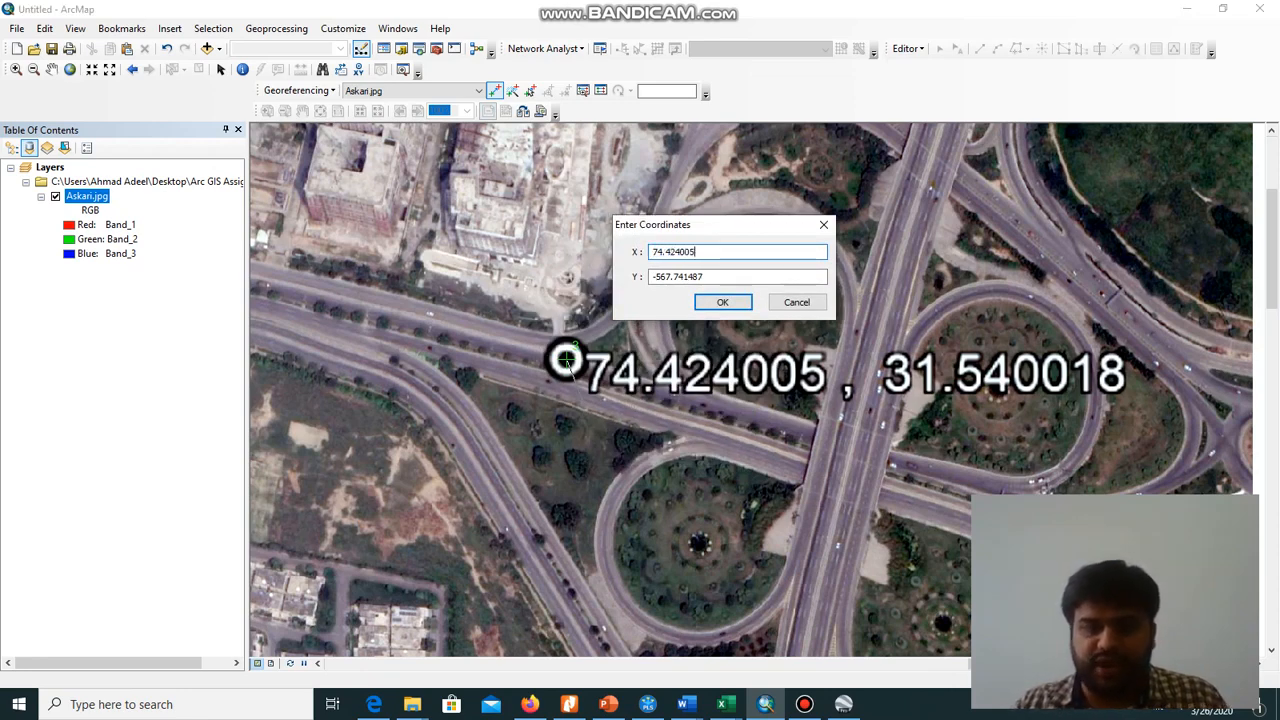
pyautogui.moveTo(706, 277); pyautogui.dragTo(563, 269)
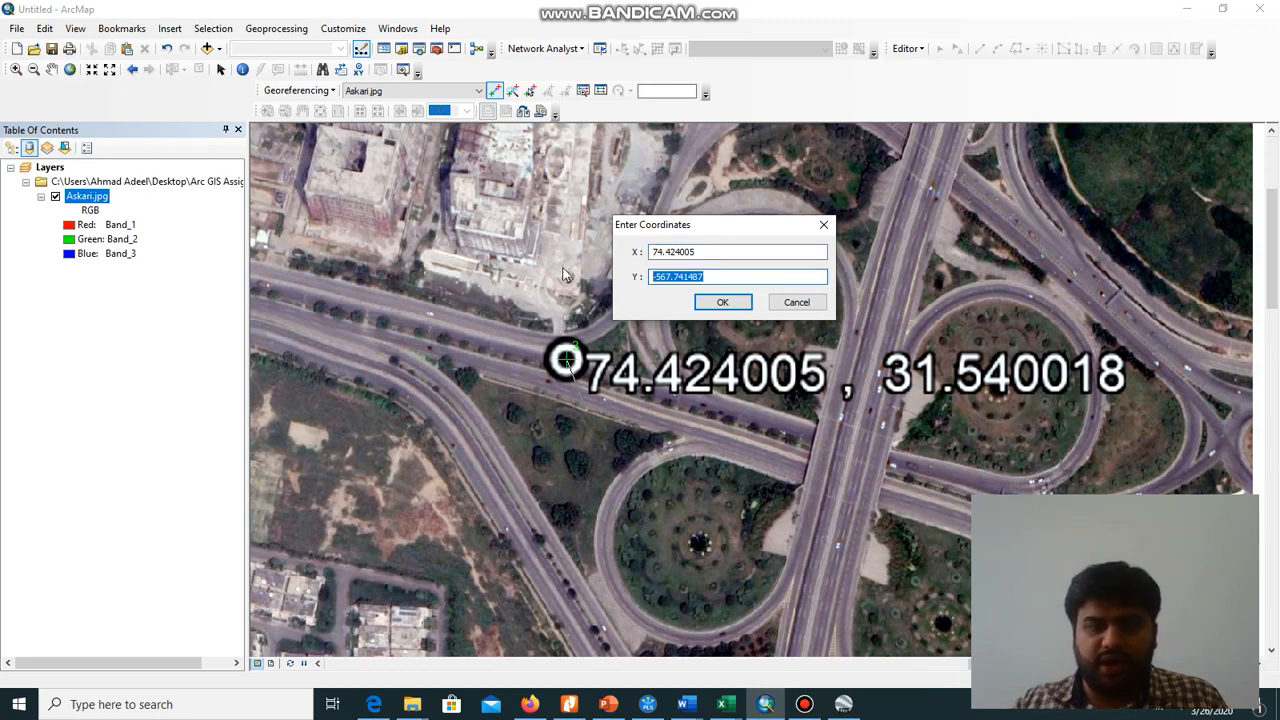
pyautogui.write('31.')
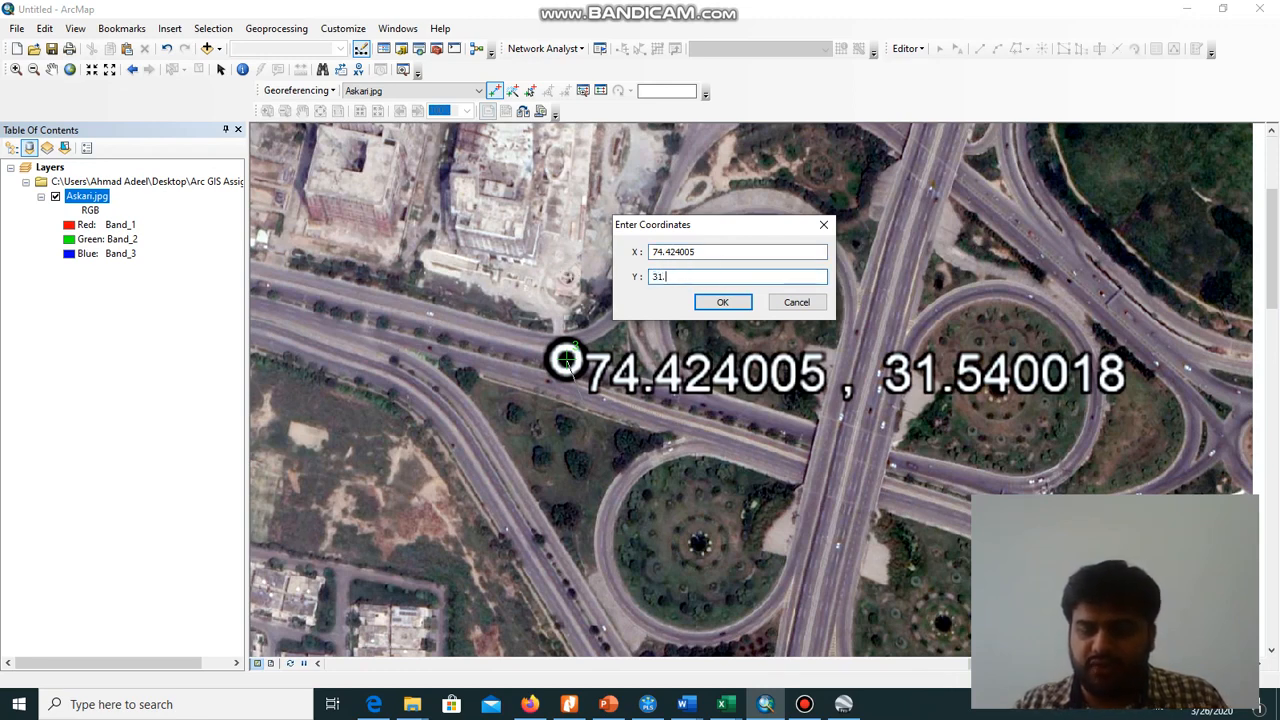
pyautogui.write('5400')
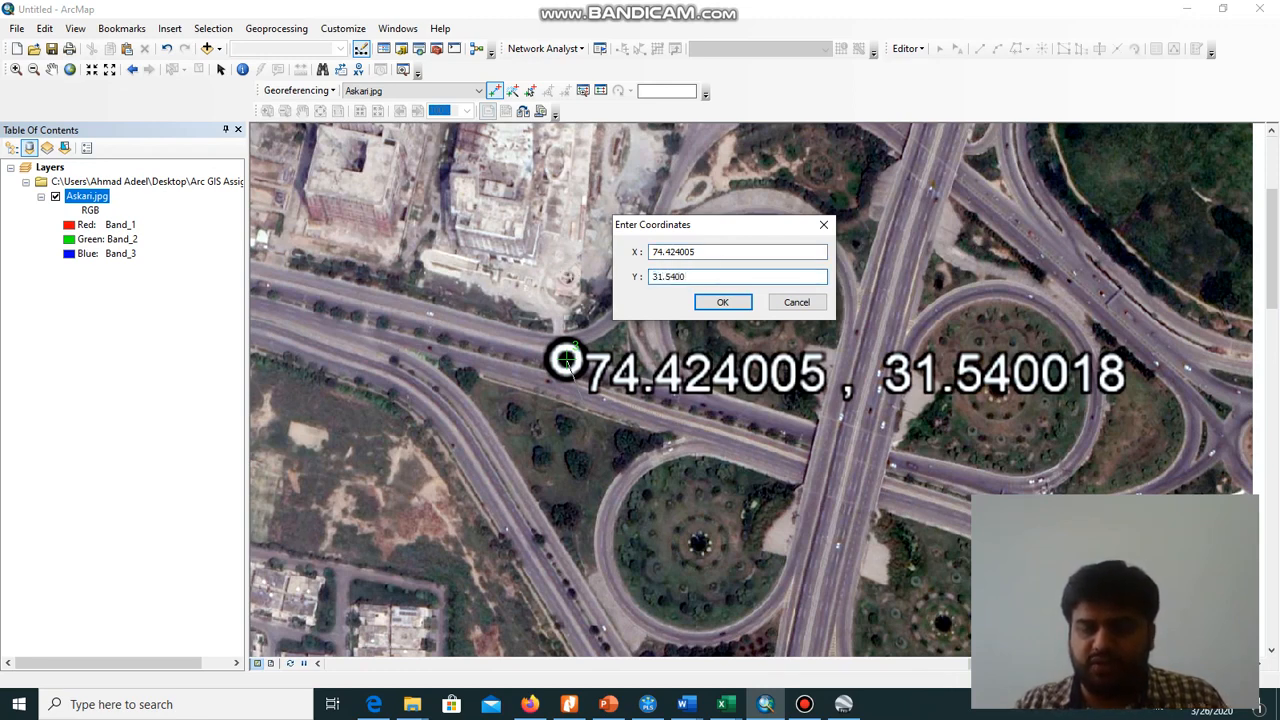
pyautogui.write('18')
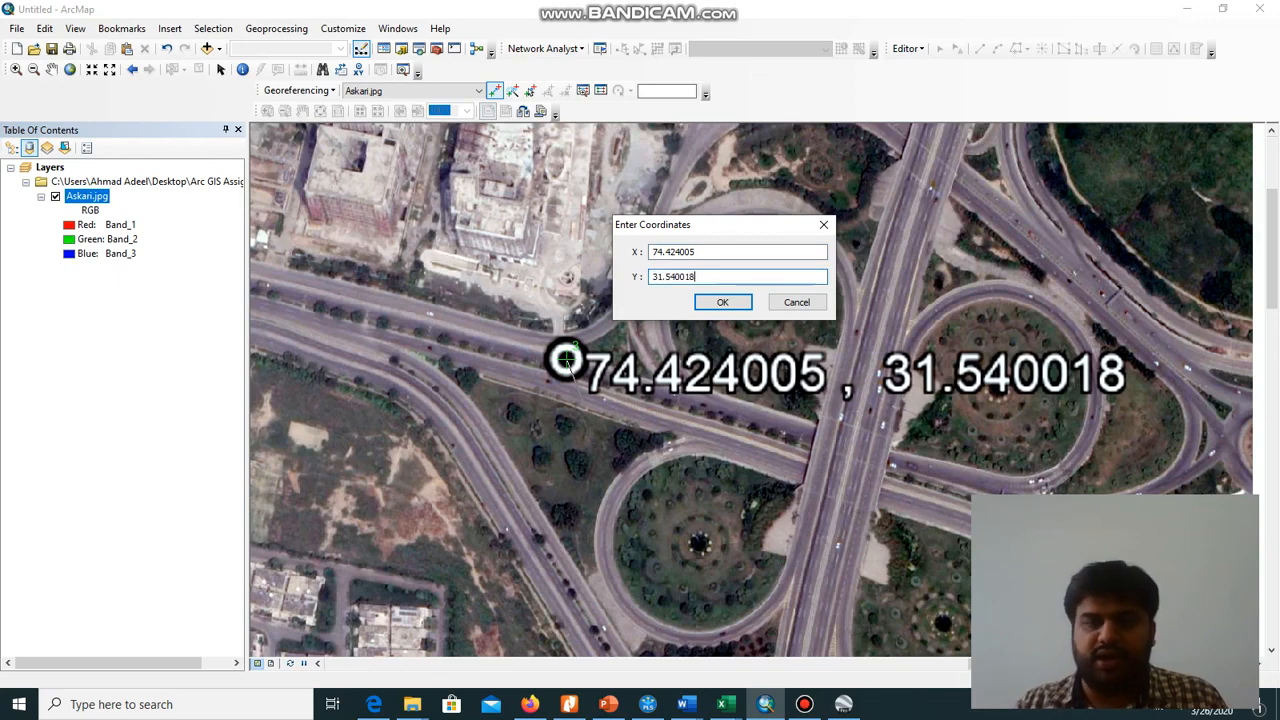
pyautogui.click(709, 305)
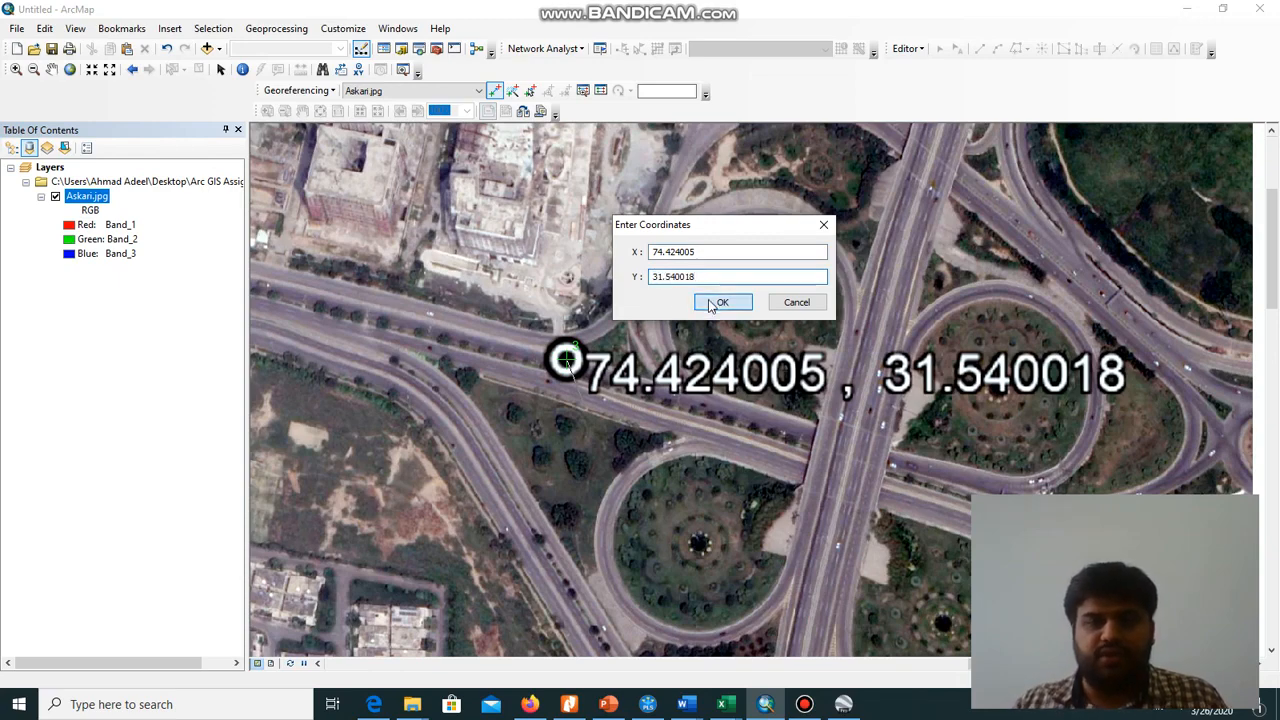
# Place the fourth control point at the centre of the circle marker labelled 74.406360, 31.530898
pyautogui.scroll(-2, 620, 362)
pyautogui.scroll(2, 620, 362)
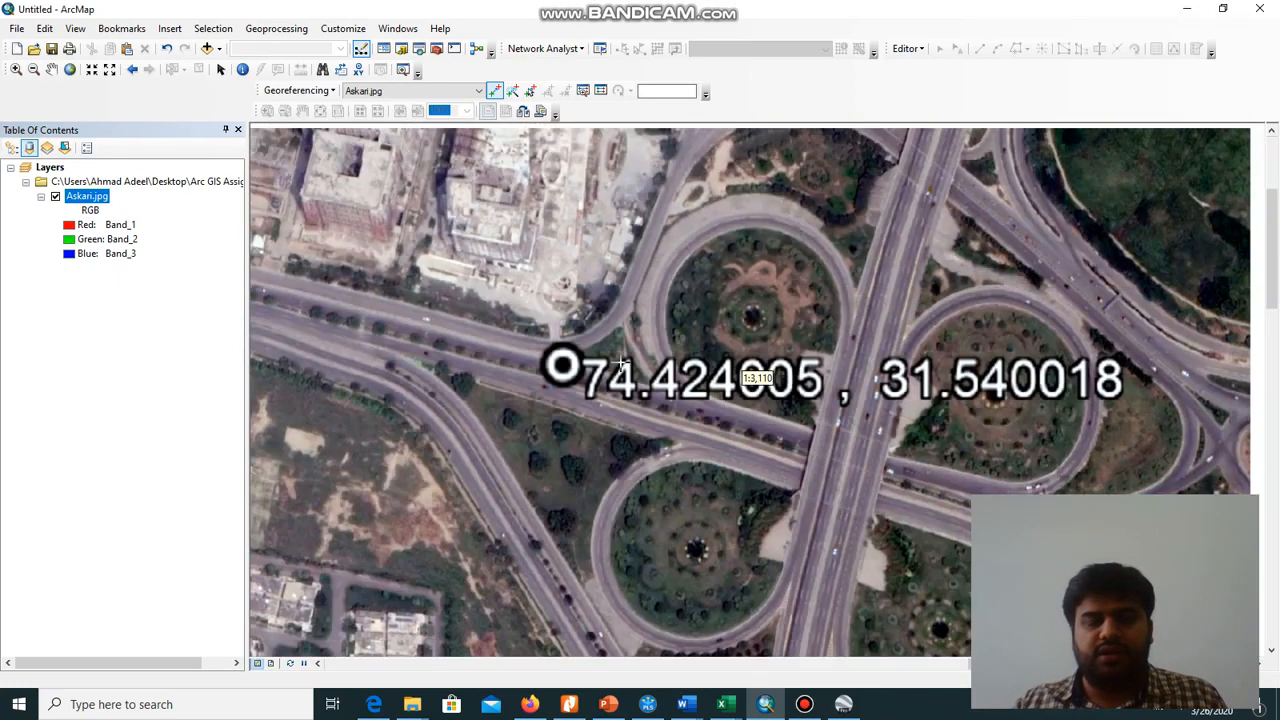
pyautogui.moveTo(757, 355); pyautogui.dragTo(1237, 184)
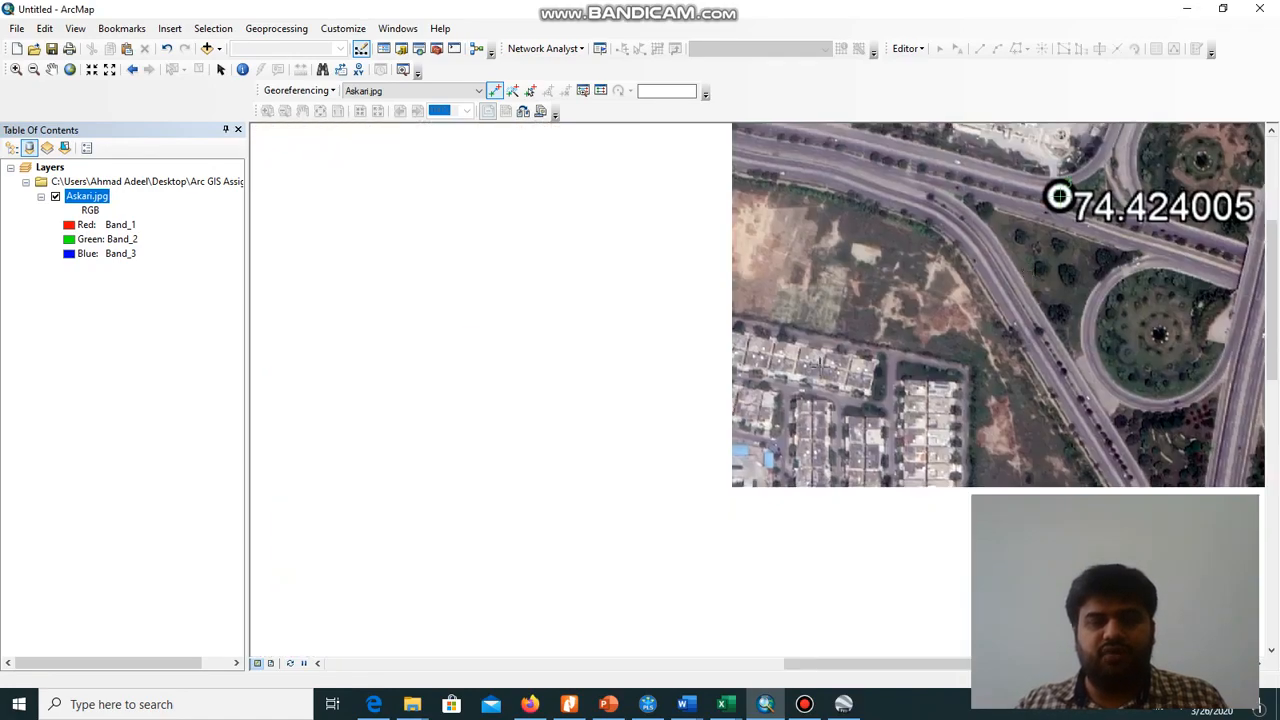
pyautogui.moveTo(522, 497); pyautogui.dragTo(878, 269)
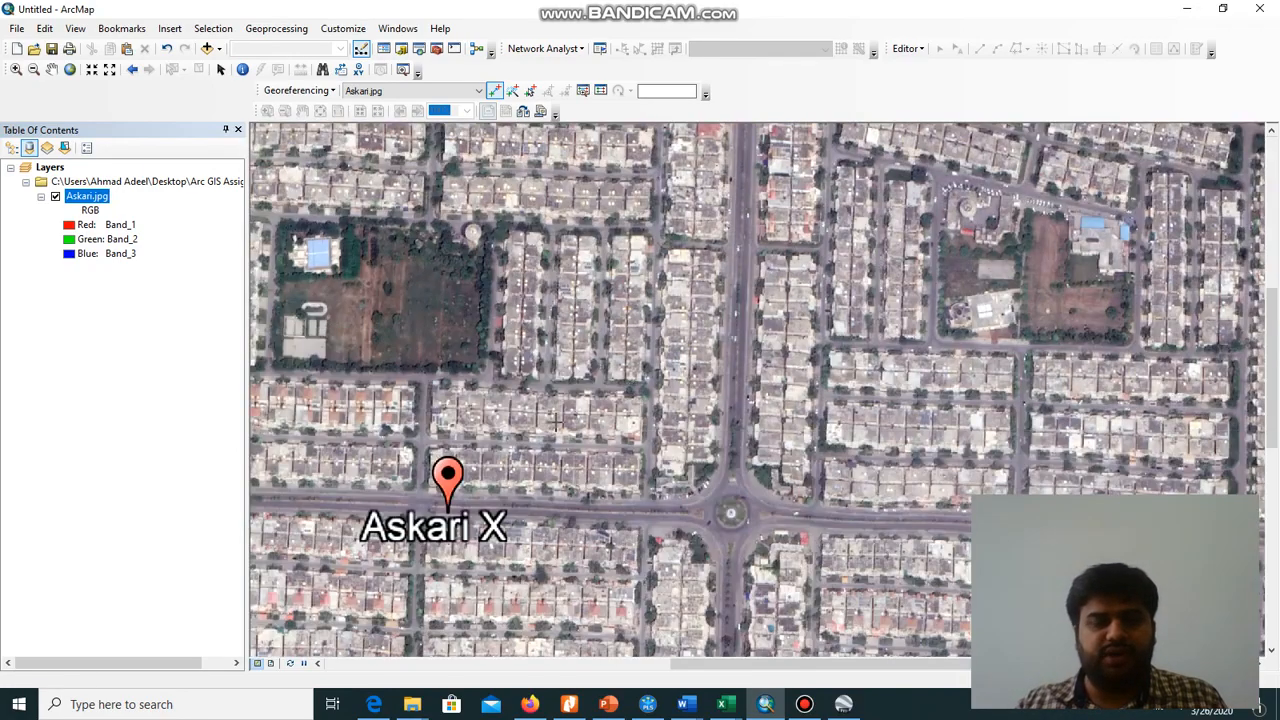
pyautogui.scroll(2, 618, 393)
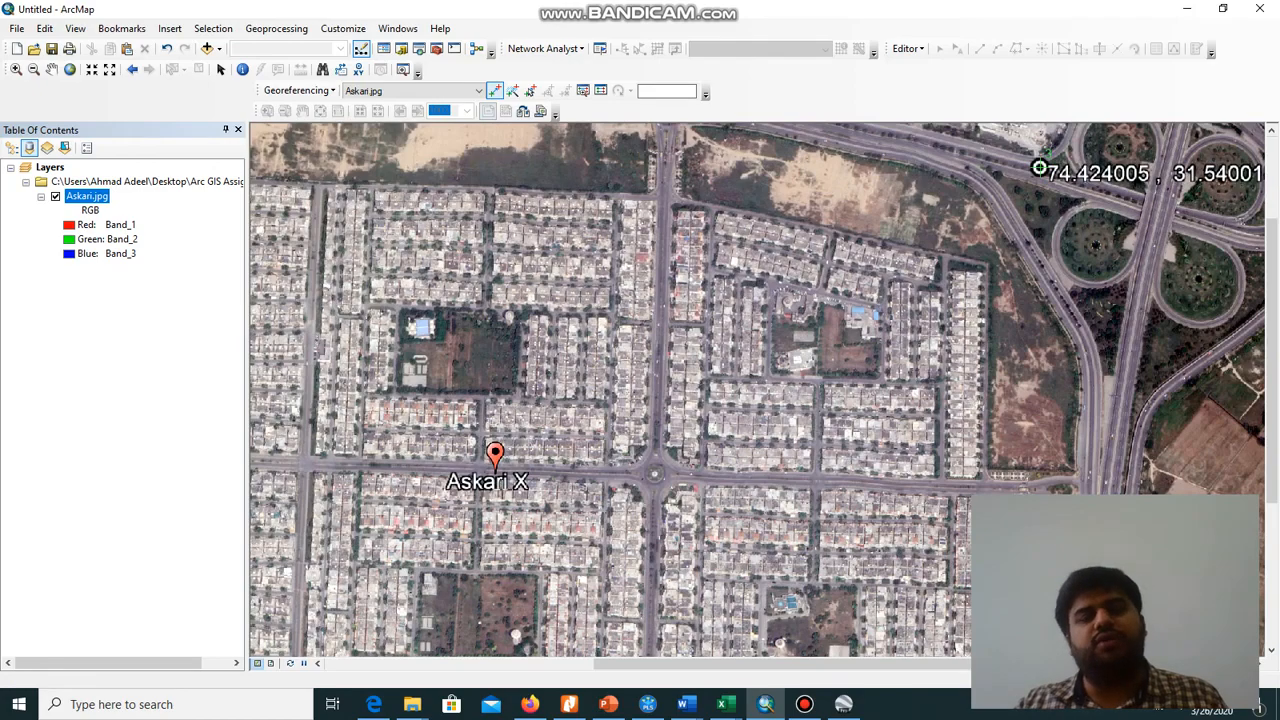
pyautogui.moveTo(549, 576); pyautogui.dragTo(896, 227)
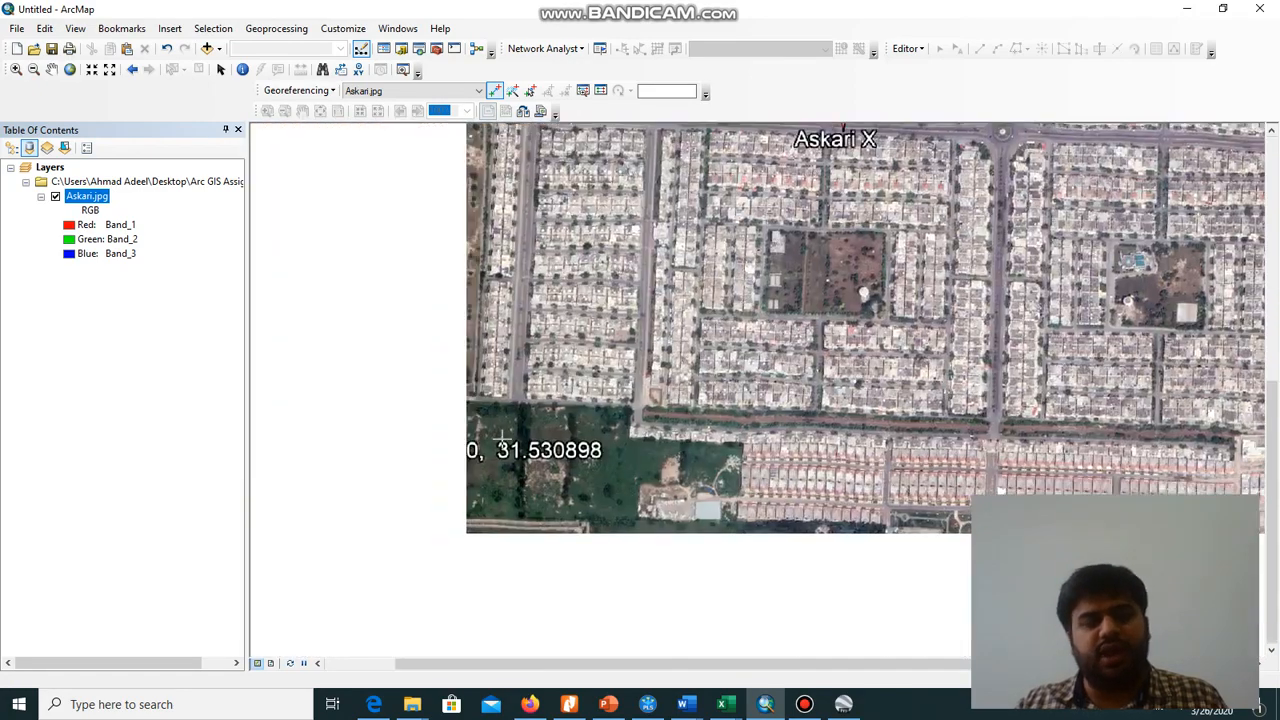
pyautogui.scroll(-3, 444, 470)
pyautogui.scroll(-1, 347, 451)
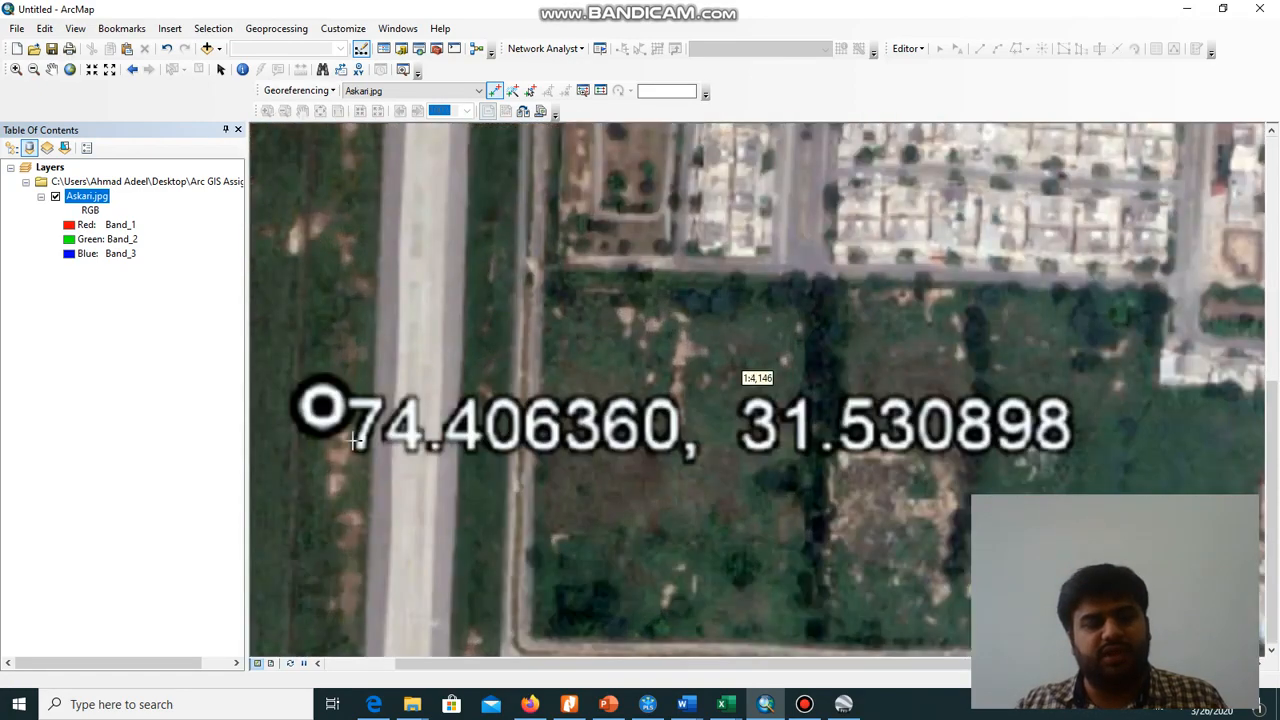
pyautogui.moveTo(292, 402); pyautogui.dragTo(425, 461)
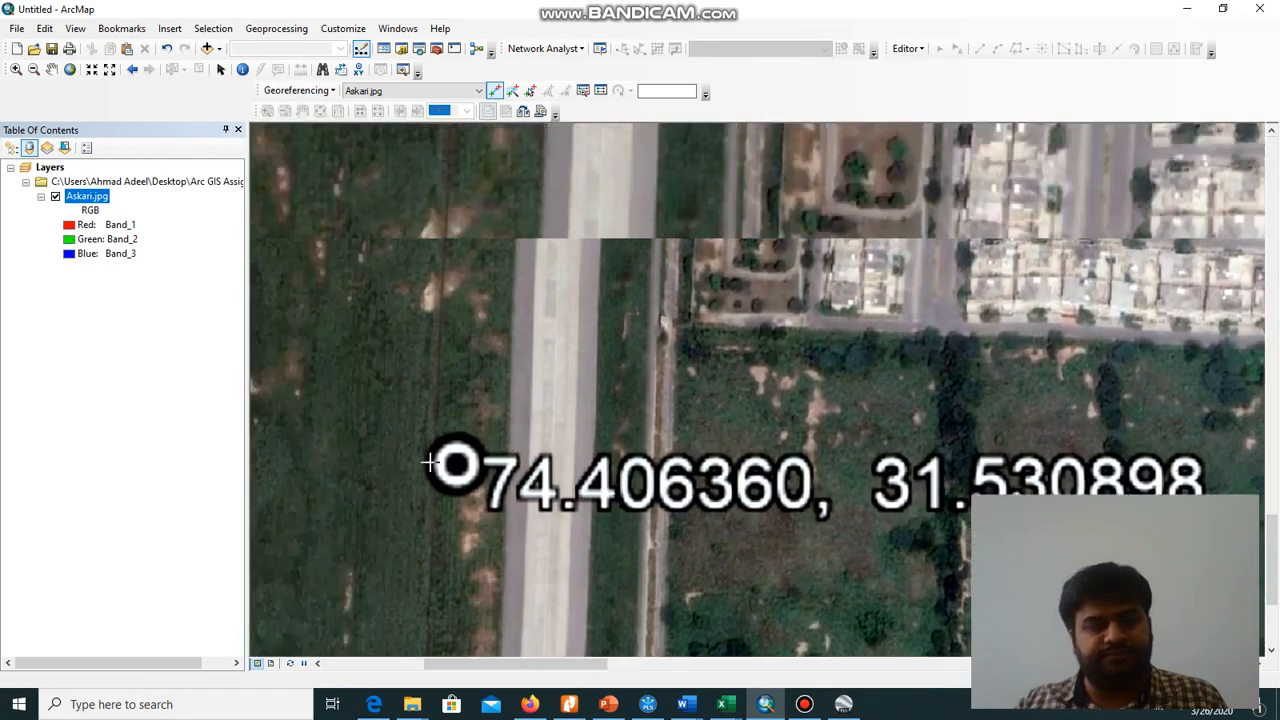
pyautogui.scroll(-3, 431, 462)
pyautogui.scroll(3, 467, 468)
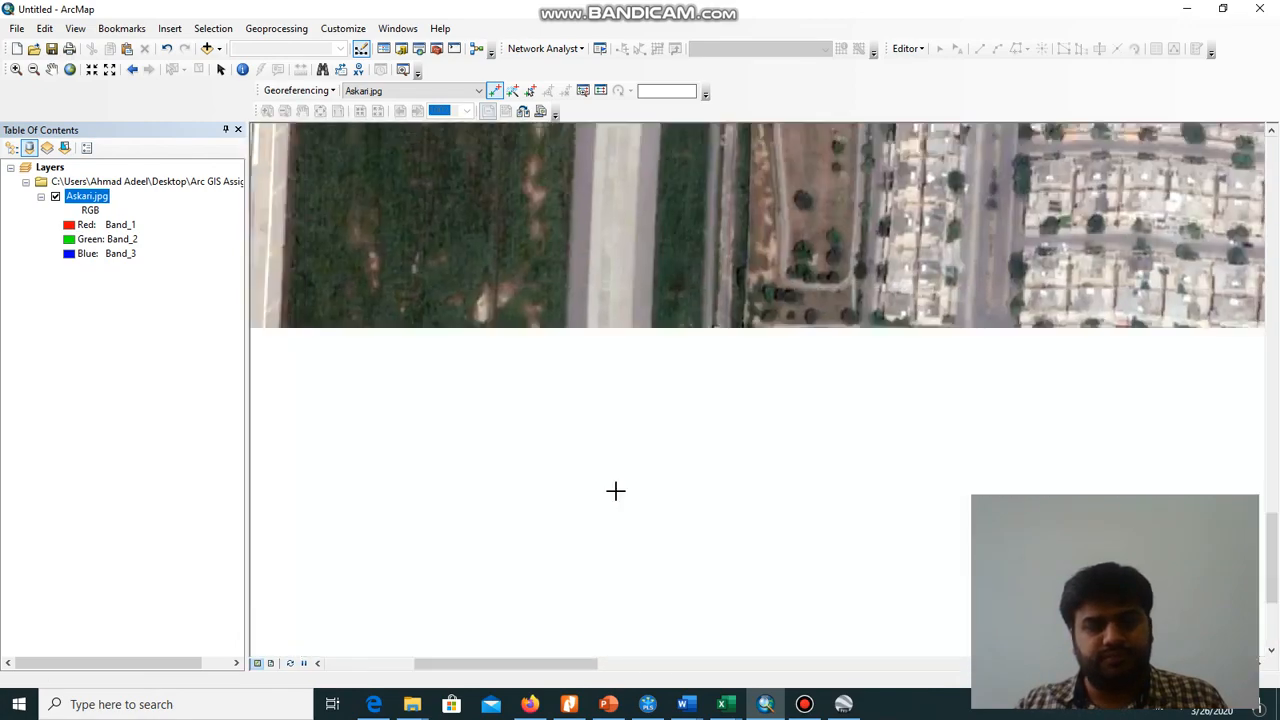
pyautogui.scroll(2, 617, 495)
pyautogui.scroll(-3, 610, 492)
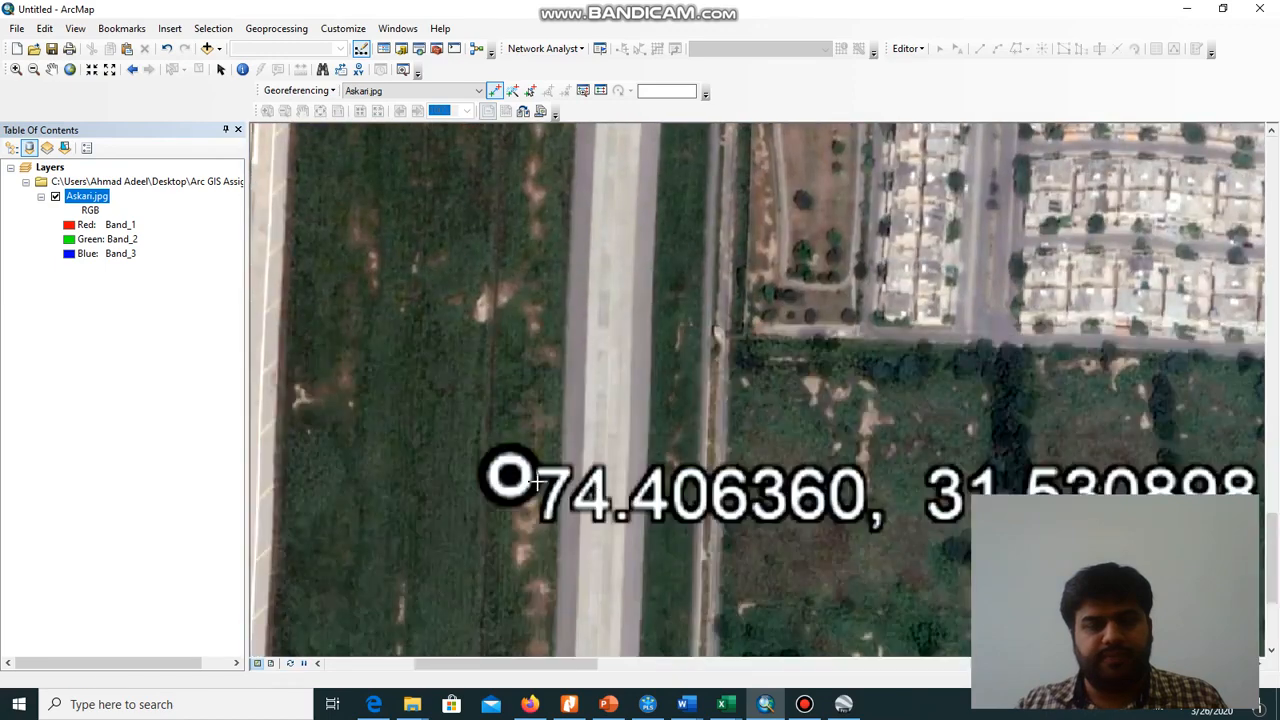
pyautogui.click(510, 475)
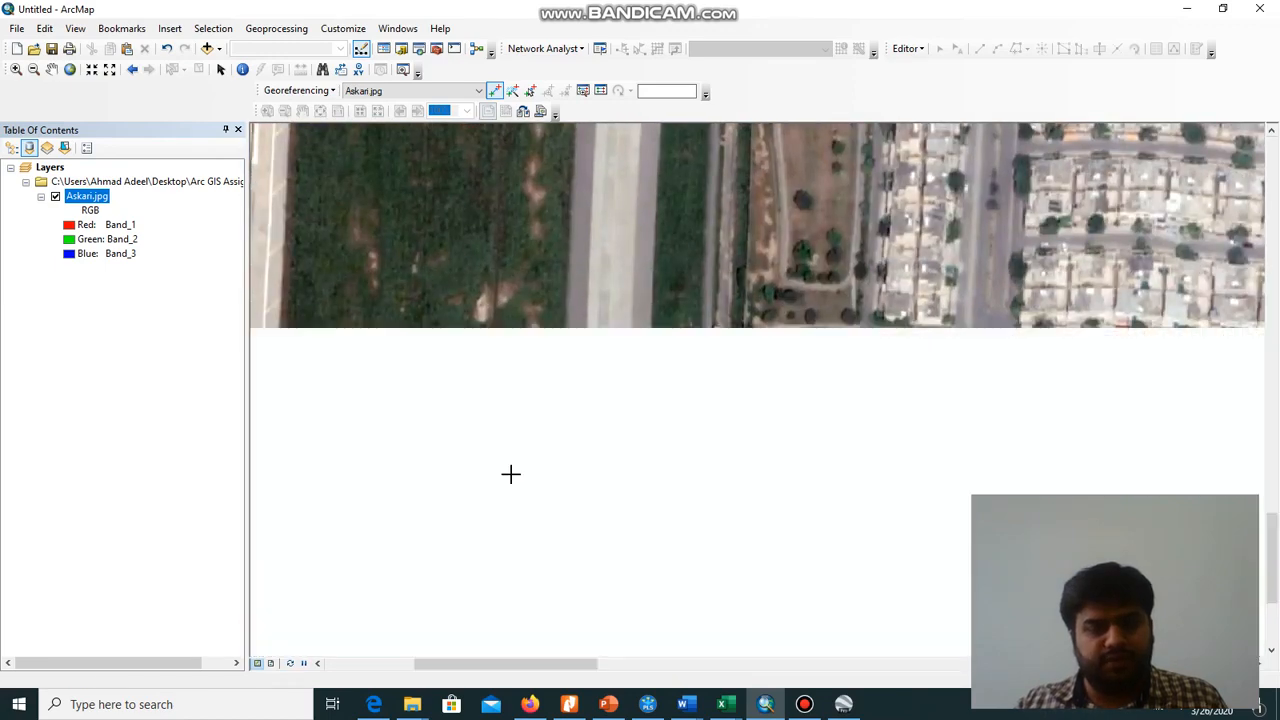
# Enter the fourth control point's target coordinates as X 74.406360 and Y 31.530898
pyautogui.rightClick(547, 419)
pyautogui.click(578, 426)
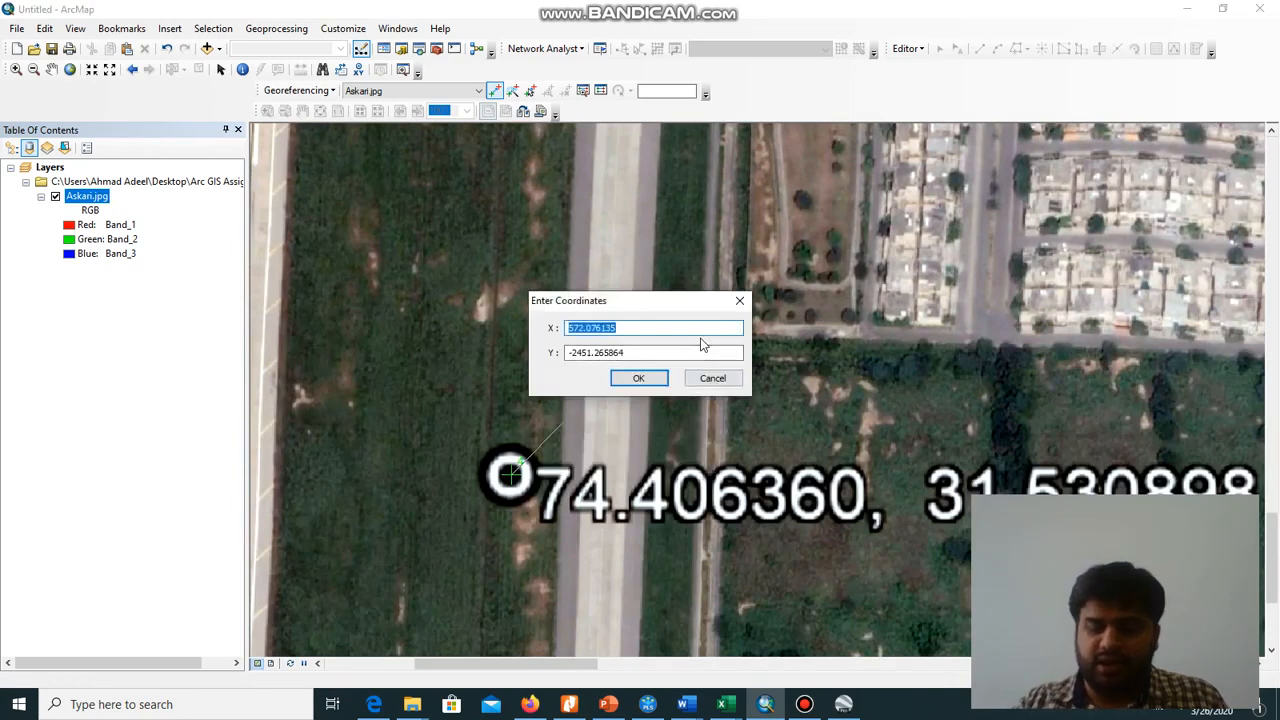
pyautogui.write('74.40')
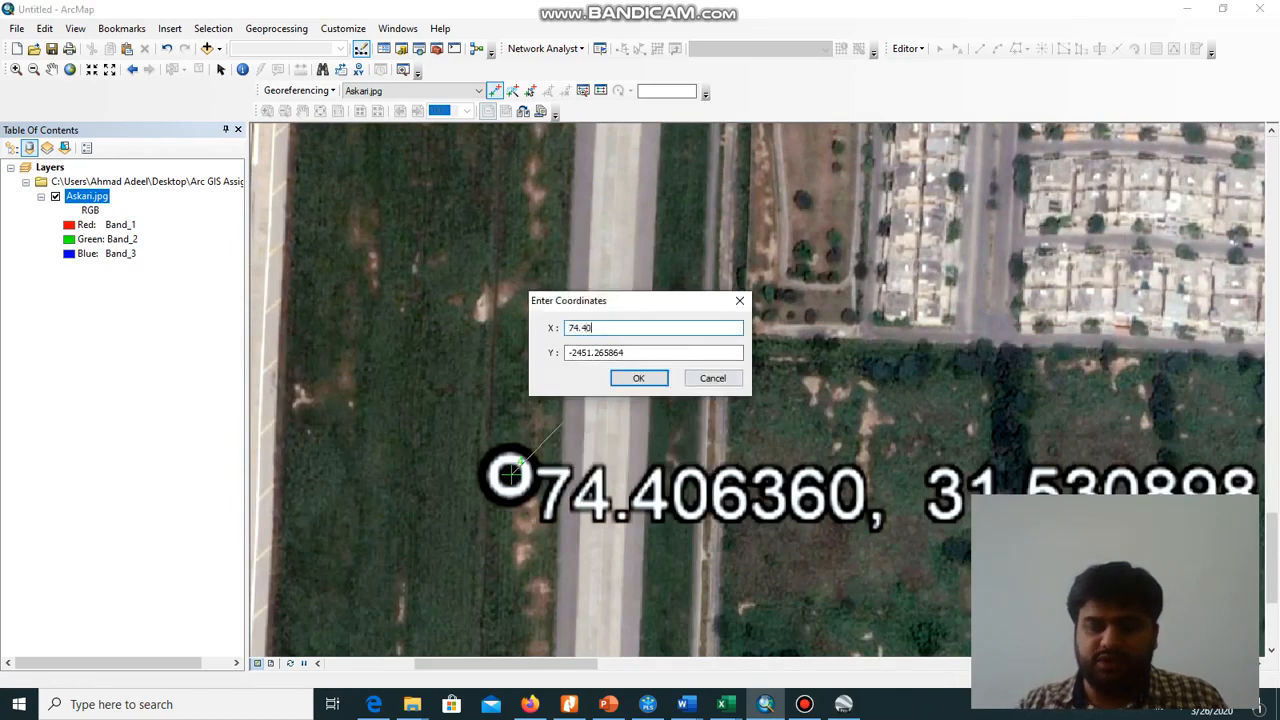
pyautogui.write('6360')
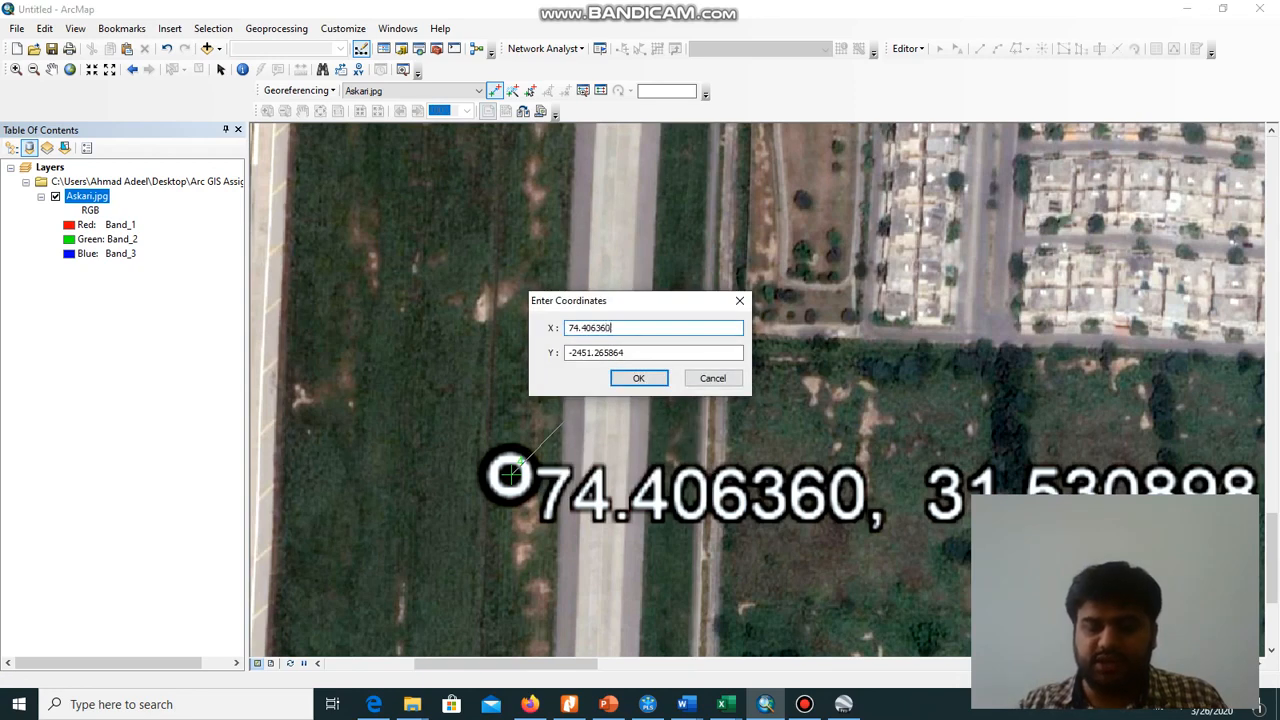
pyautogui.press('Tab')
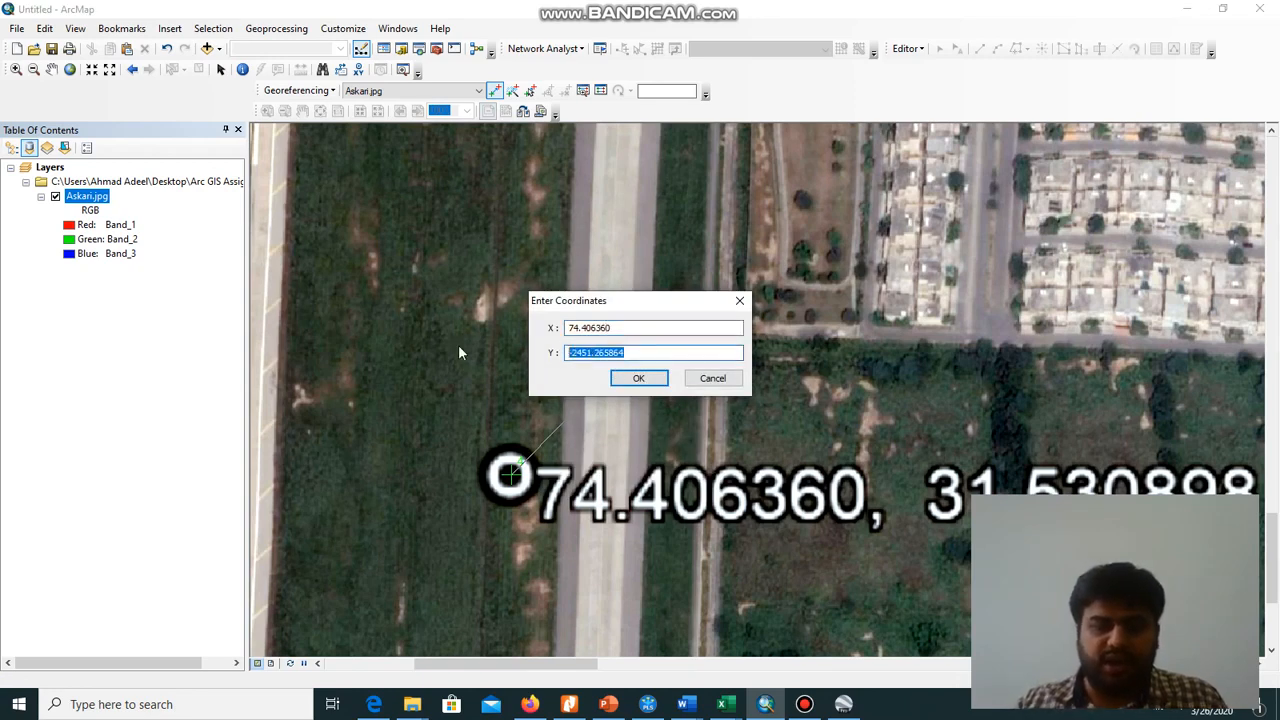
pyautogui.write('31.530898')
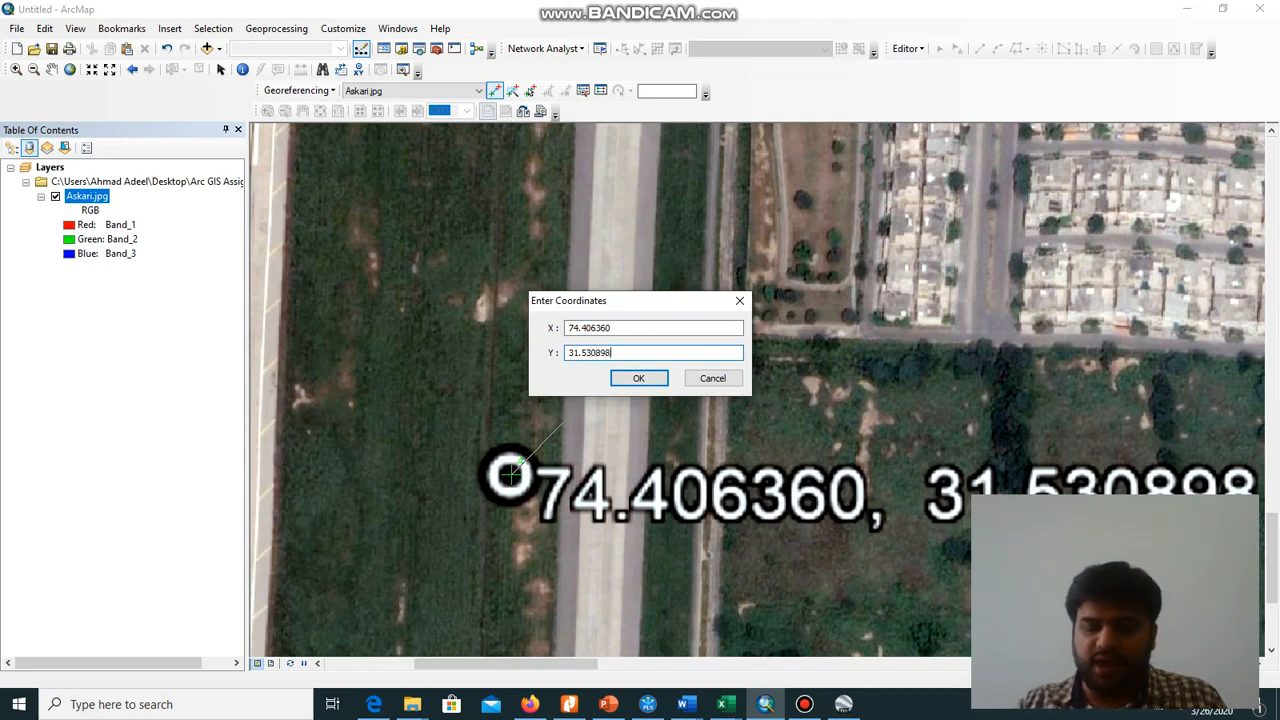
pyautogui.click(639, 378)
pyautogui.scroll(5, 636, 347)
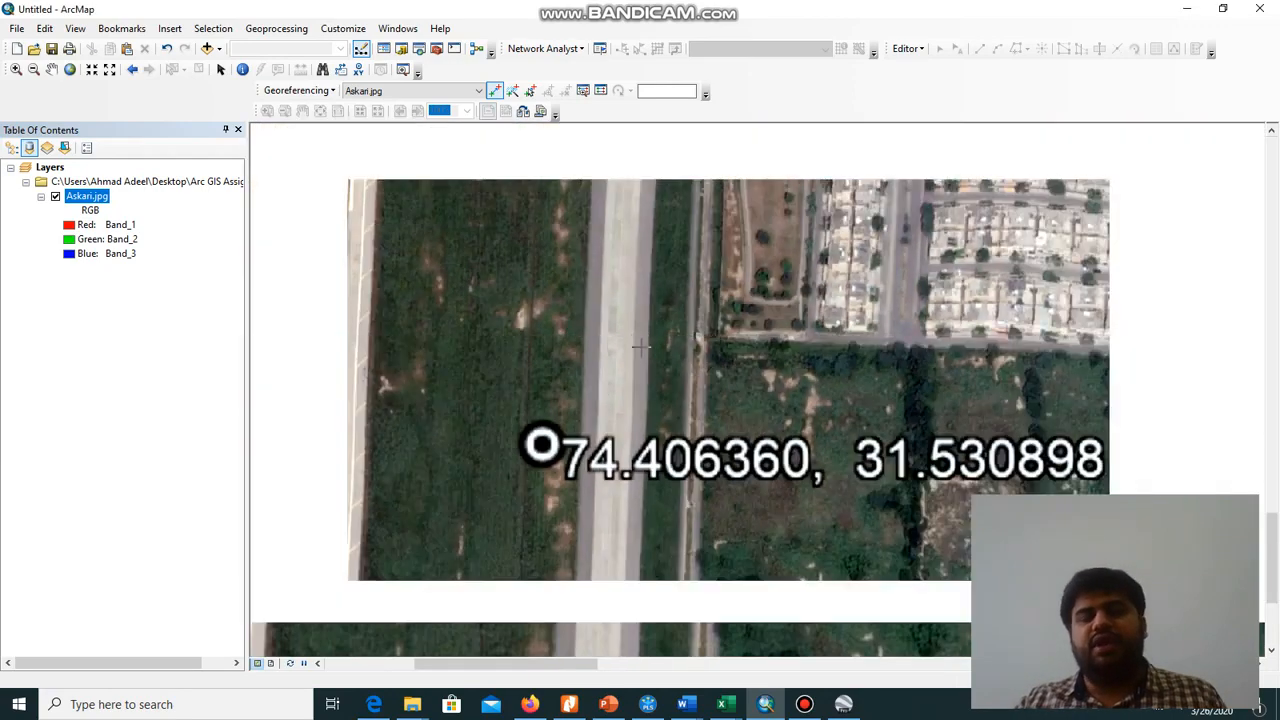
pyautogui.scroll(4, 677, 334)
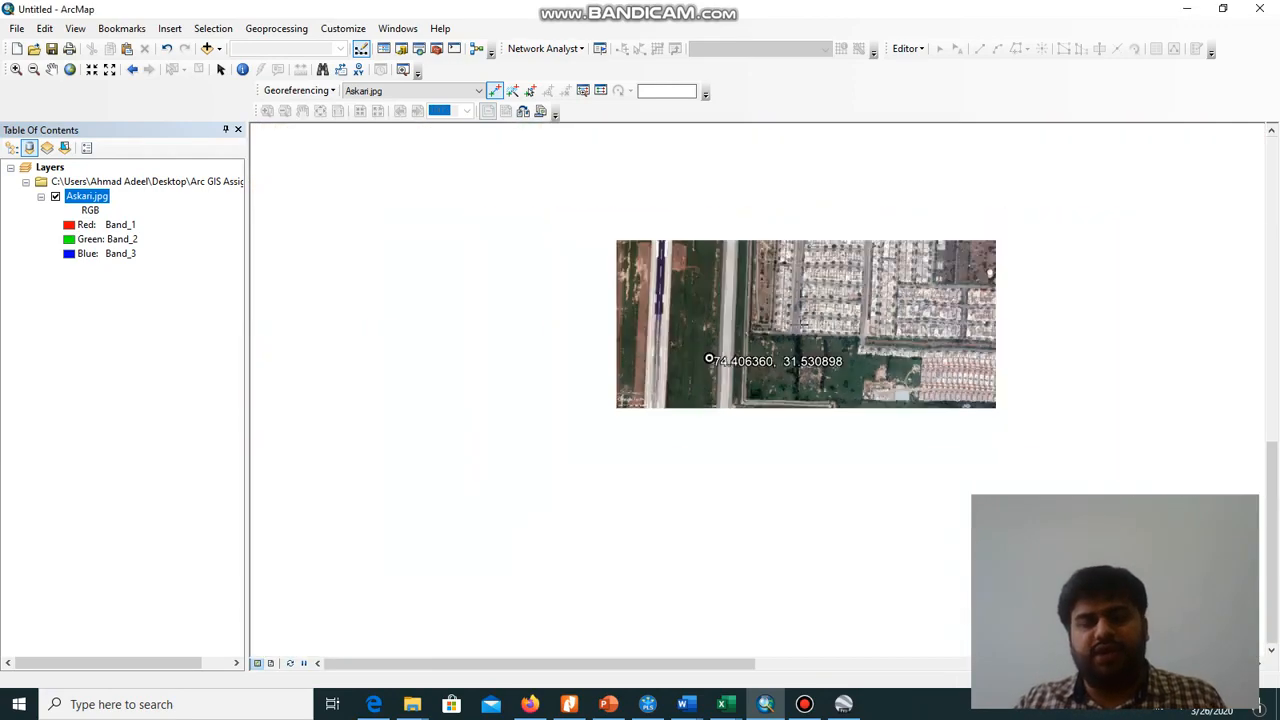
pyautogui.moveTo(875, 317); pyautogui.dragTo(607, 469)
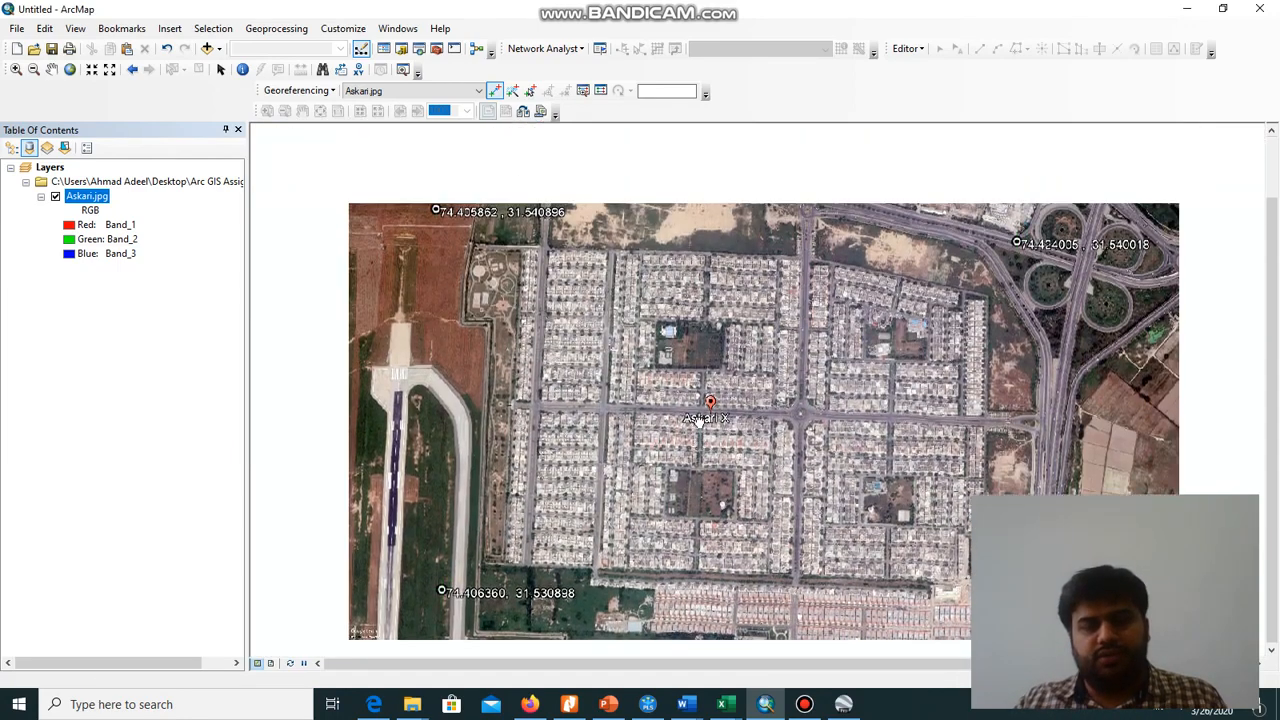
pyautogui.click(805, 706)
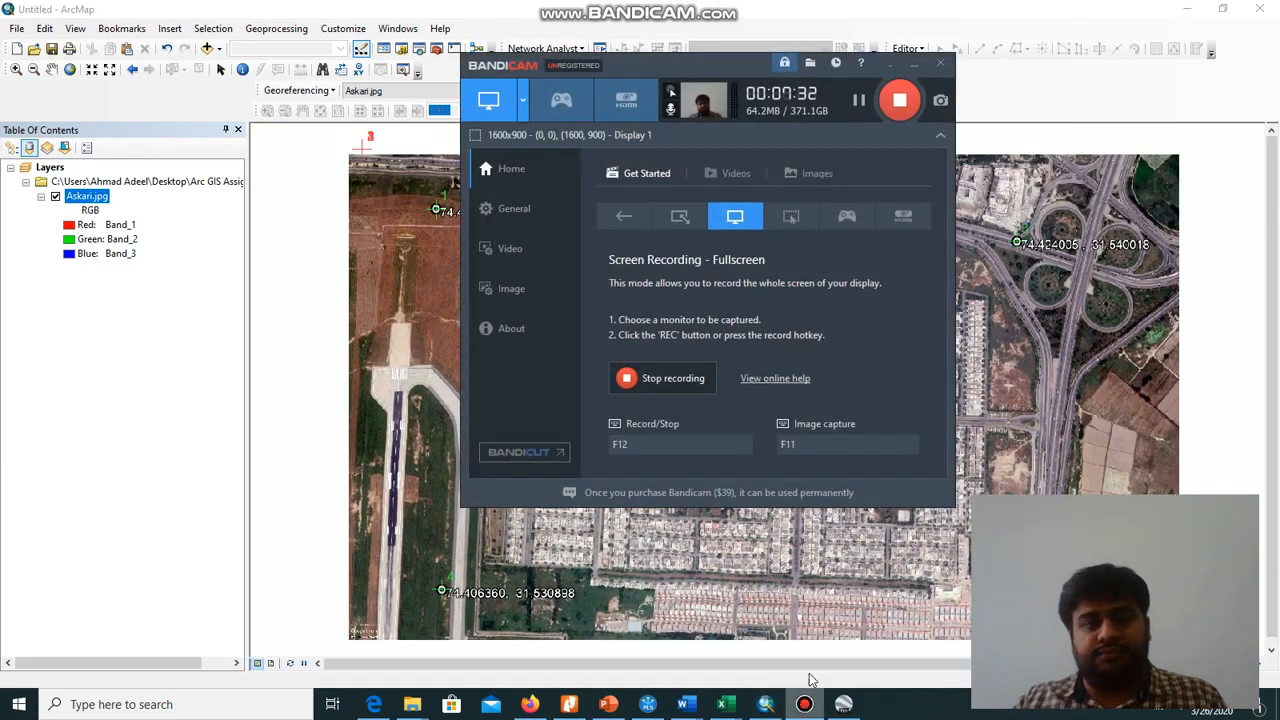
pyautogui.click(913, 63)
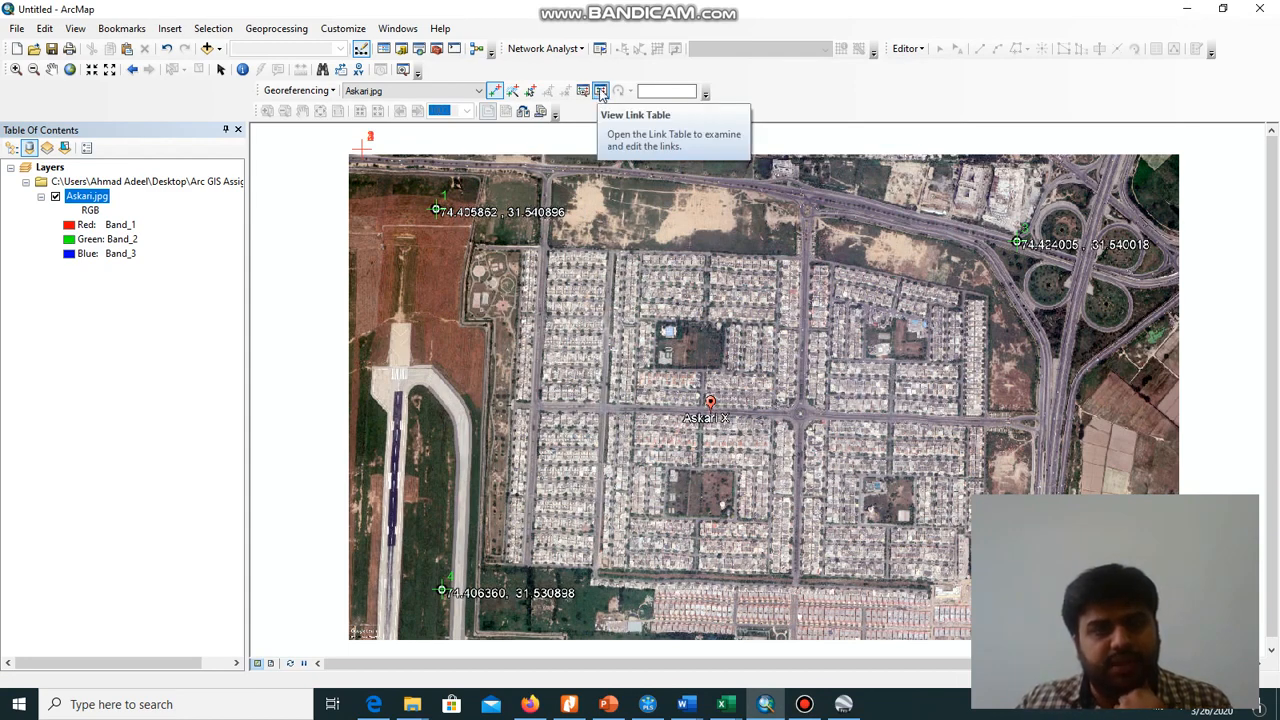
# Choose the 1st Order Polynomial (Affine) transformation for the four links in the link table and close the table
pyautogui.click(600, 91)
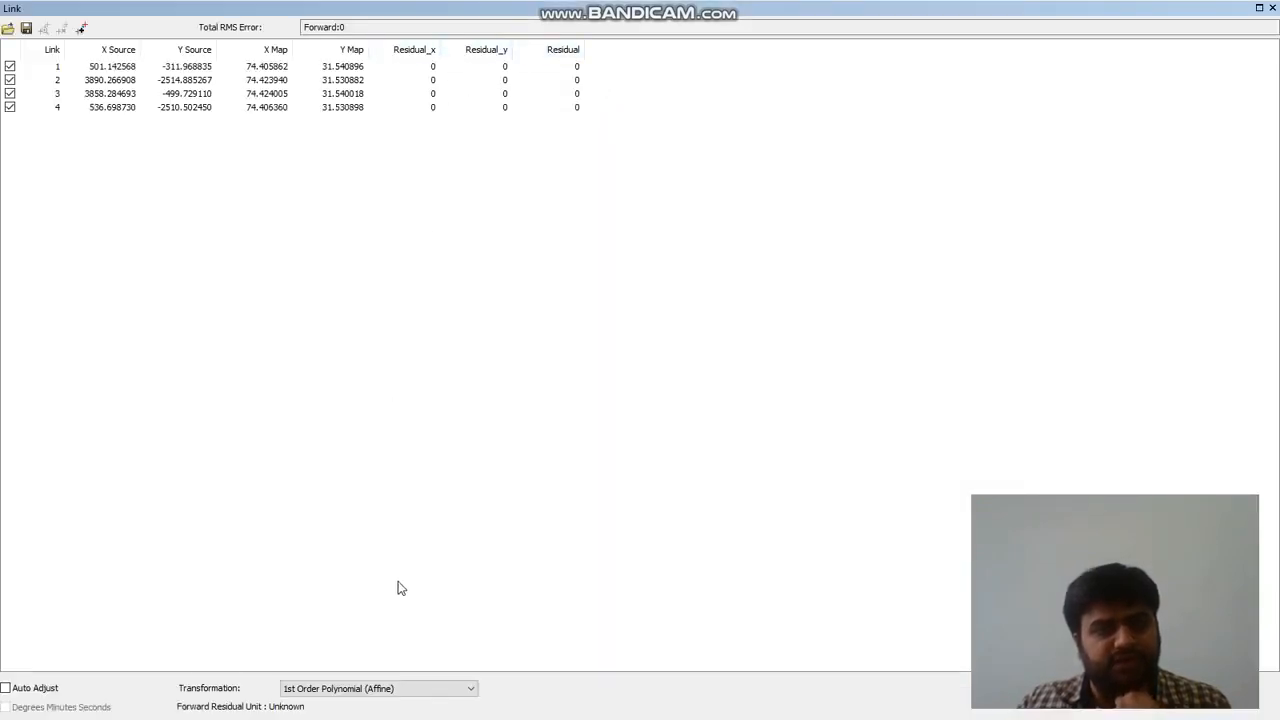
pyautogui.click(418, 698)
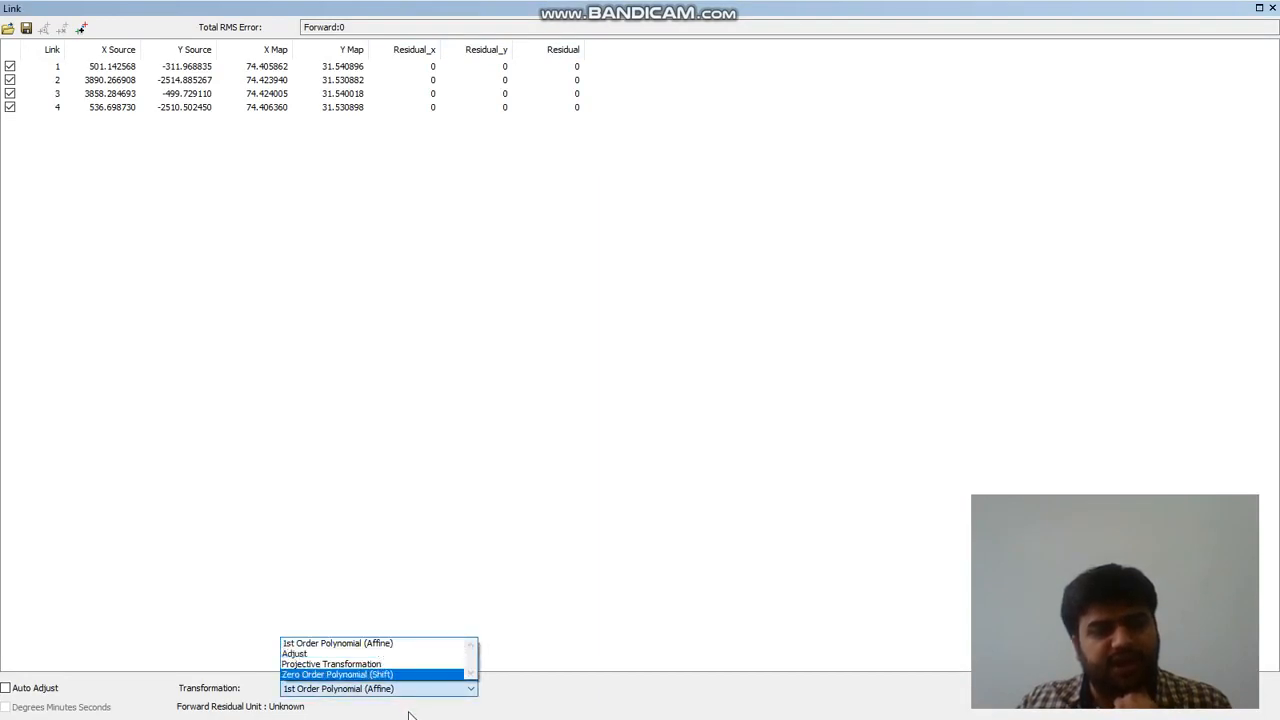
pyautogui.click(472, 690)
pyautogui.click(472, 692)
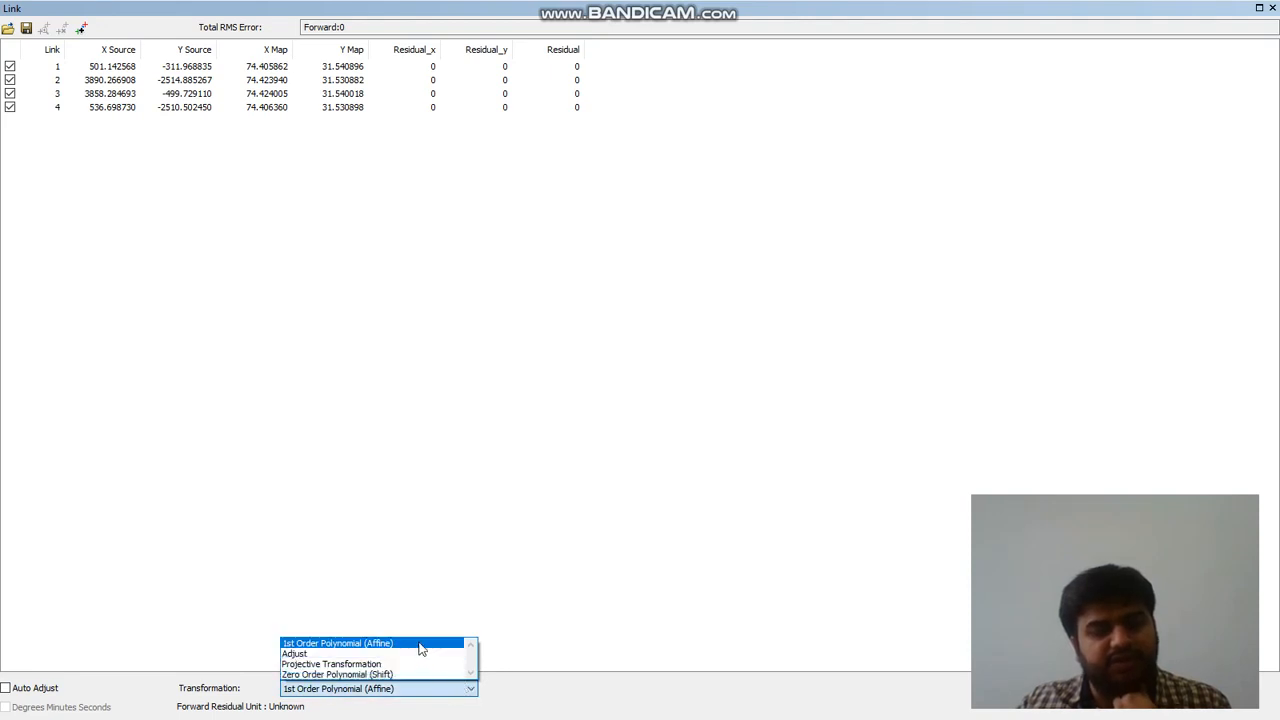
pyautogui.click(420, 645)
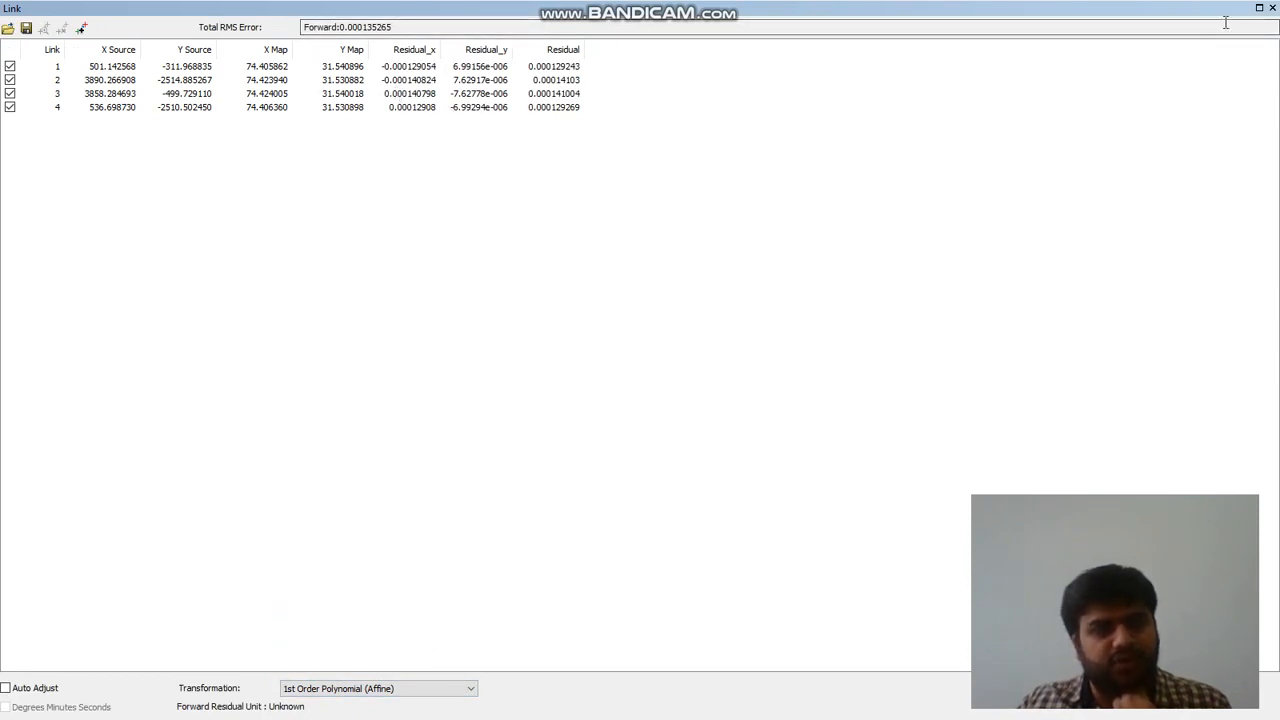
pyautogui.click(1272, 10)
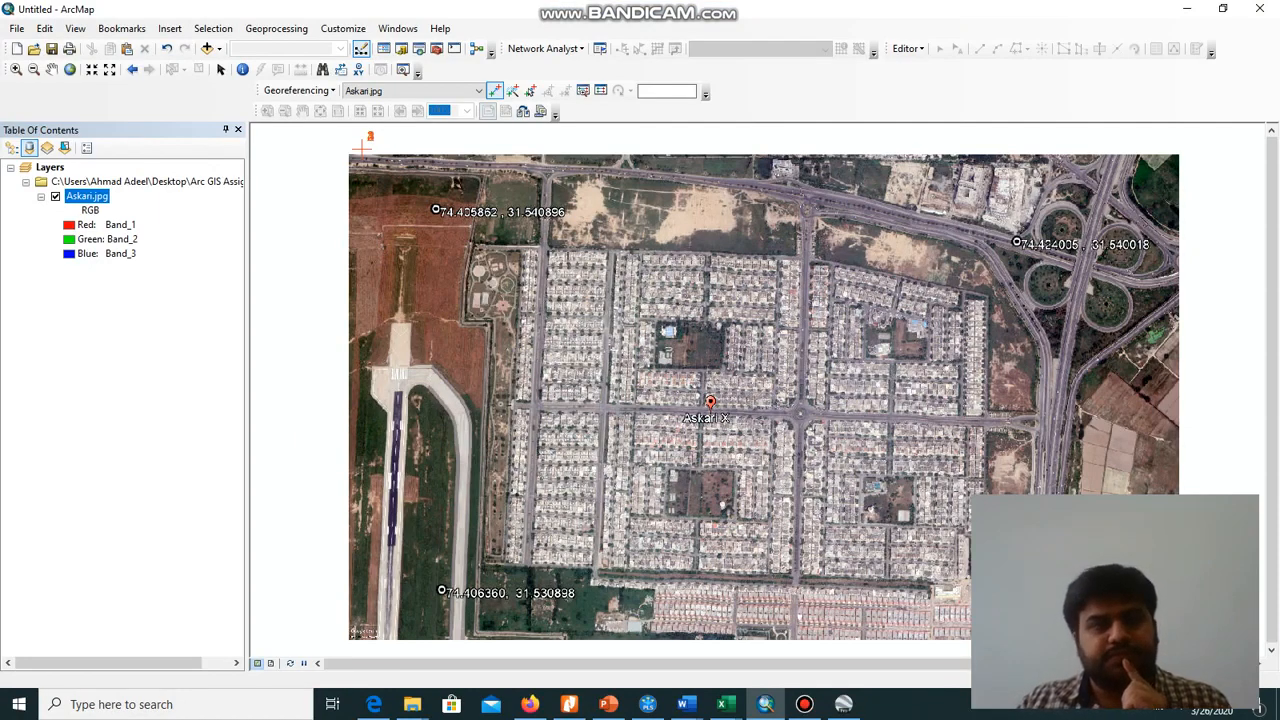
# Update the georeferencing to save the current warp to Askari.jpg and zoom the map to that layer's extent
pyautogui.click(323, 91)
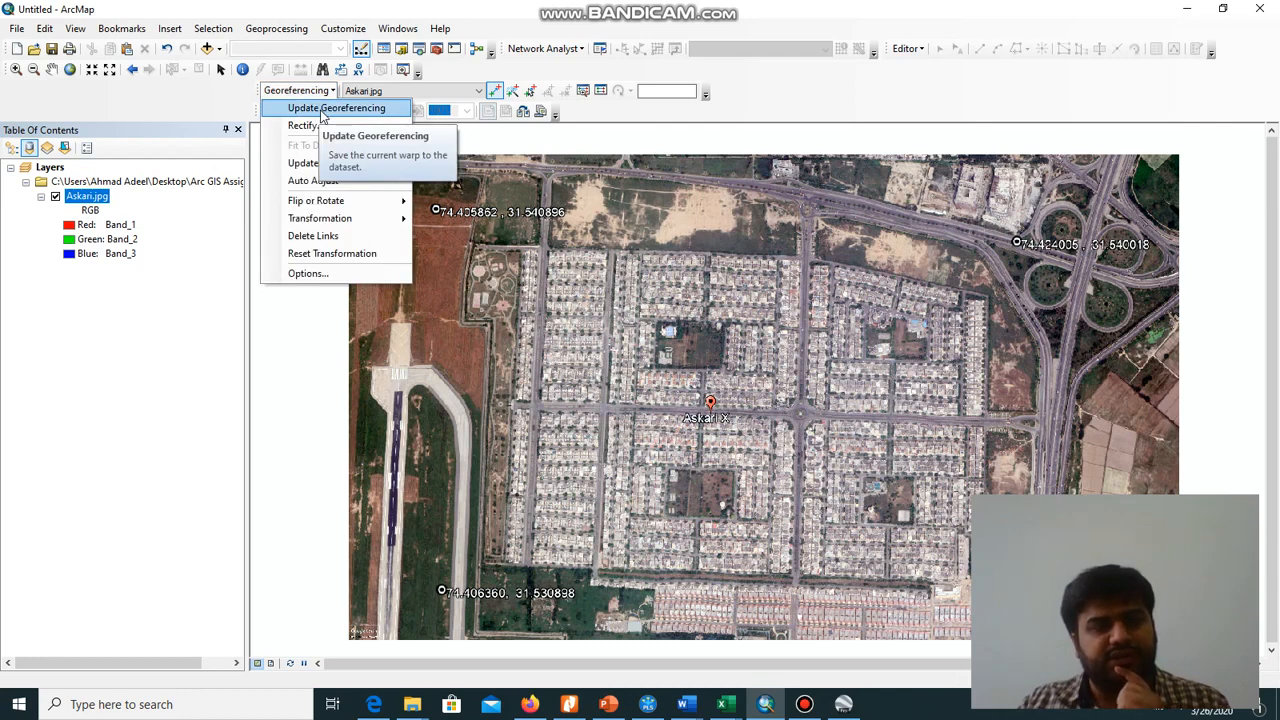
pyautogui.click(322, 110)
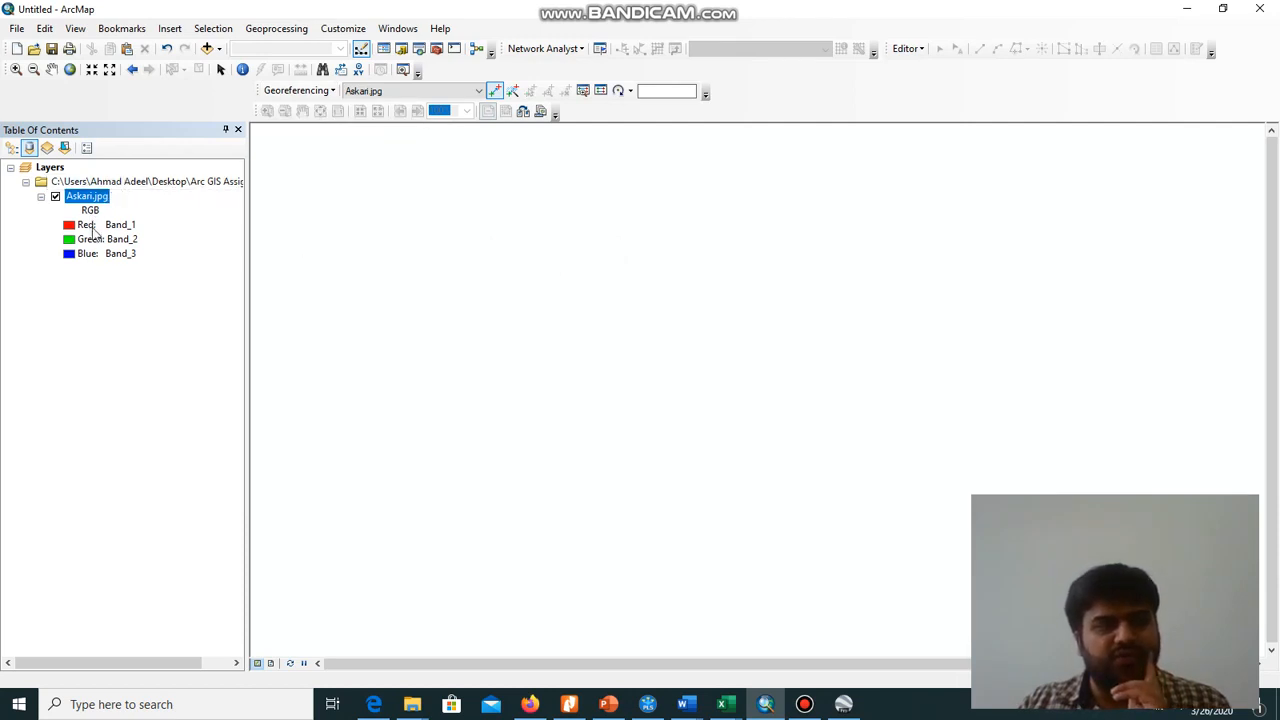
pyautogui.click(130, 186)
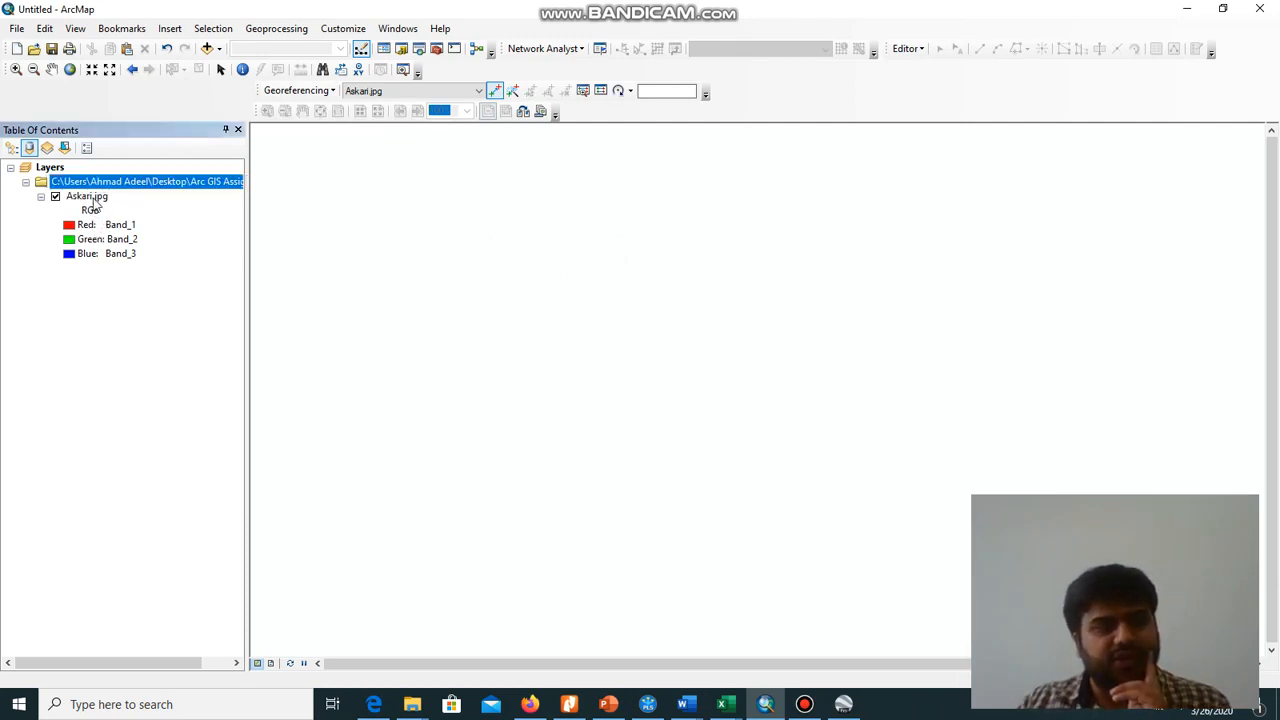
pyautogui.click(94, 200)
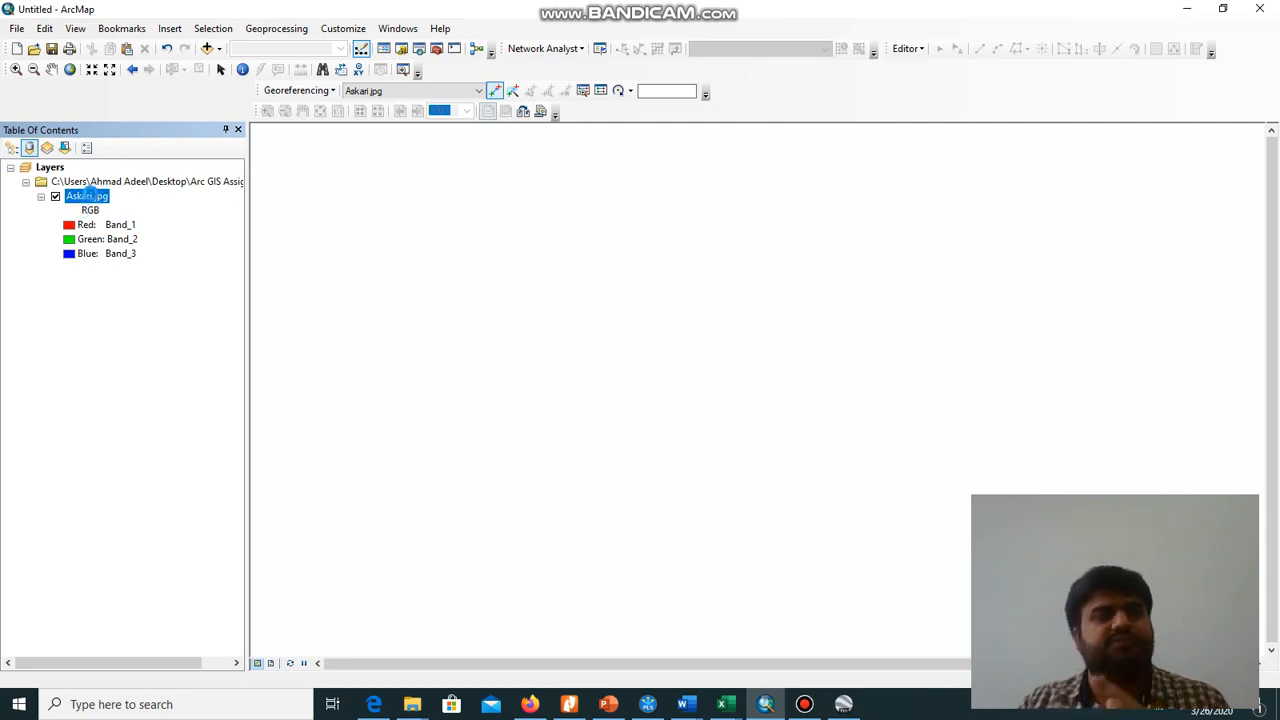
pyautogui.rightClick(88, 196)
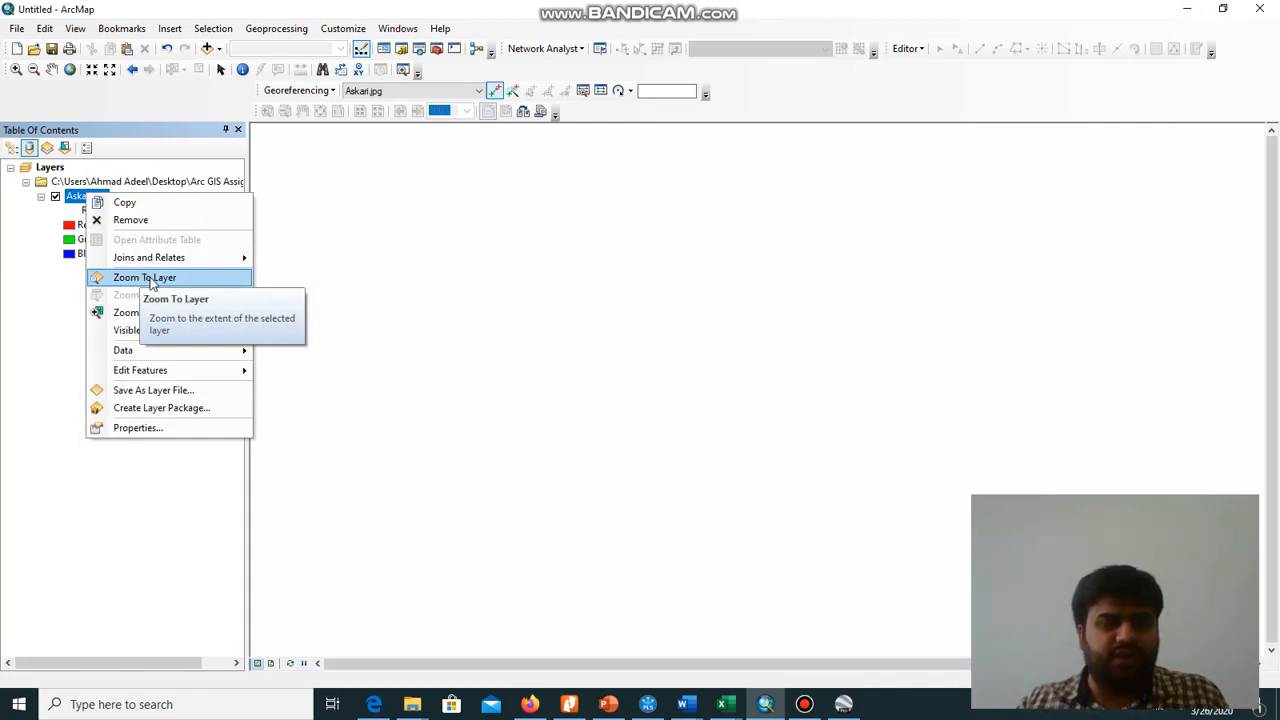
pyautogui.click(151, 280)
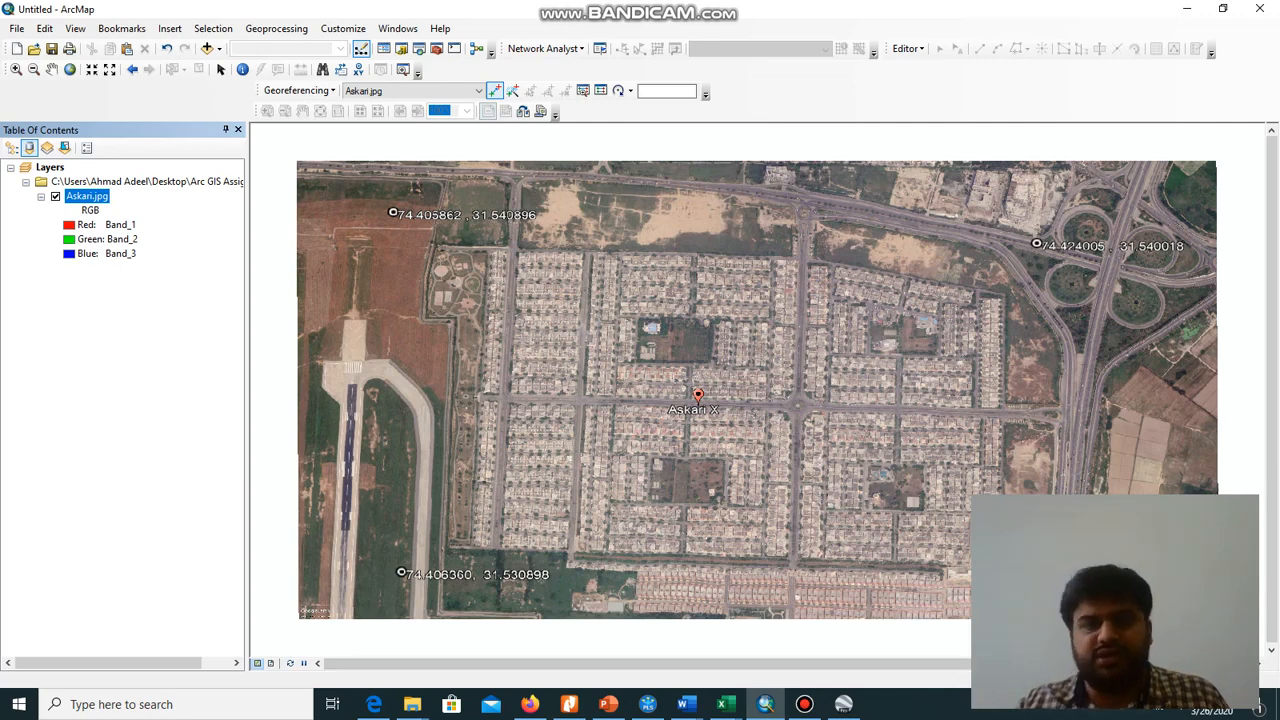
pyautogui.click(806, 705)
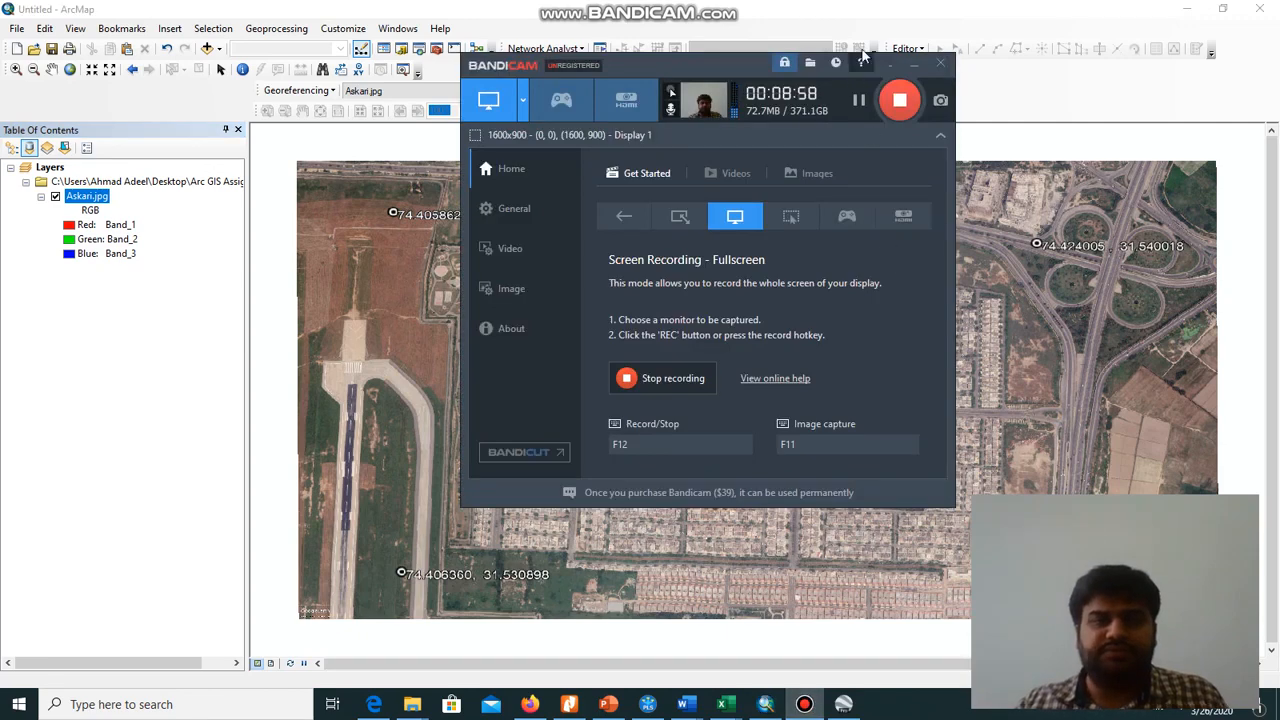
pyautogui.click(915, 64)
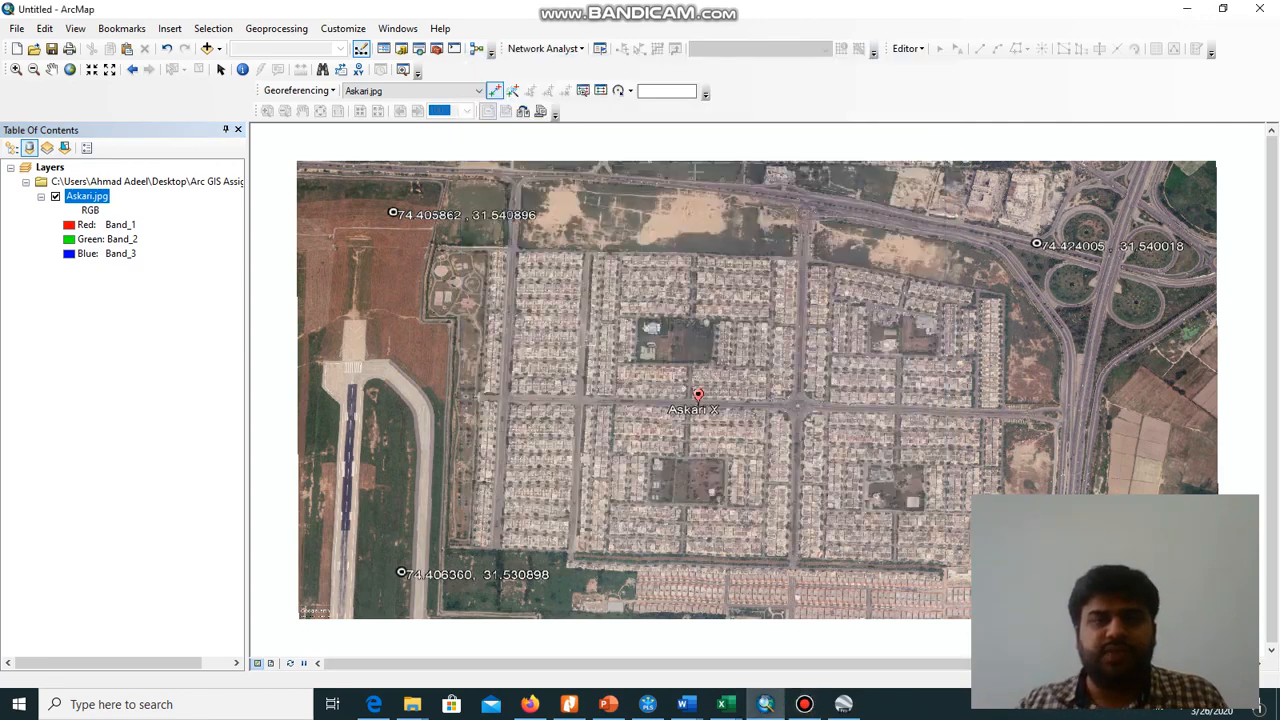
# Open the raster dataset properties of Askari.jpg from the Desktop's Arc GIS Assignment folder in the Catalog
pyautogui.click(403, 52)
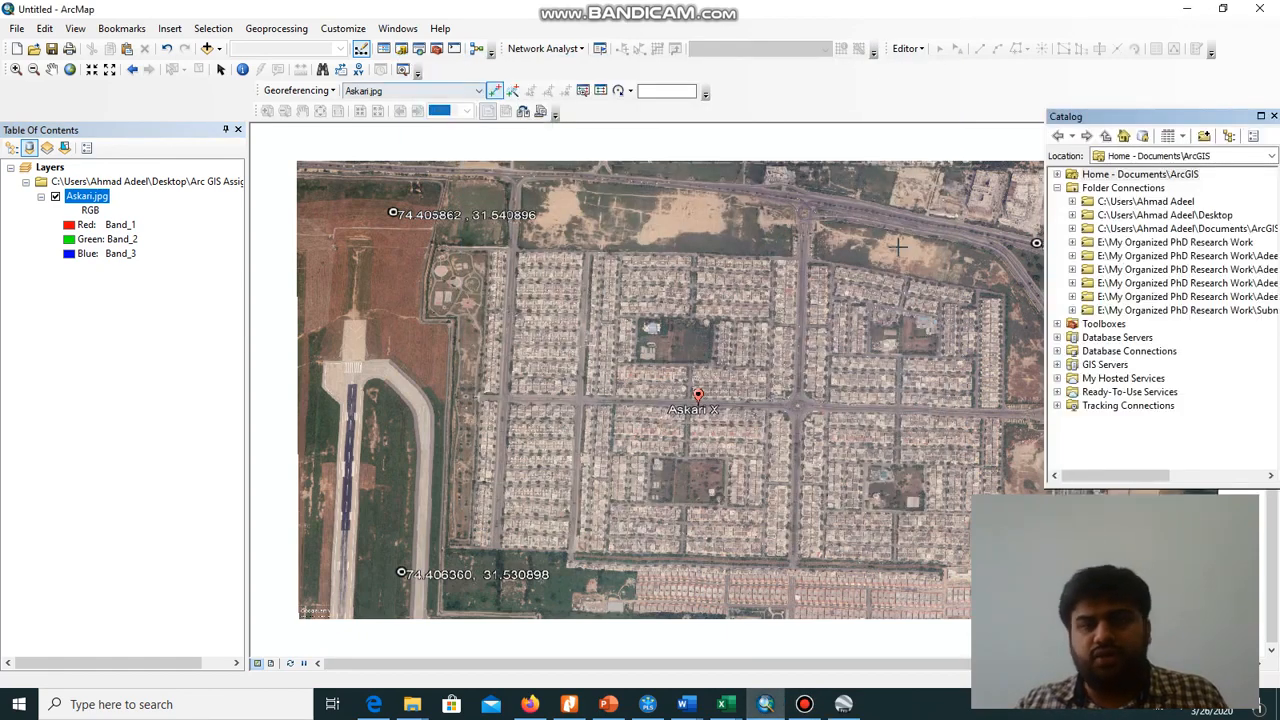
pyautogui.click(1073, 215)
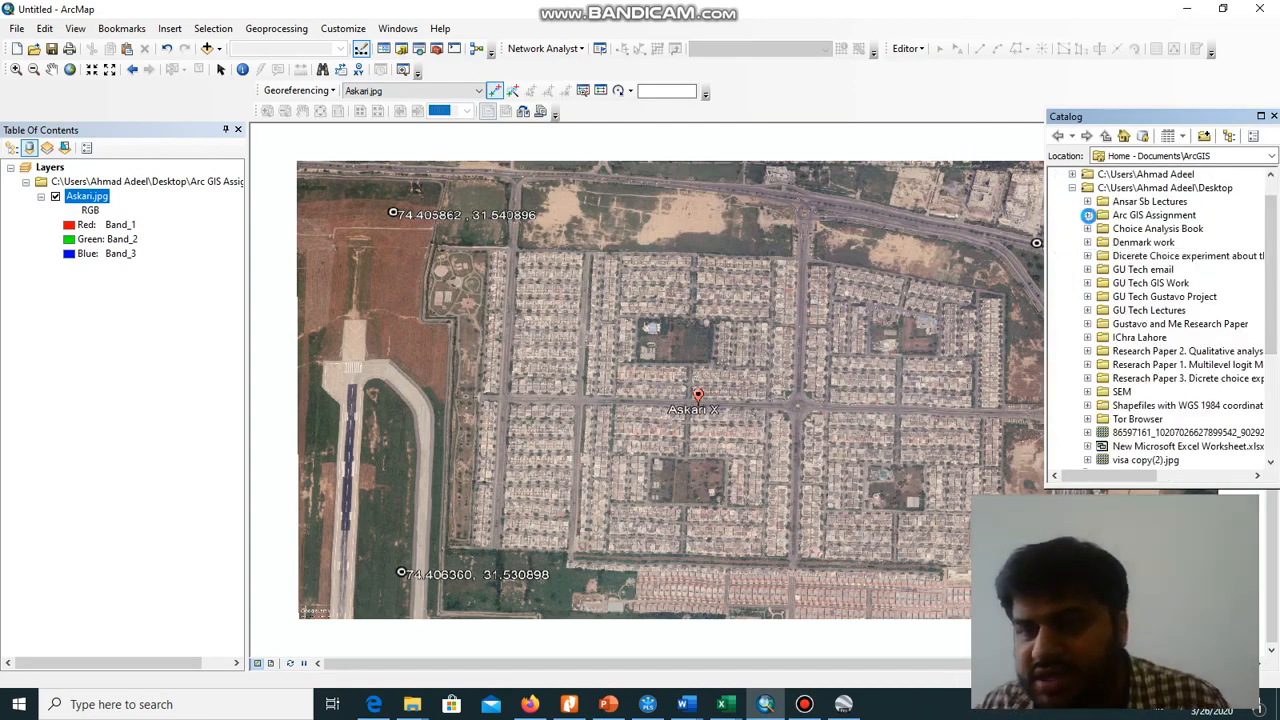
pyautogui.click(1088, 215)
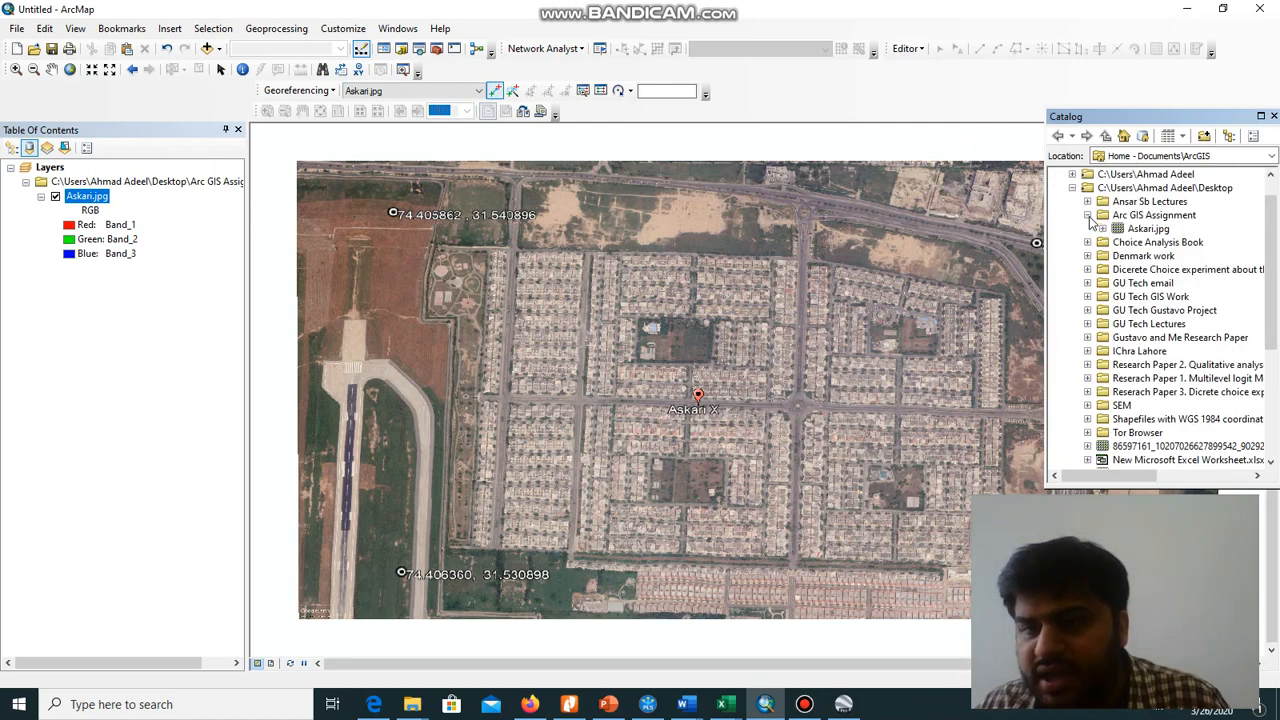
pyautogui.click(1160, 229)
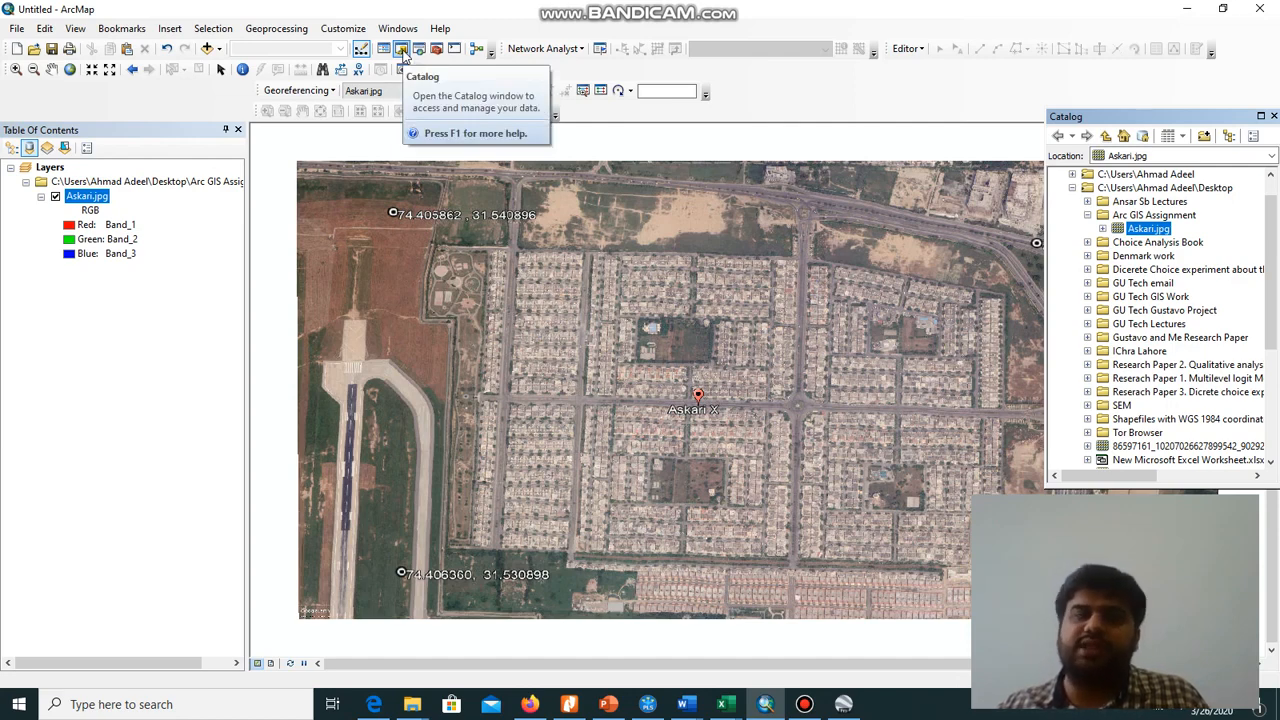
pyautogui.rightClick(1148, 230)
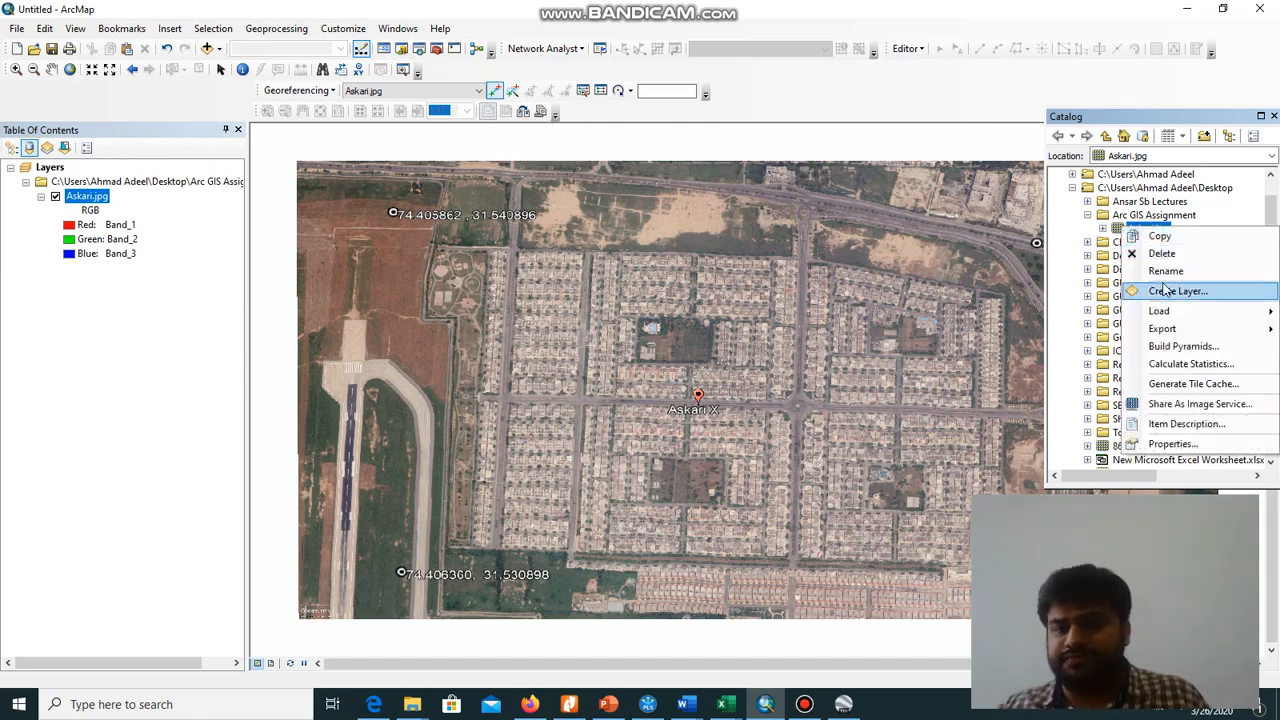
pyautogui.click(1171, 447)
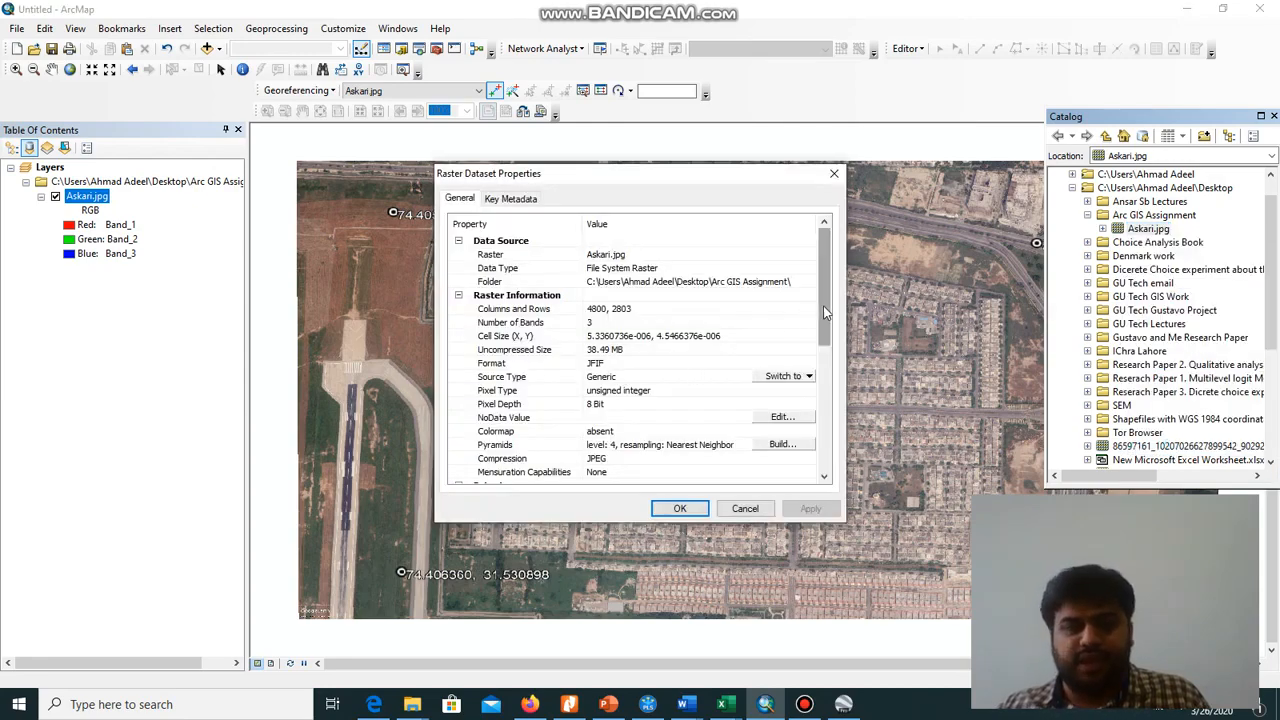
# Set the raster's spatial reference to the geographic coordinate system WGS 1984 and apply the change
pyautogui.moveTo(826, 313); pyautogui.dragTo(818, 390)
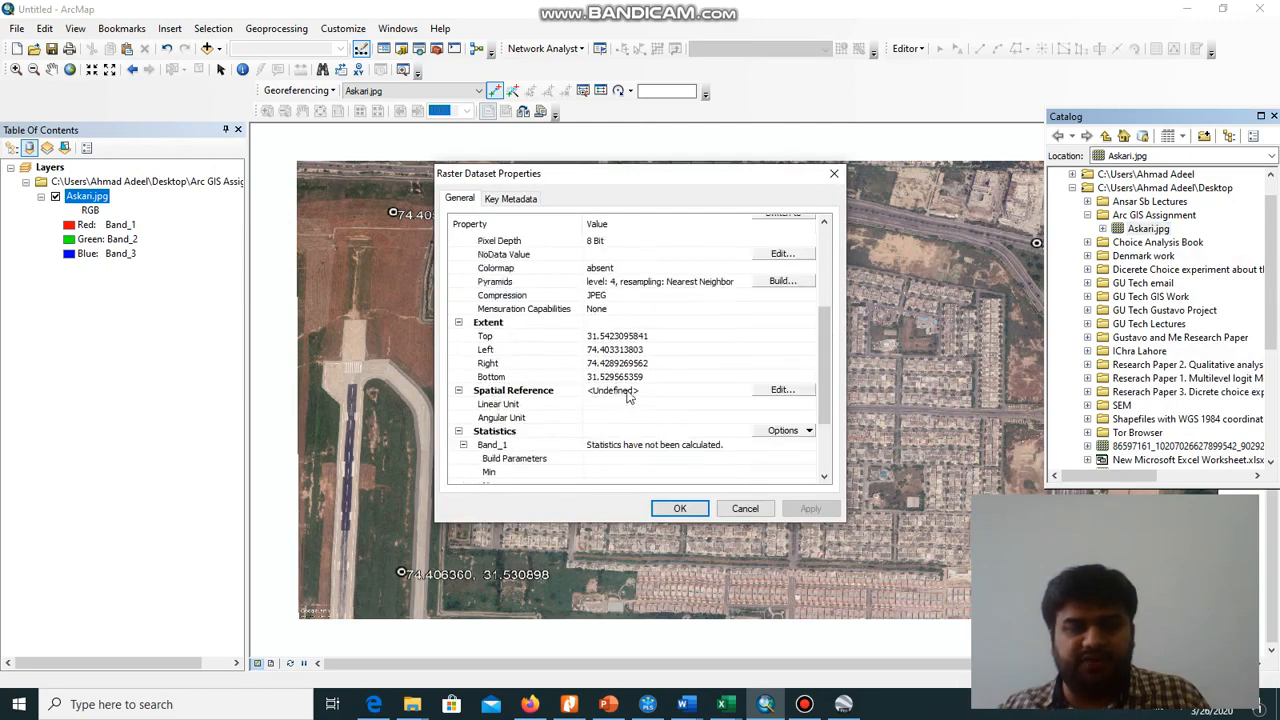
pyautogui.click(783, 390)
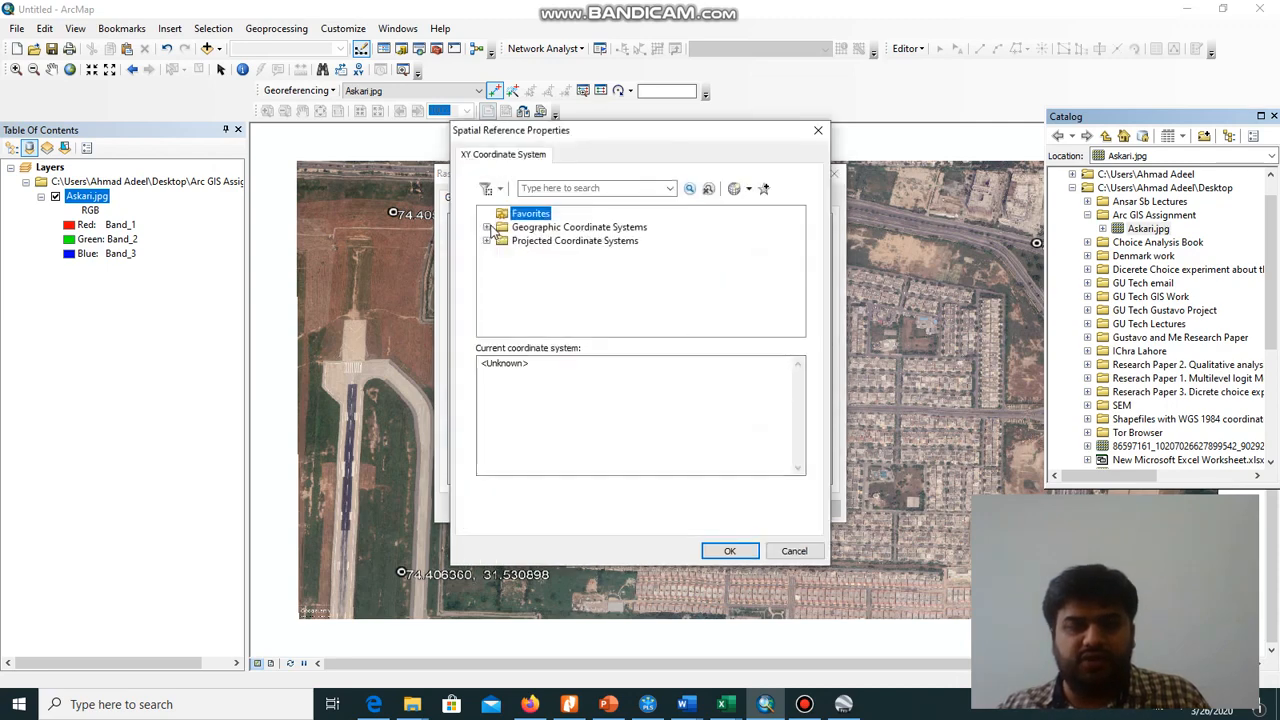
pyautogui.click(487, 228)
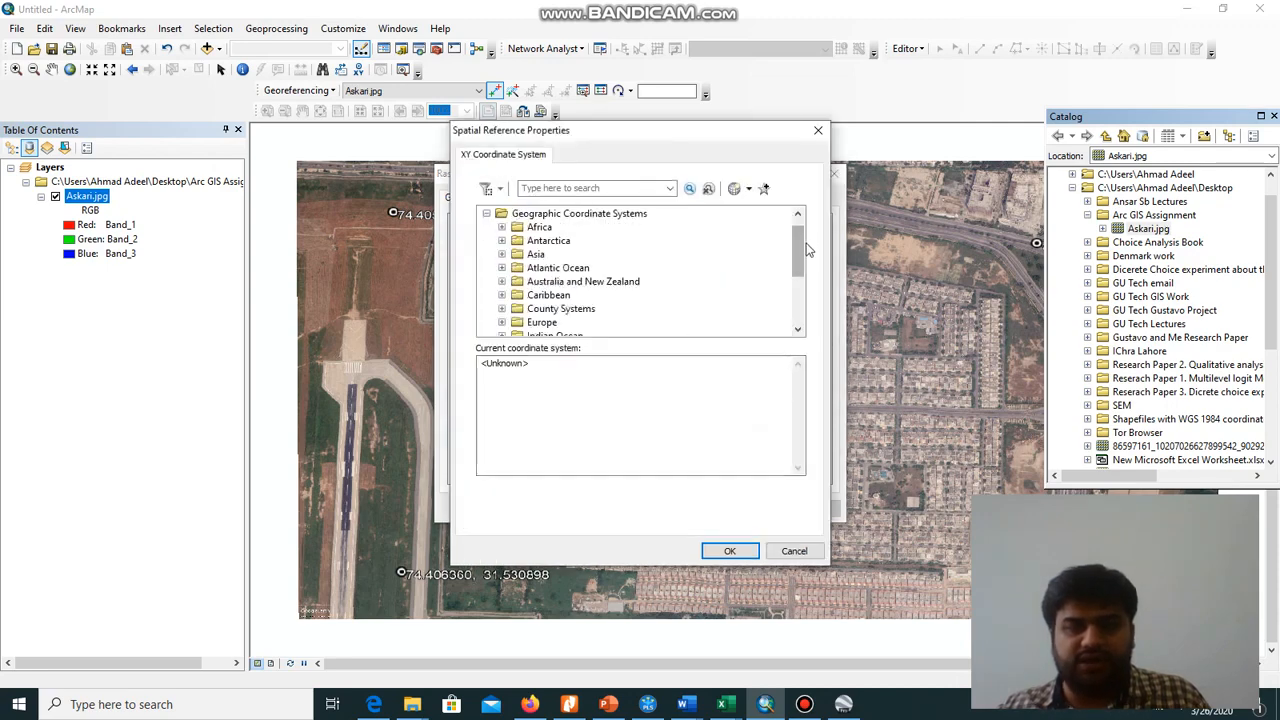
pyautogui.moveTo(799, 262); pyautogui.dragTo(797, 312)
pyautogui.click(502, 310)
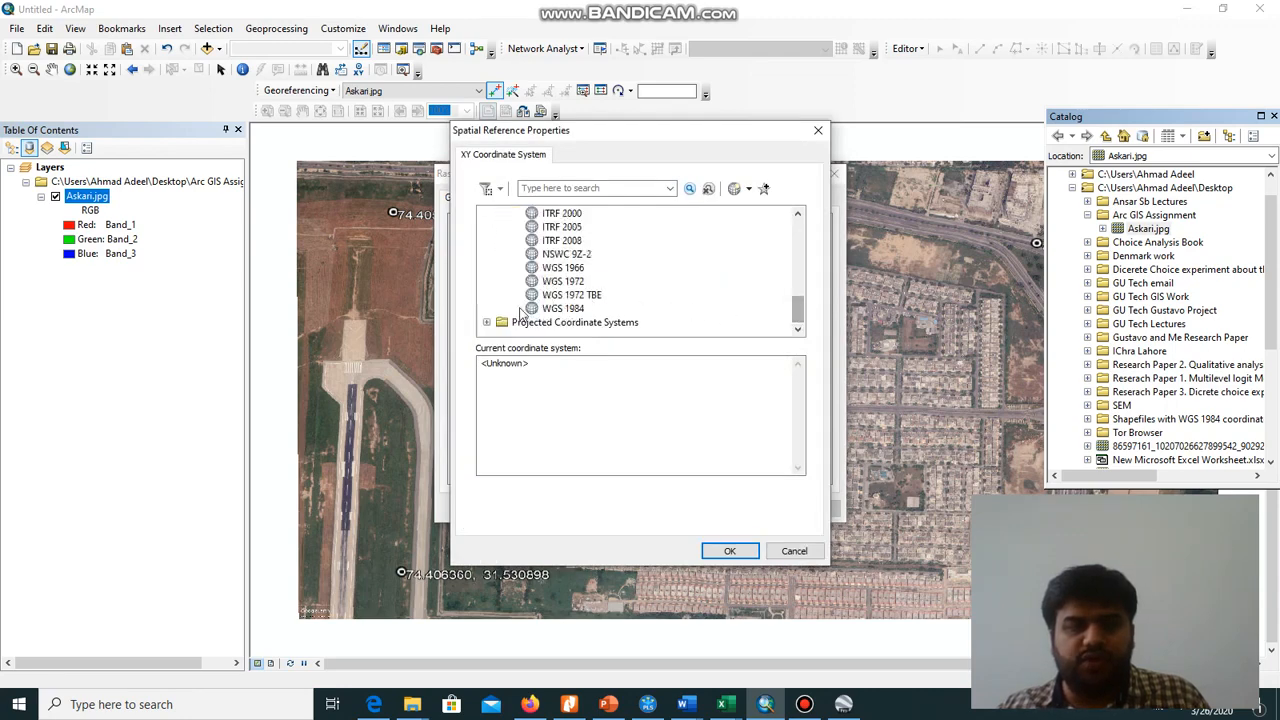
pyautogui.click(567, 310)
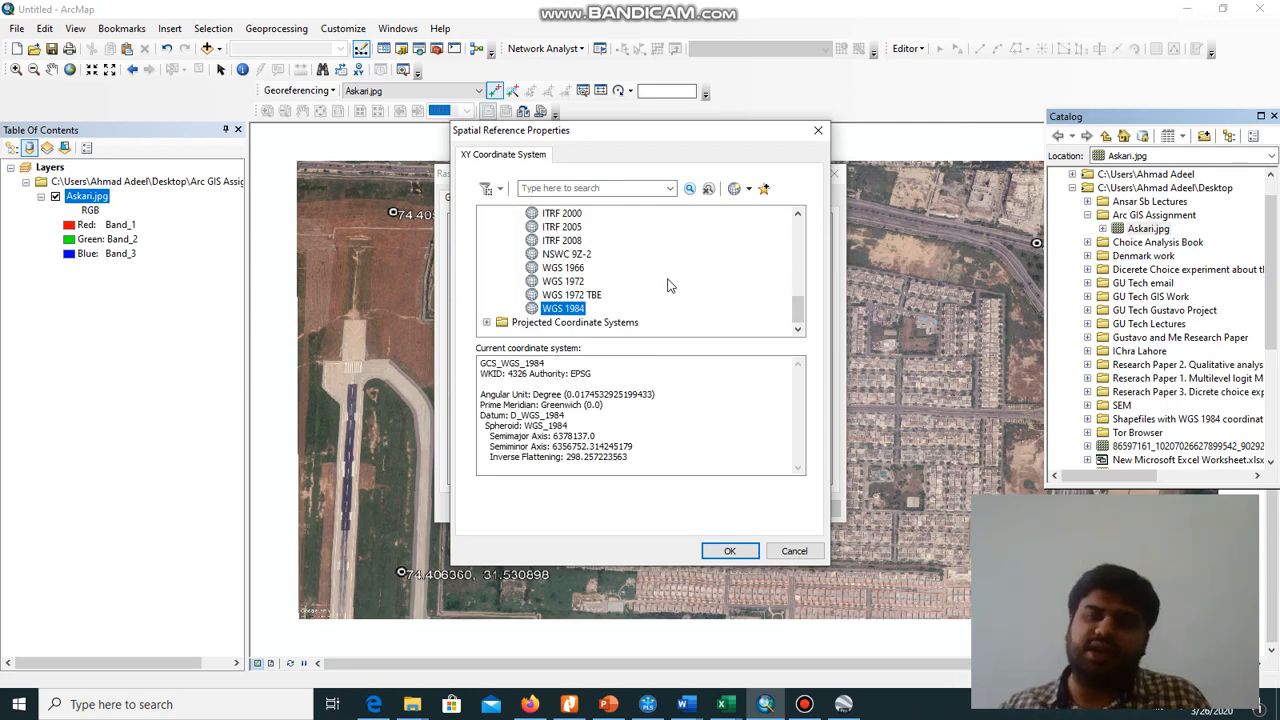
pyautogui.click(724, 549)
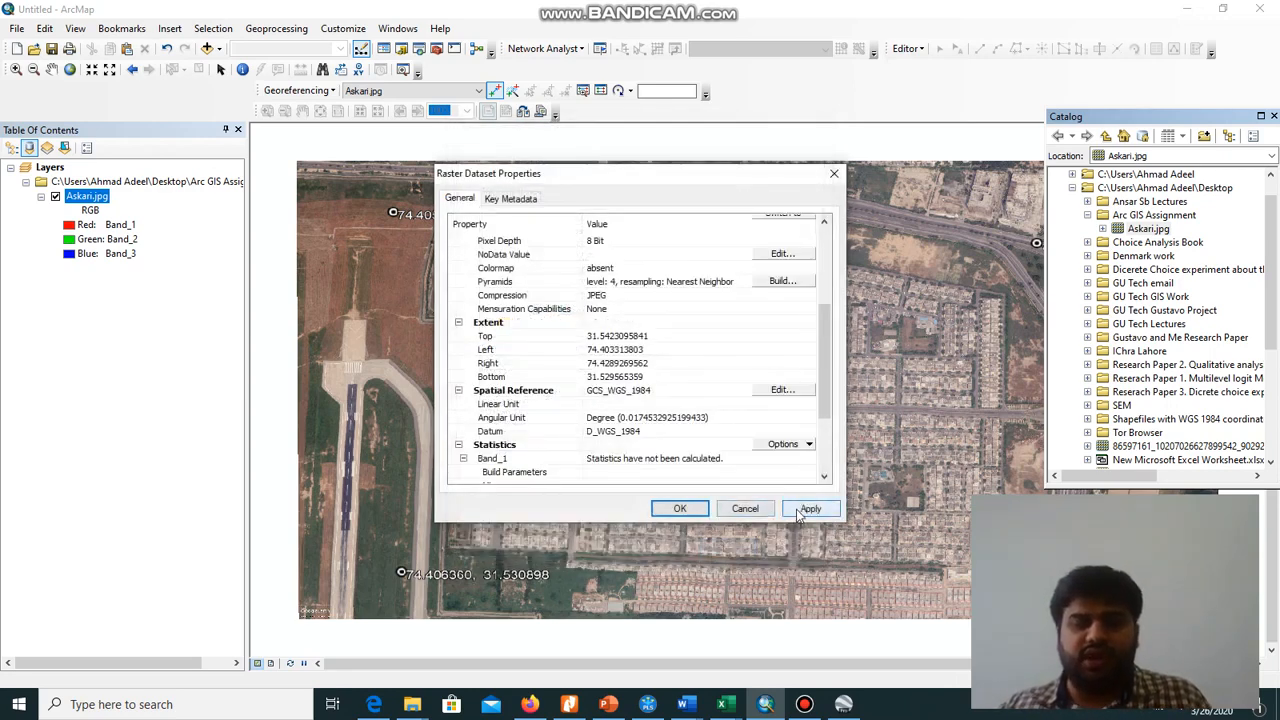
pyautogui.click(798, 510)
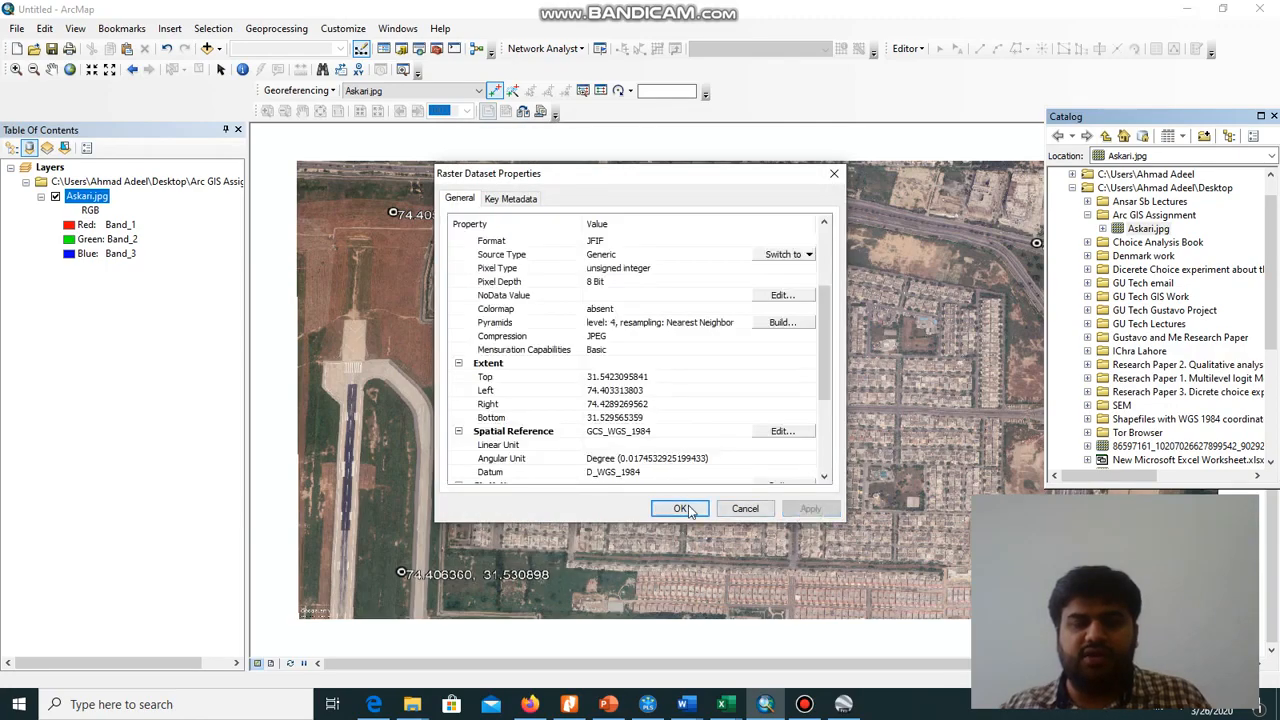